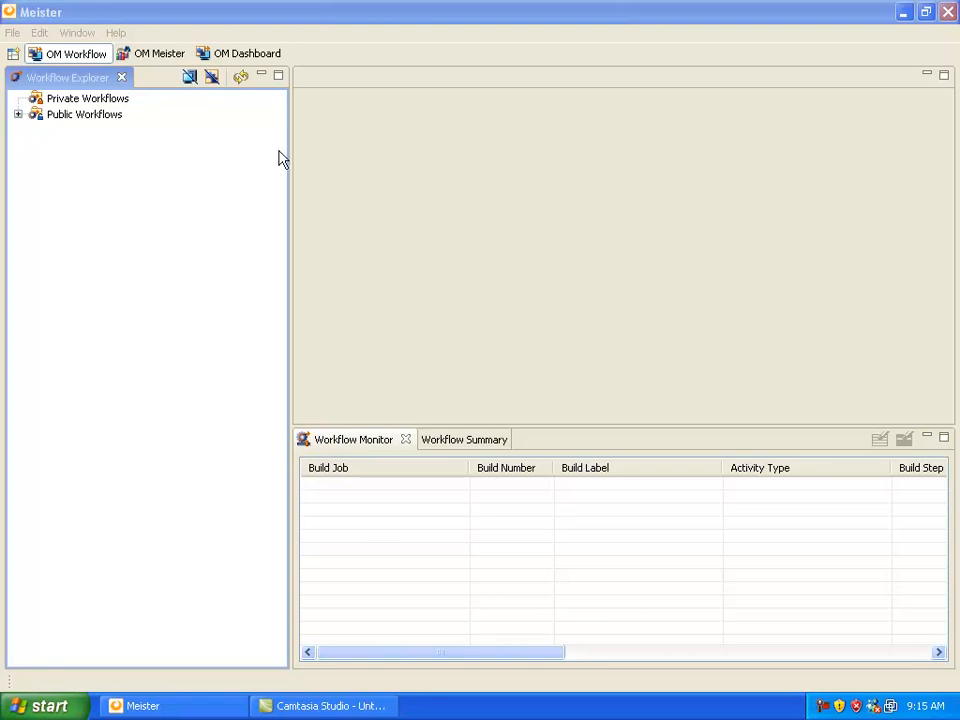
Step: Start a new target under TGT Directories in OM Meister, using the Java operating system and the Enterprise Java Jar build service
{"action": "left_click", "coordinate": [154, 54]}
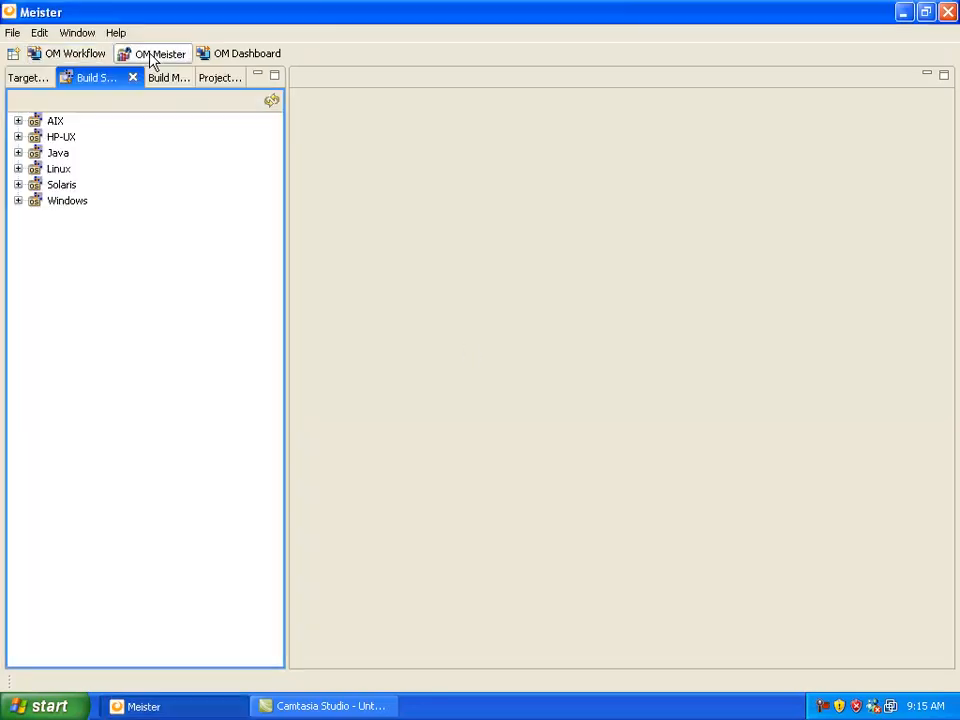
{"action": "left_click", "coordinate": [34, 79]}
{"action": "right_click", "coordinate": [78, 106]}
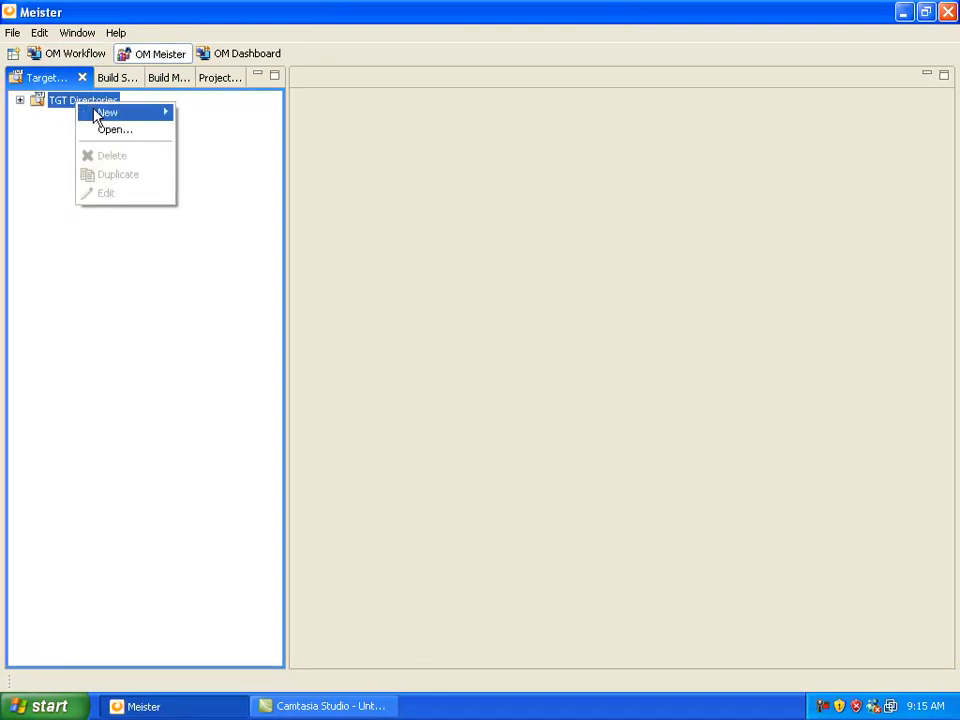
{"action": "mouse_move", "coordinate": [118, 113]}
{"action": "left_click", "coordinate": [210, 116]}
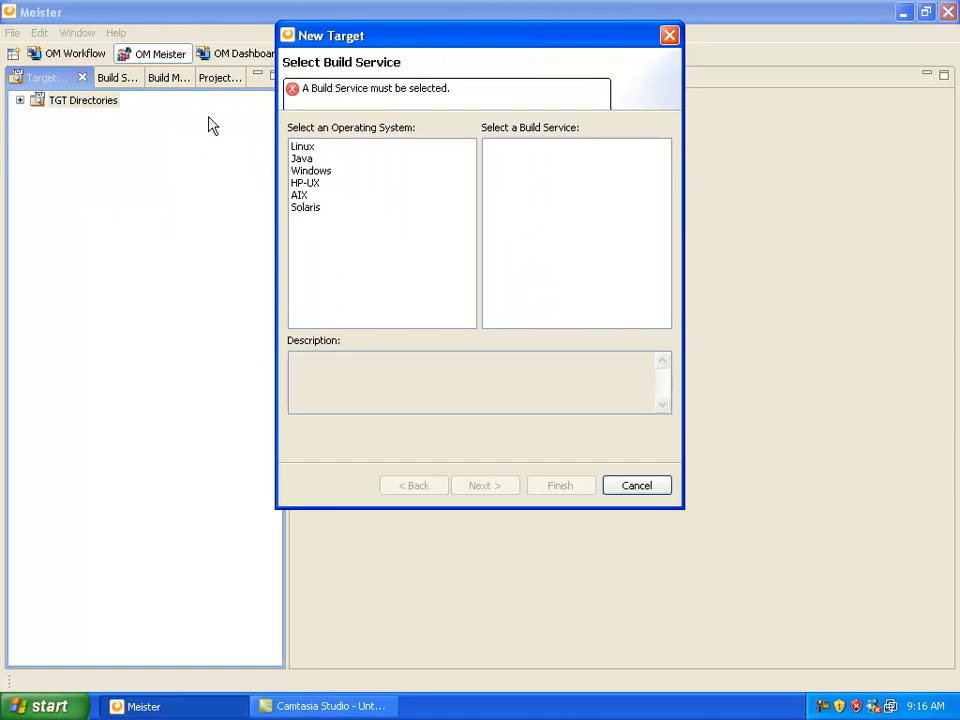
{"action": "left_click", "coordinate": [307, 159]}
{"action": "left_click", "coordinate": [525, 163]}
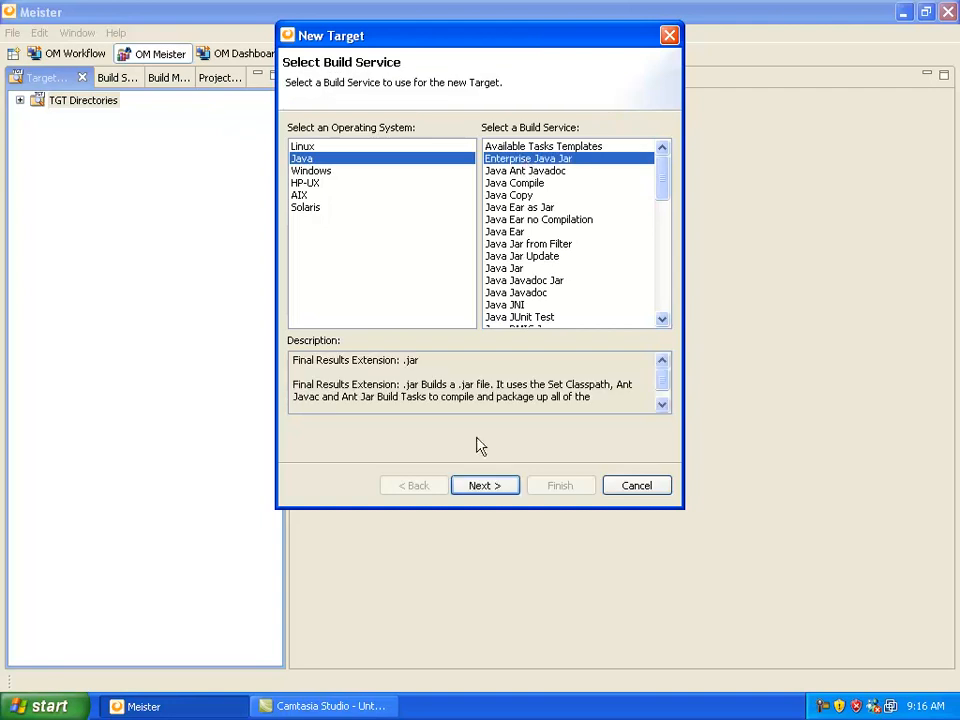
{"action": "left_click", "coordinate": [486, 489]}
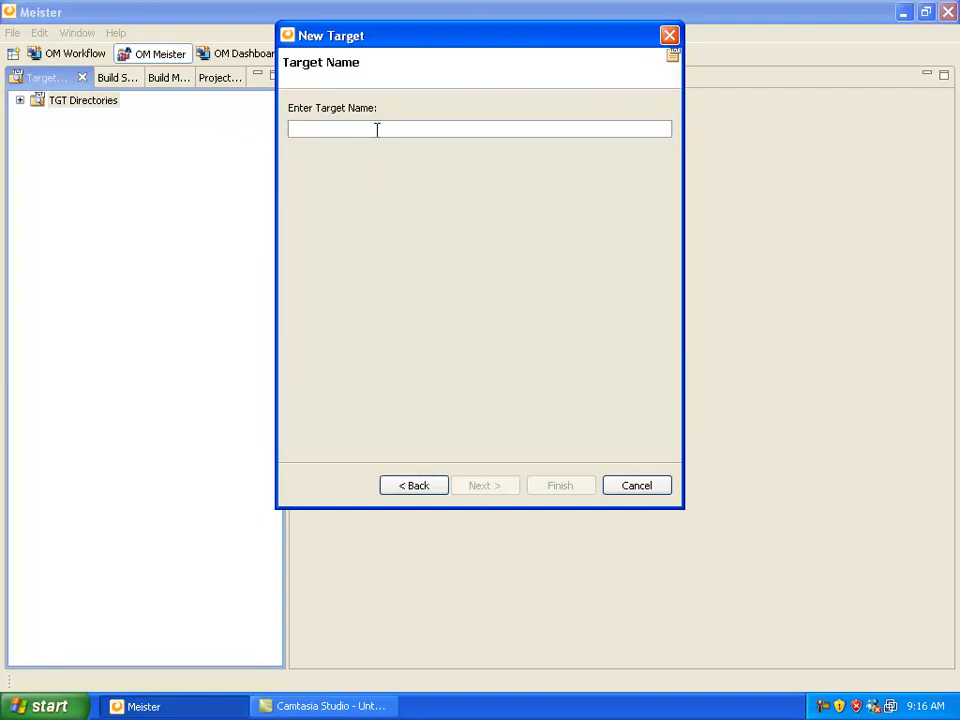
Step: Name the new target SpaceGame.jar and finish creating its definition
{"action": "type", "text": "SpaceG"}
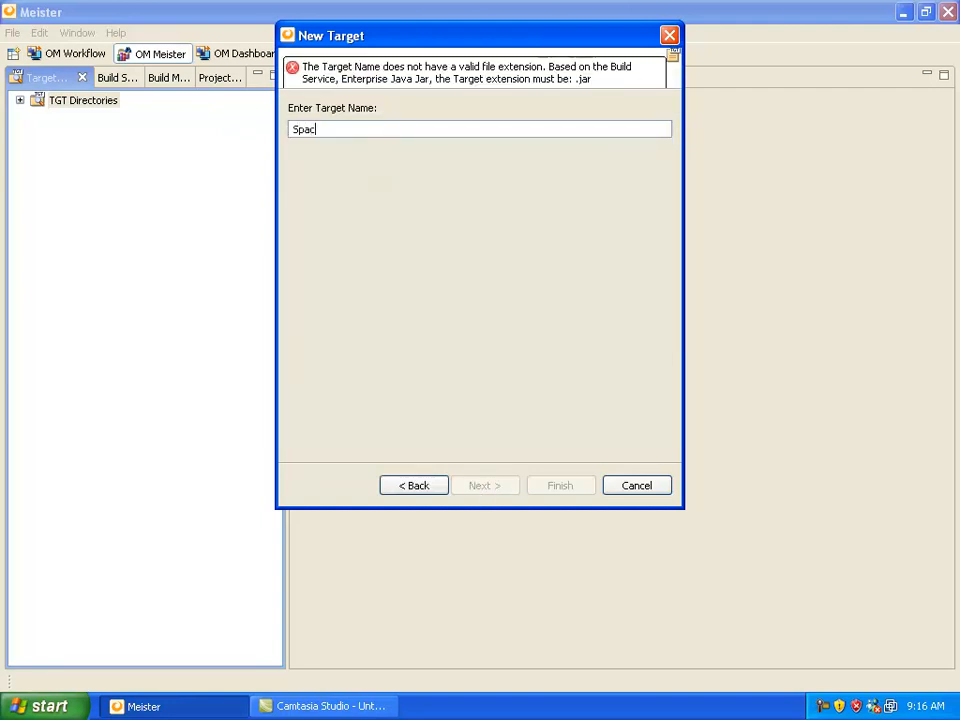
{"action": "type", "text": "ame.jar"}
{"action": "left_click", "coordinate": [568, 487]}
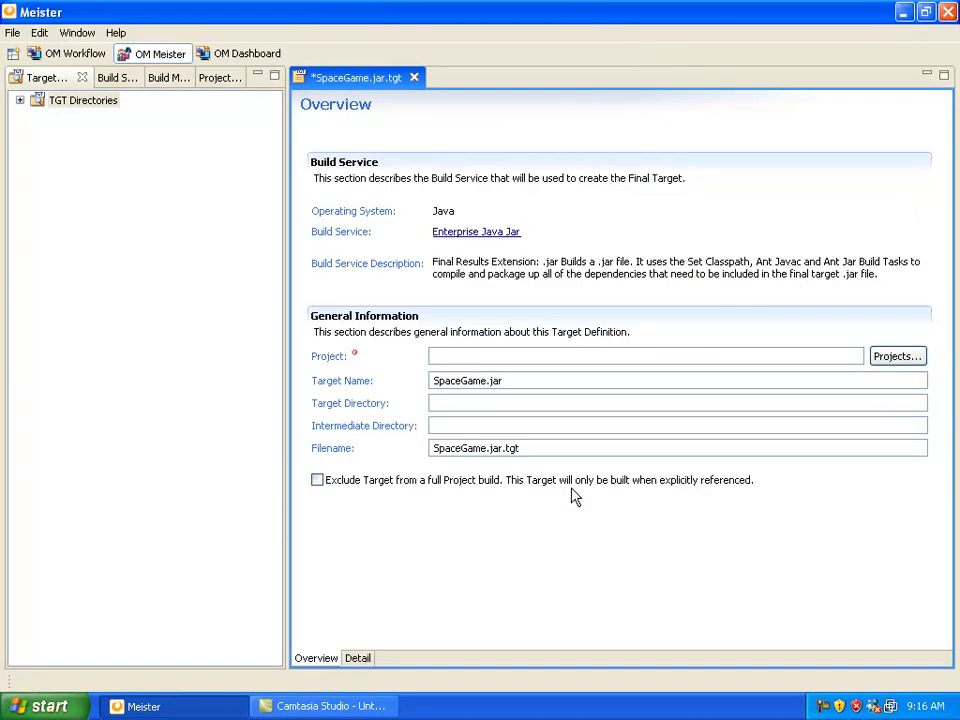
Step: Assign the target to the SPACE GAME project and set its intermediate directory to classes
{"action": "left_click", "coordinate": [900, 358]}
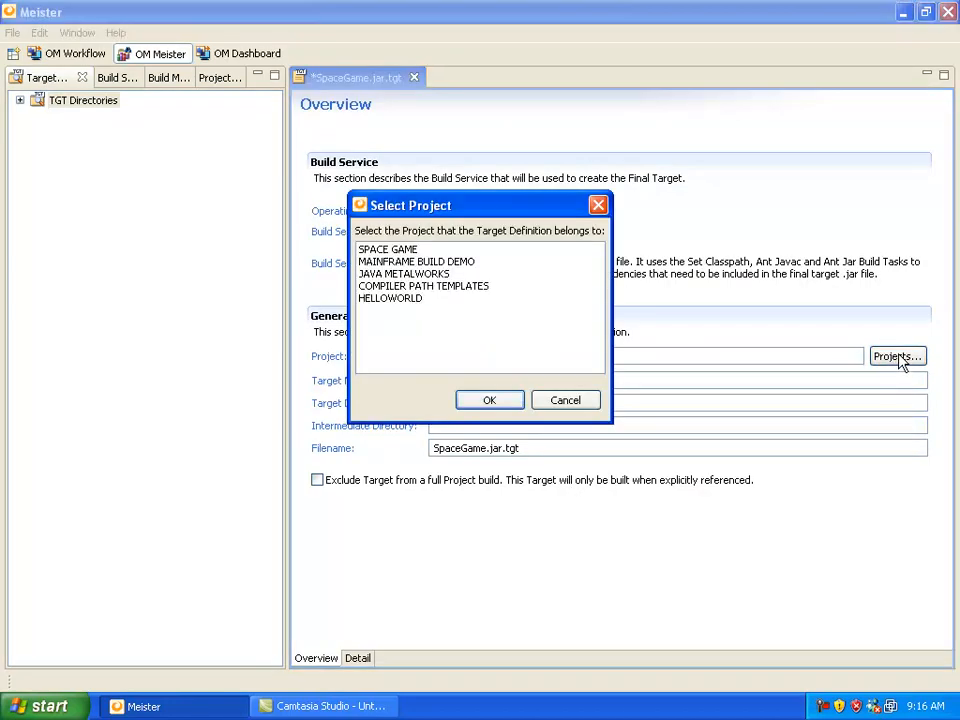
{"action": "left_click", "coordinate": [410, 252]}
{"action": "left_click", "coordinate": [484, 400]}
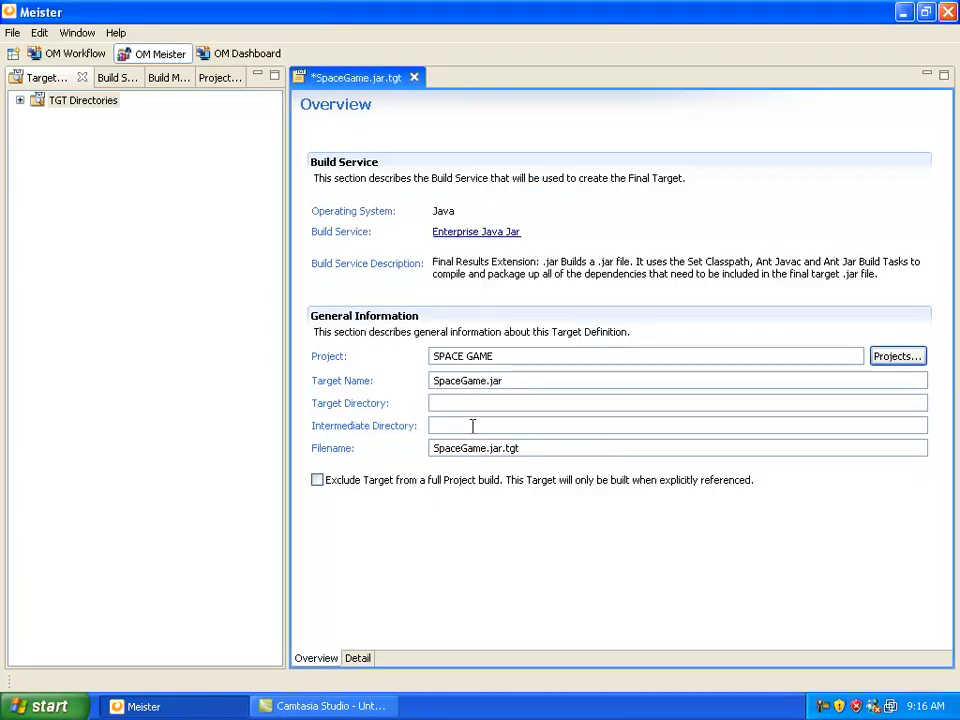
{"action": "left_click", "coordinate": [473, 426]}
{"action": "type", "text": "classe"}
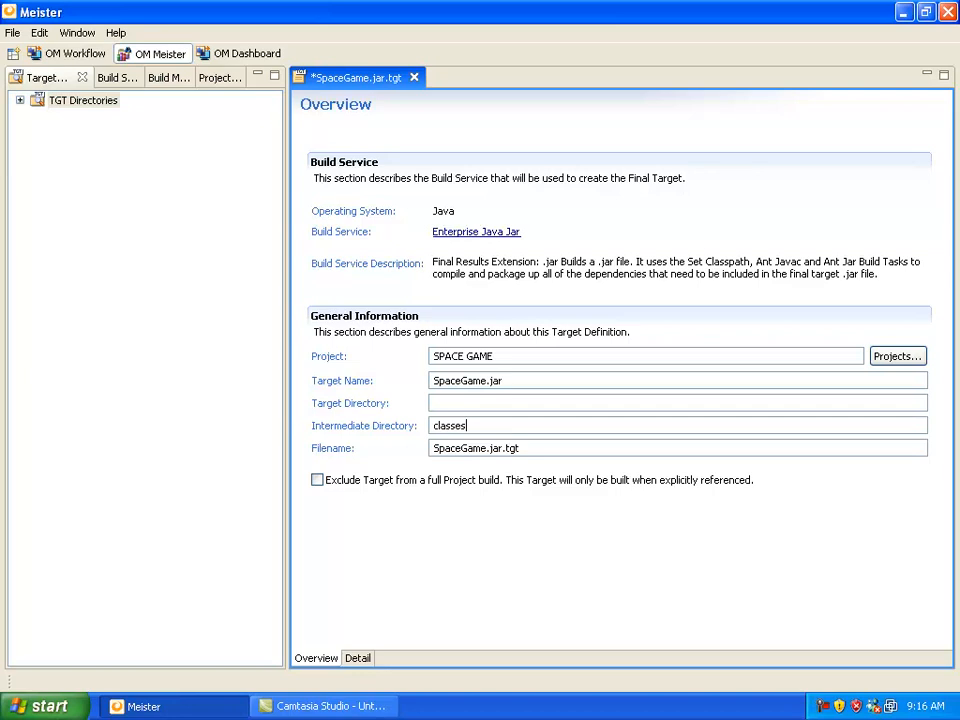
{"action": "type", "text": "s"}
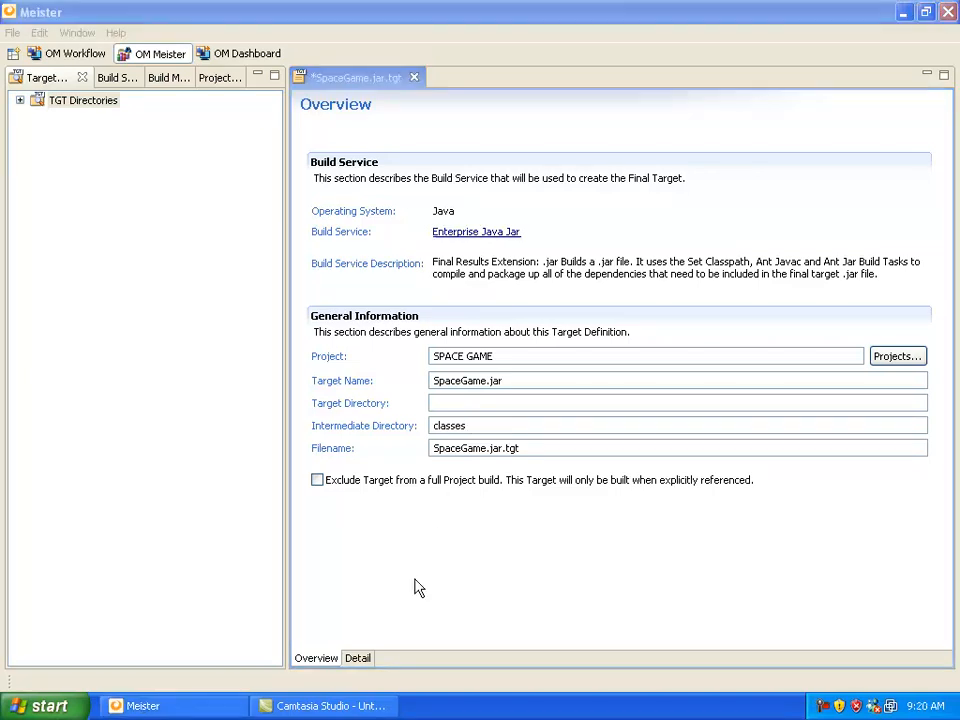
Step: Add rt.jar as a dependency of the Set Classpath build task in the target's details
{"action": "left_click", "coordinate": [359, 658]}
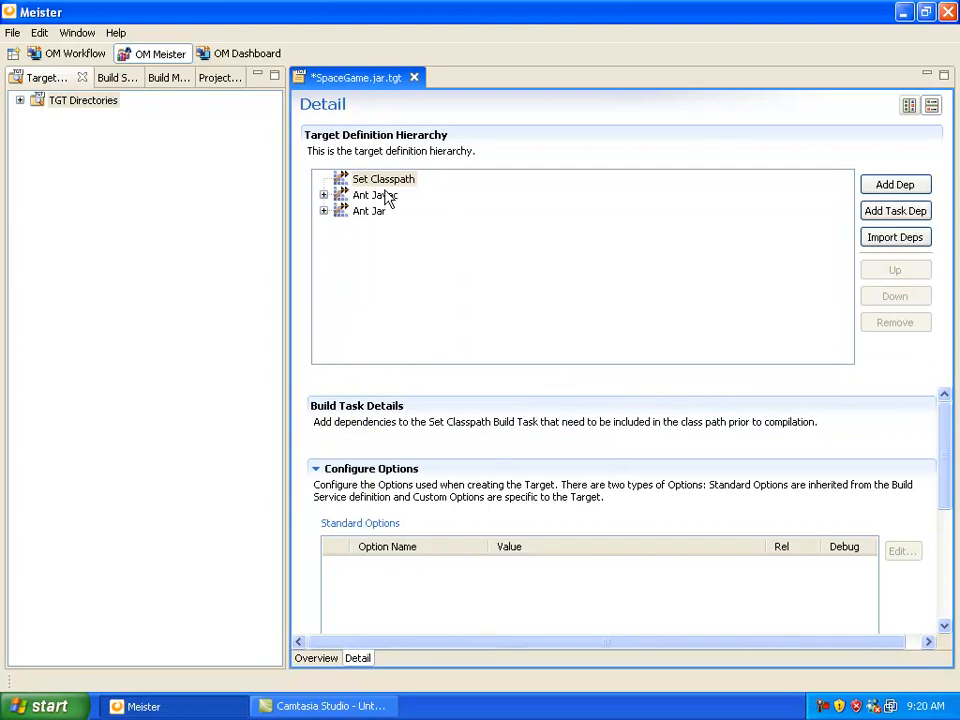
{"action": "left_click", "coordinate": [385, 182]}
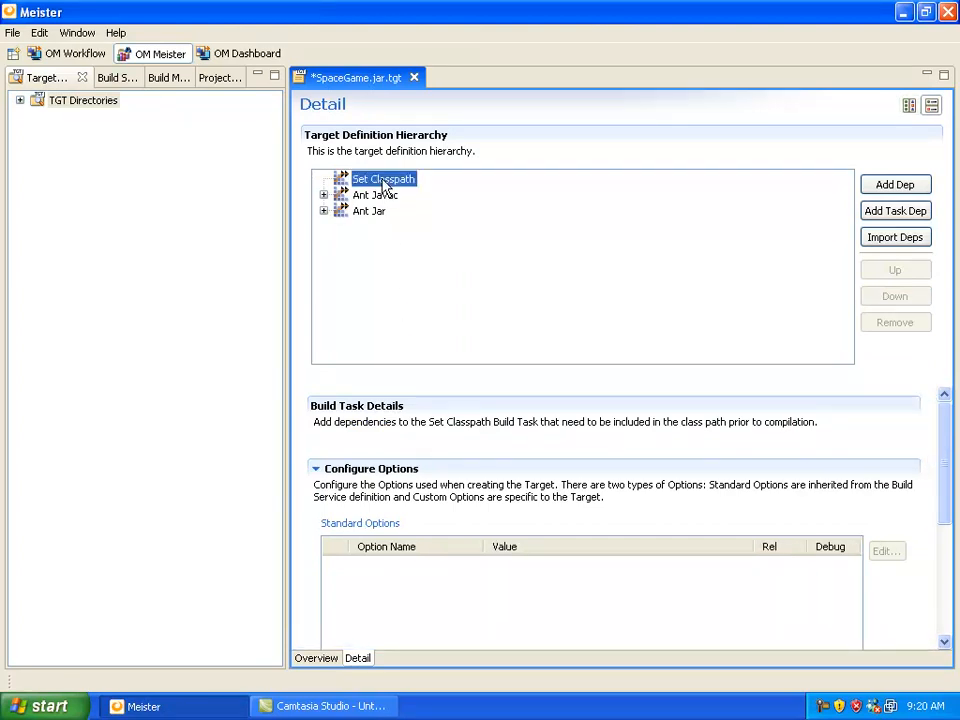
{"action": "left_click", "coordinate": [893, 186]}
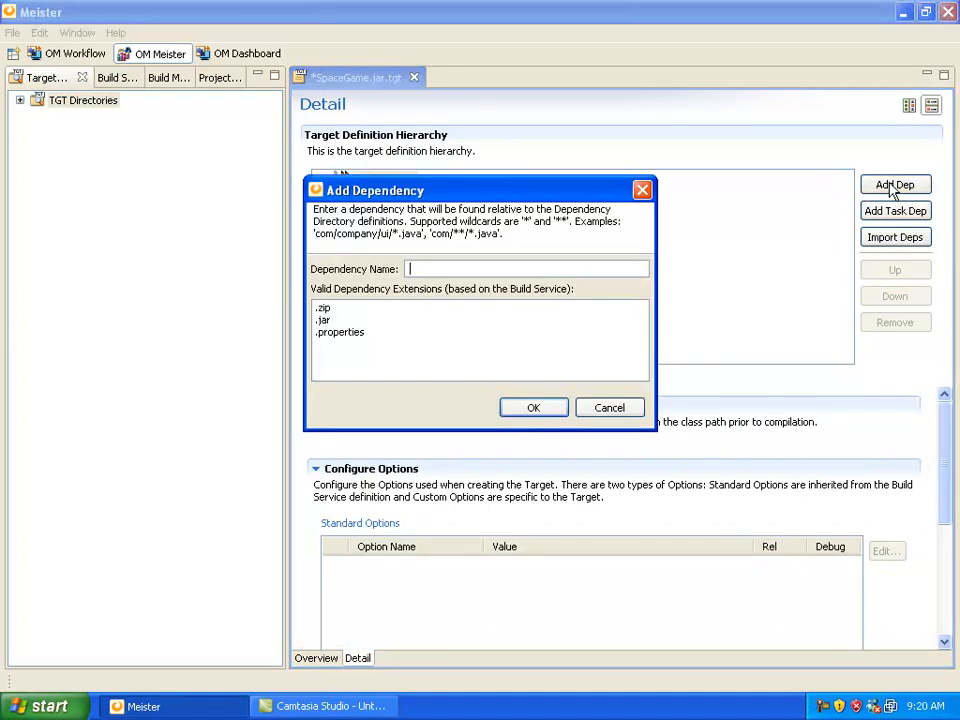
{"action": "type", "text": "rt.jar"}
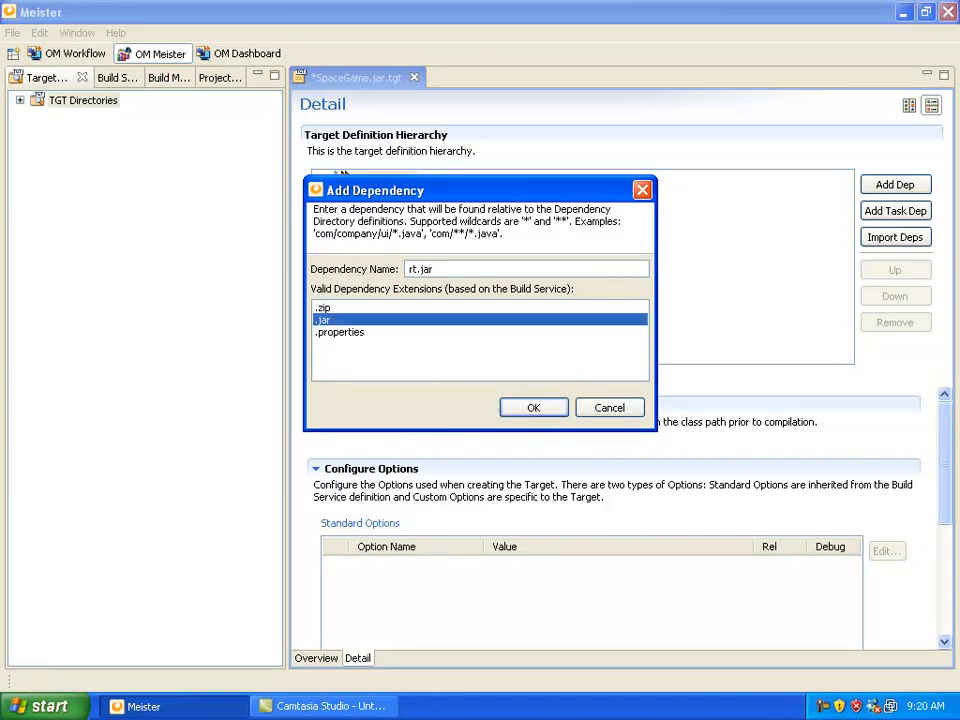
{"action": "left_click", "coordinate": [534, 409]}
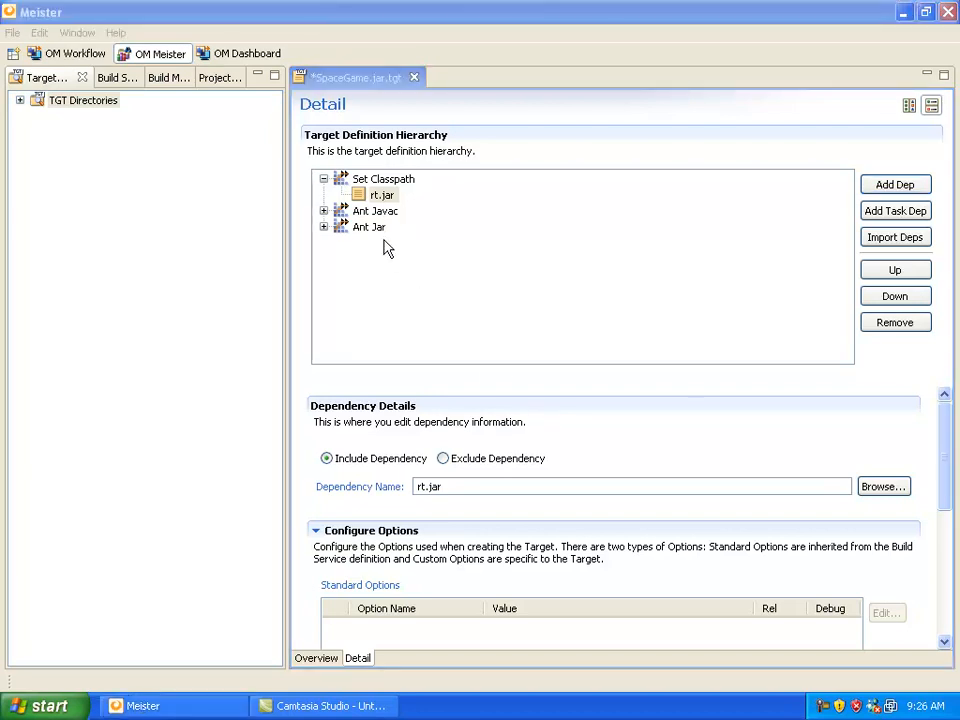
Step: Start importing dependencies for the Ant Javac task, with C:\openmake\Excursion_A-3\ref_dir\SpaceGame_2.0\prod\source as the source directory
{"action": "left_click", "coordinate": [385, 212]}
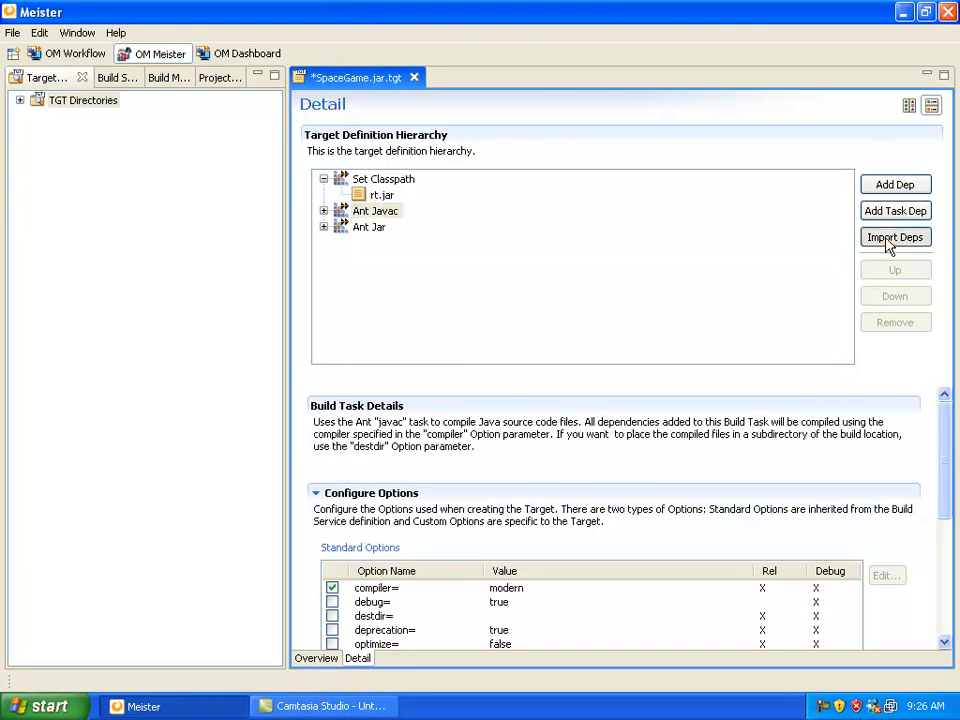
{"action": "left_click", "coordinate": [892, 239]}
{"action": "left_click", "coordinate": [549, 172]}
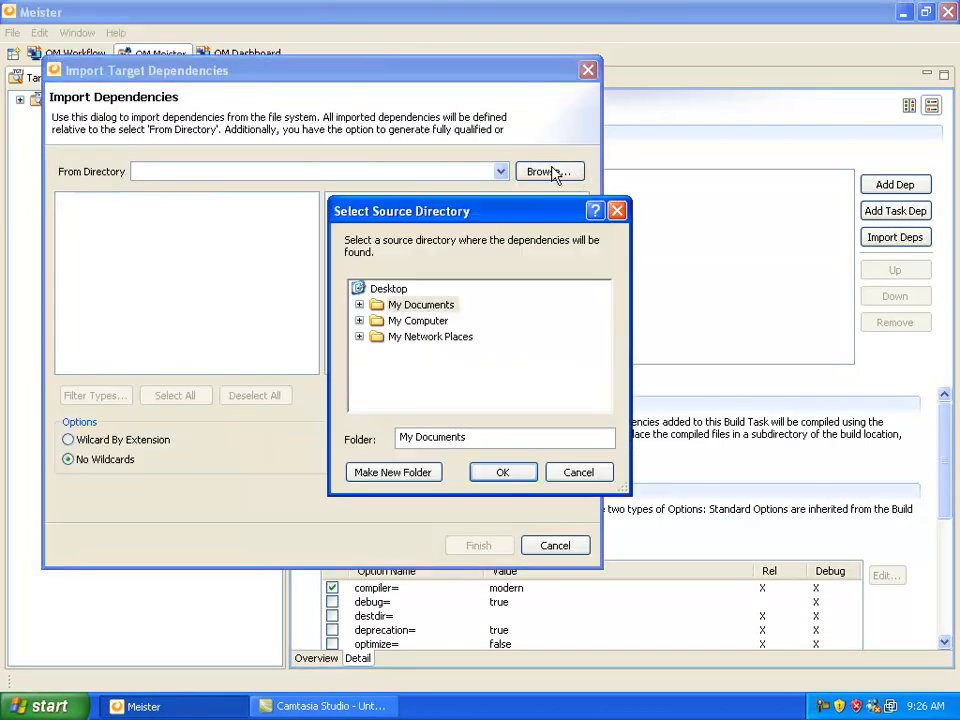
{"action": "left_click", "coordinate": [359, 321]}
{"action": "left_click", "coordinate": [367, 351]}
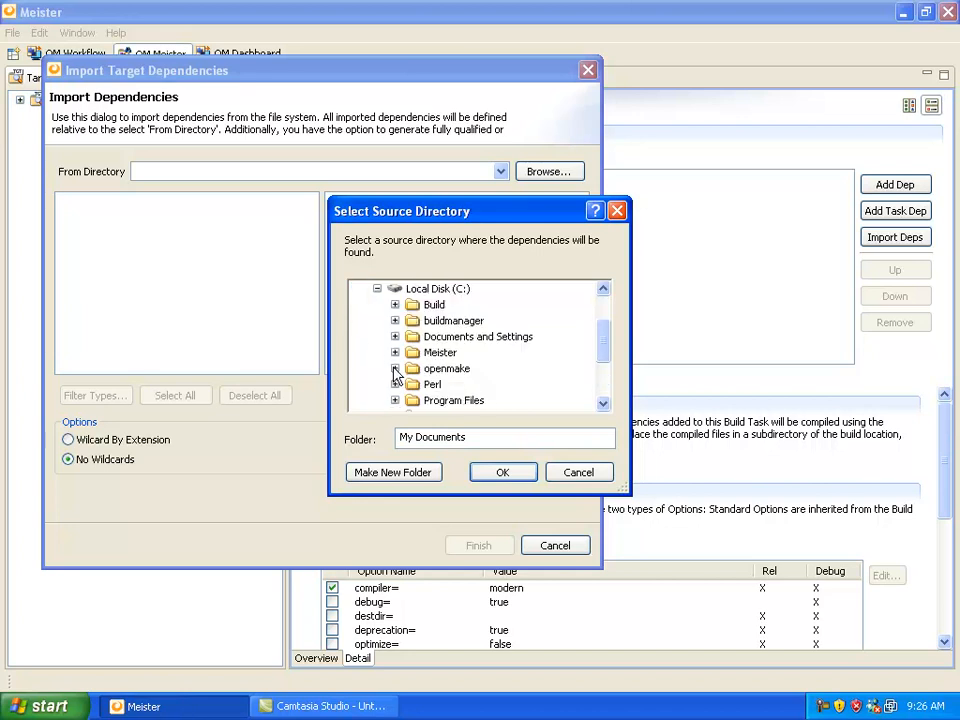
{"action": "left_click", "coordinate": [395, 368]}
{"action": "left_click", "coordinate": [412, 369]}
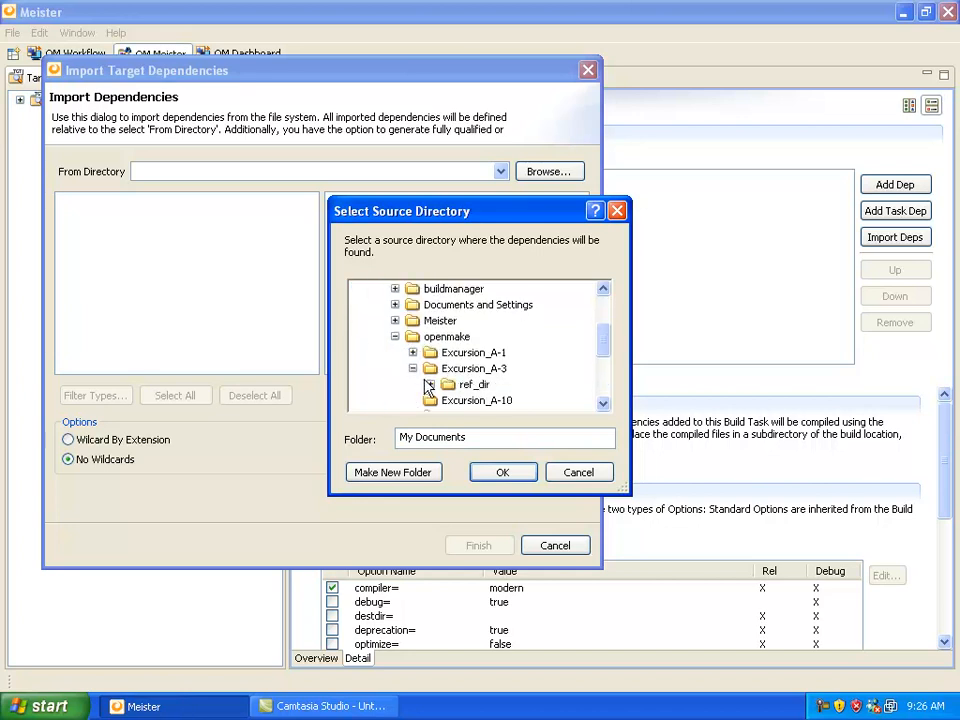
{"action": "left_click", "coordinate": [430, 384]}
{"action": "left_click", "coordinate": [449, 400]}
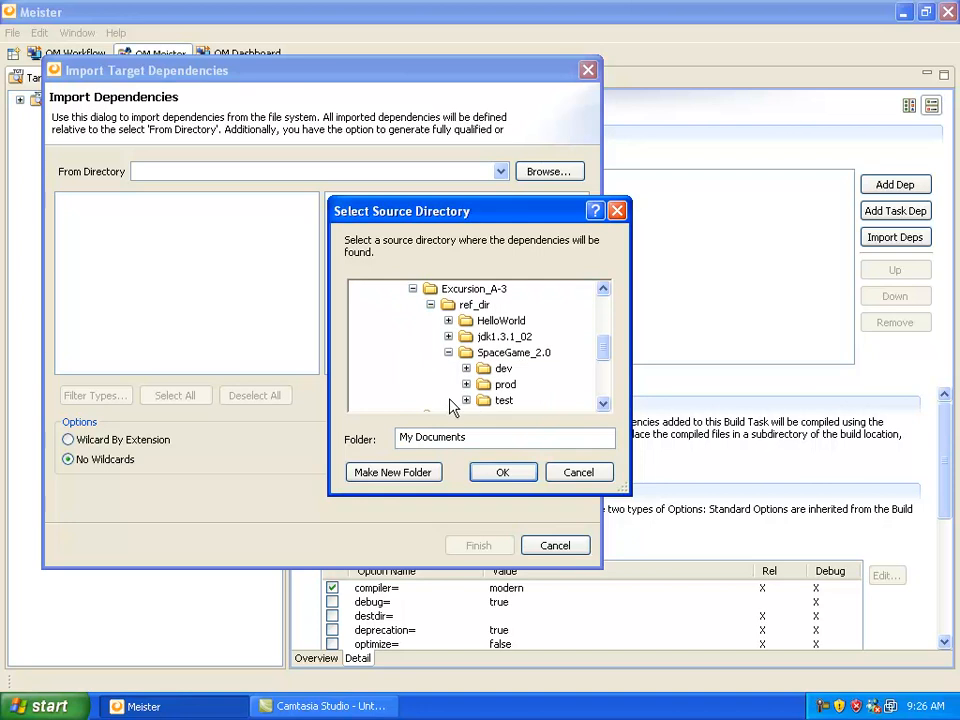
{"action": "left_click", "coordinate": [466, 385]}
{"action": "double_click", "coordinate": [503, 401]}
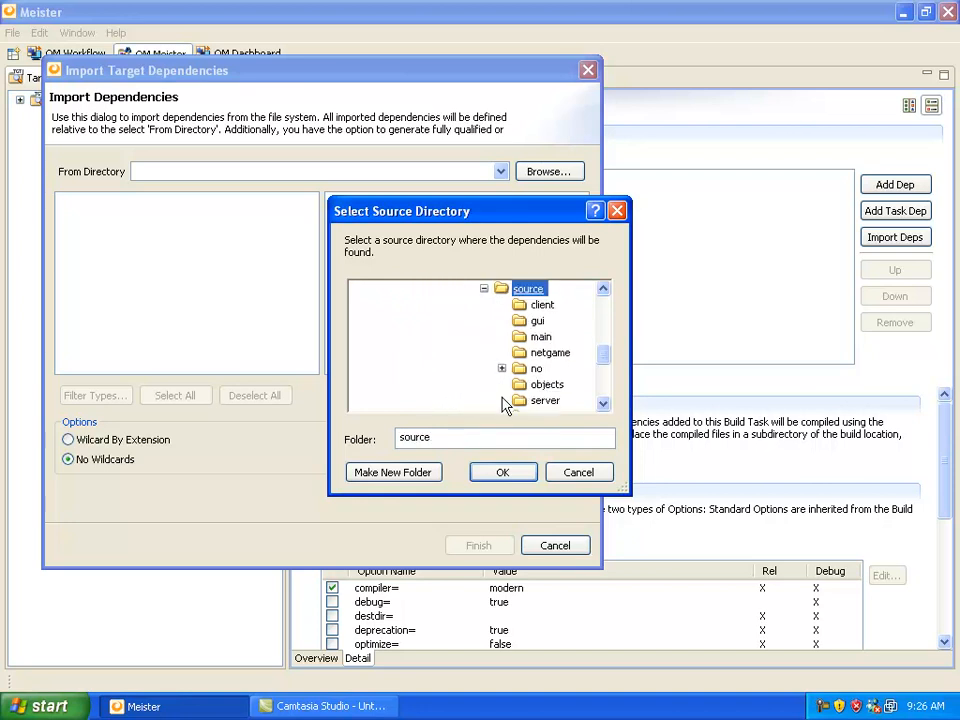
{"action": "left_click", "coordinate": [513, 473]}
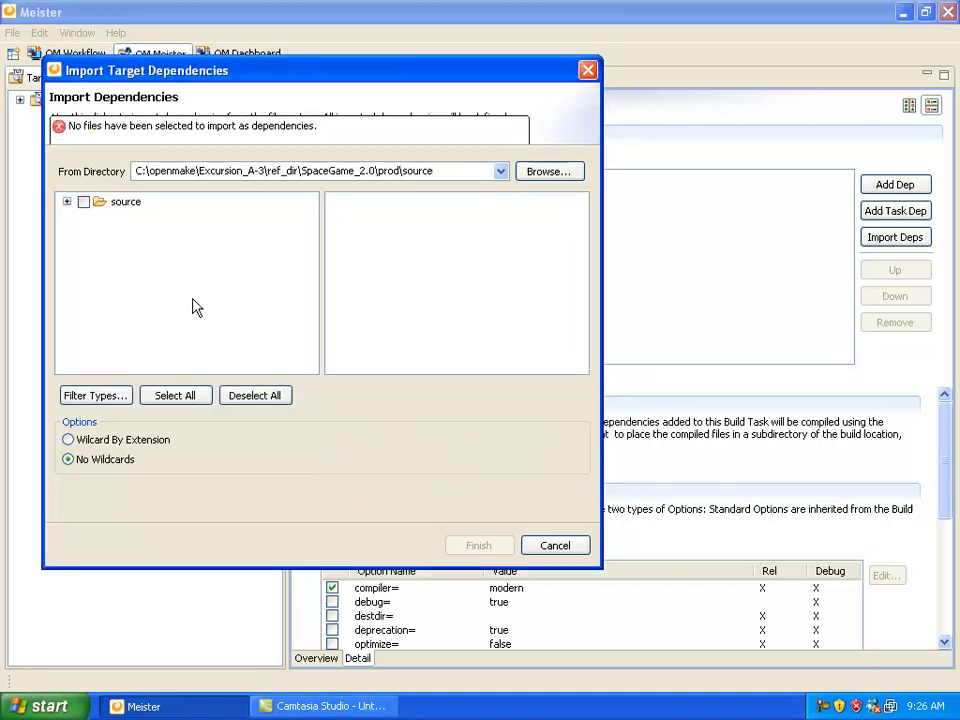
Step: Select the whole source folder, filter it to .java files, and import them without wildcards as Ant Javac dependencies
{"action": "left_click", "coordinate": [84, 201]}
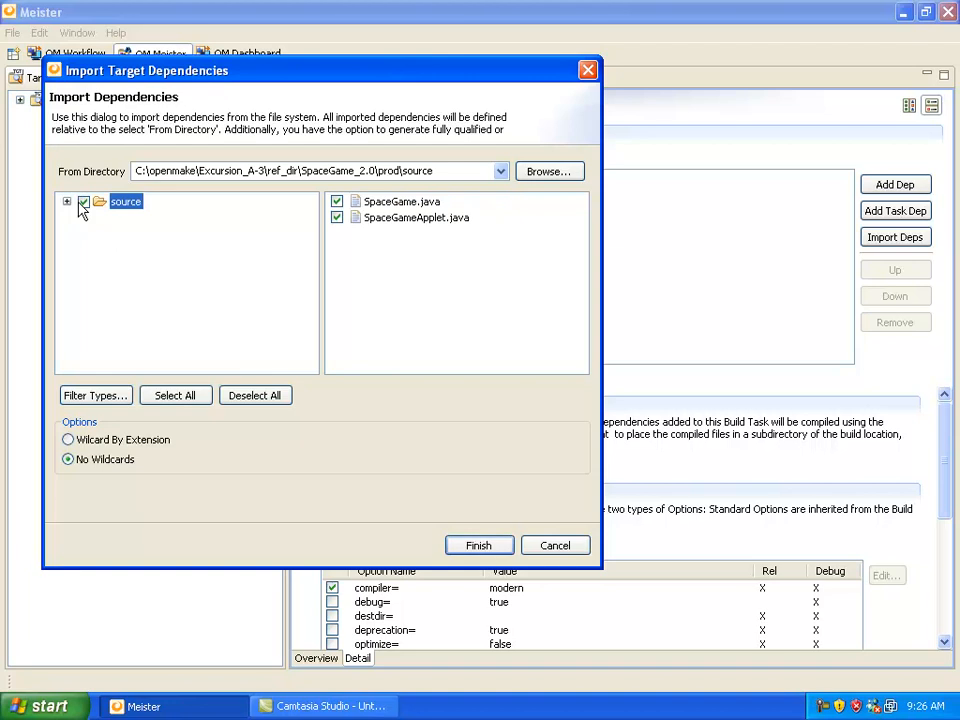
{"action": "left_click", "coordinate": [95, 395]}
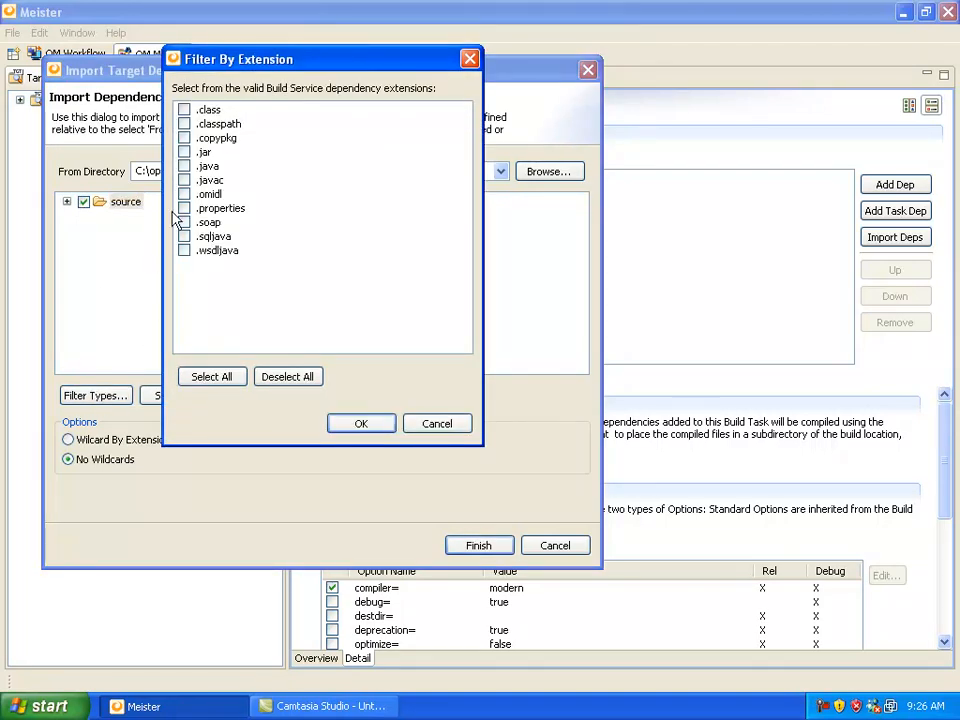
{"action": "left_click", "coordinate": [185, 168]}
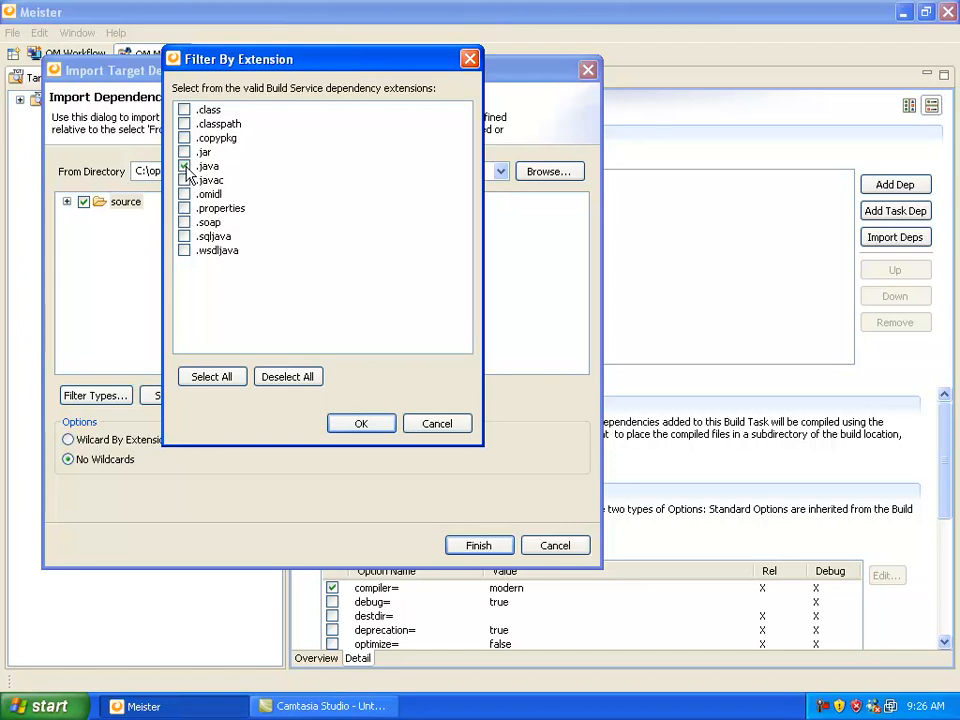
{"action": "left_click", "coordinate": [345, 423]}
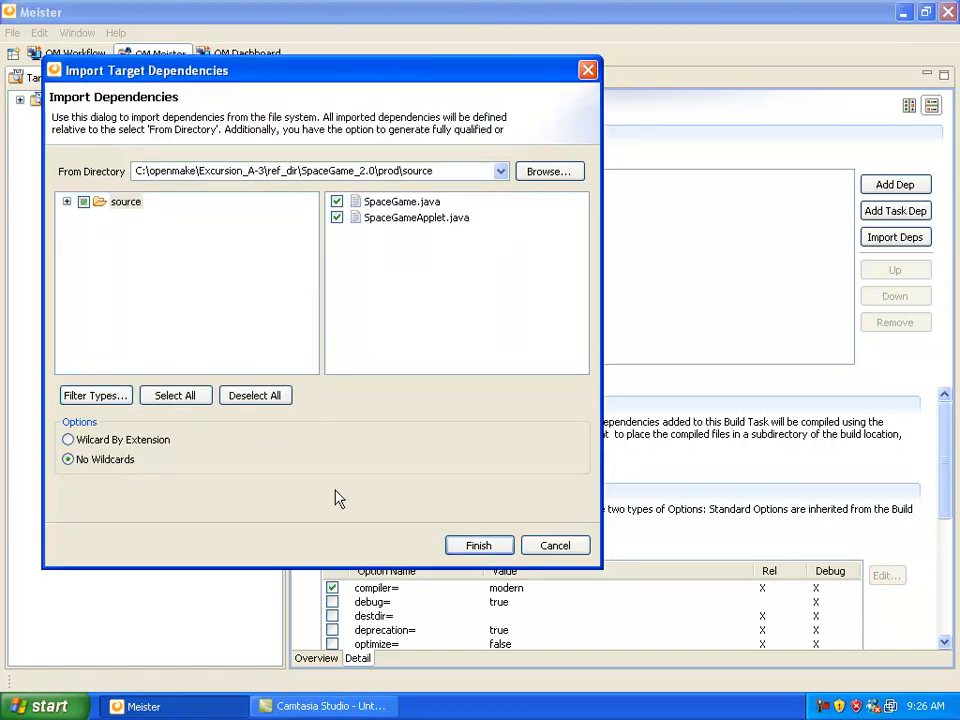
{"action": "left_click", "coordinate": [479, 546]}
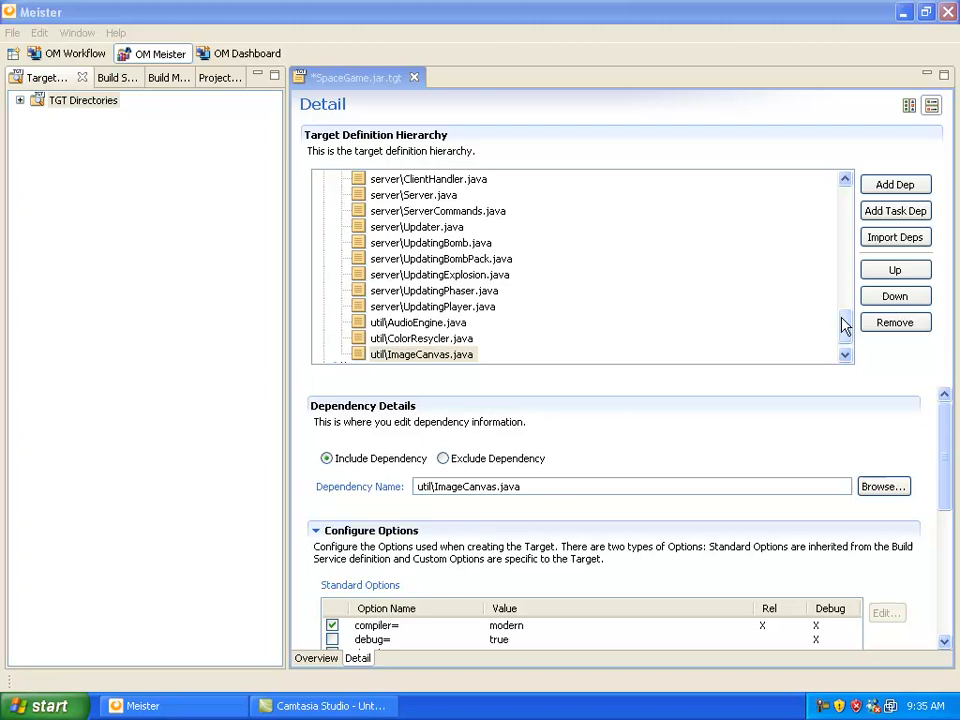
Step: Start importing dependencies for the Ant Jar task, with C:\openmake\Excursion_A-3\ref_dir\SpaceGame_2.0\prod\resource as the source directory
{"action": "left_click_drag", "start_coordinate": [843, 317], "coordinate": [850, 334]}
{"action": "left_click", "coordinate": [372, 356]}
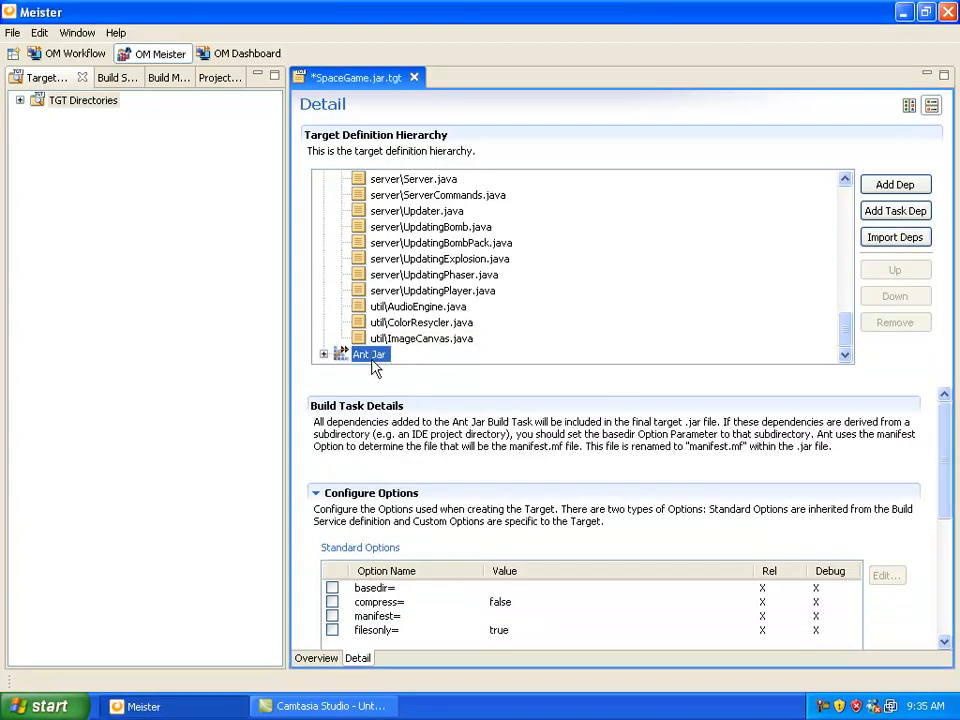
{"action": "left_click", "coordinate": [893, 238]}
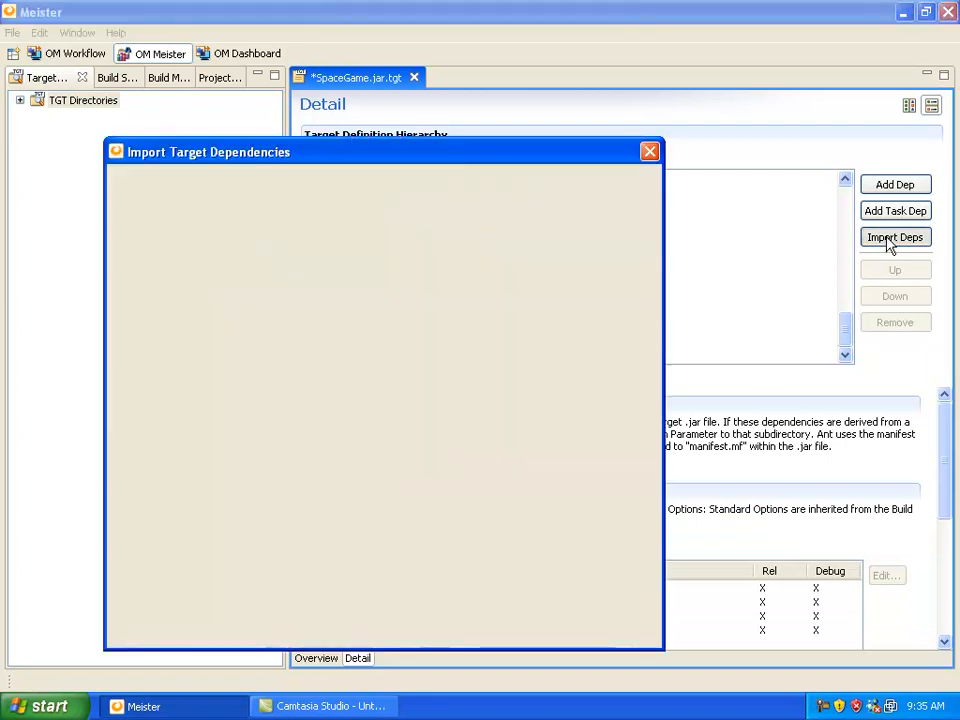
{"action": "left_click", "coordinate": [611, 254]}
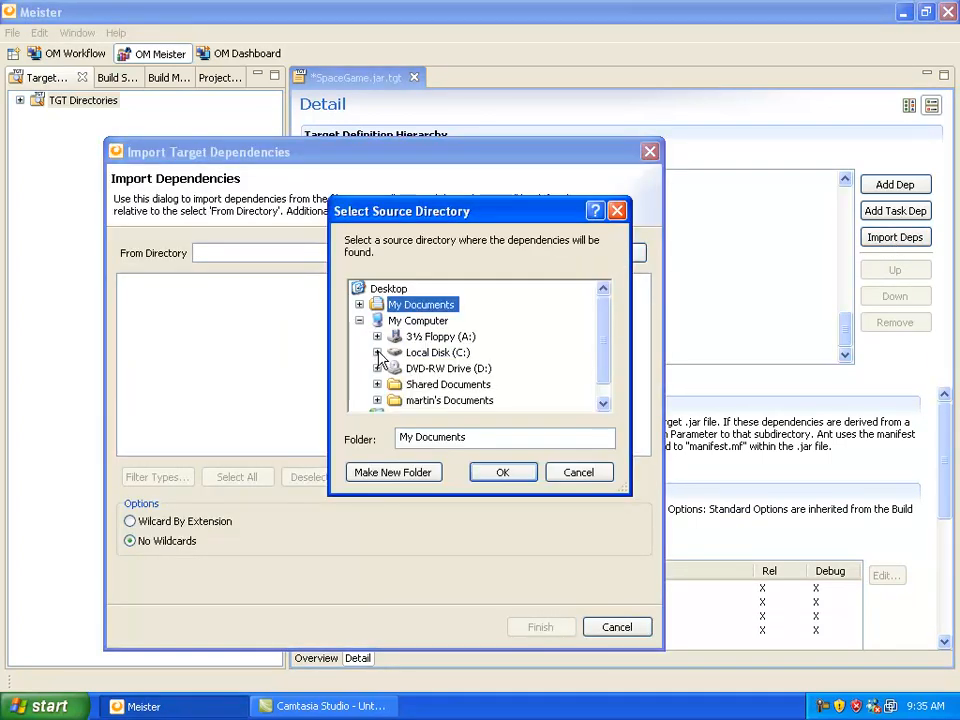
{"action": "left_click", "coordinate": [377, 352]}
{"action": "left_click", "coordinate": [394, 368]}
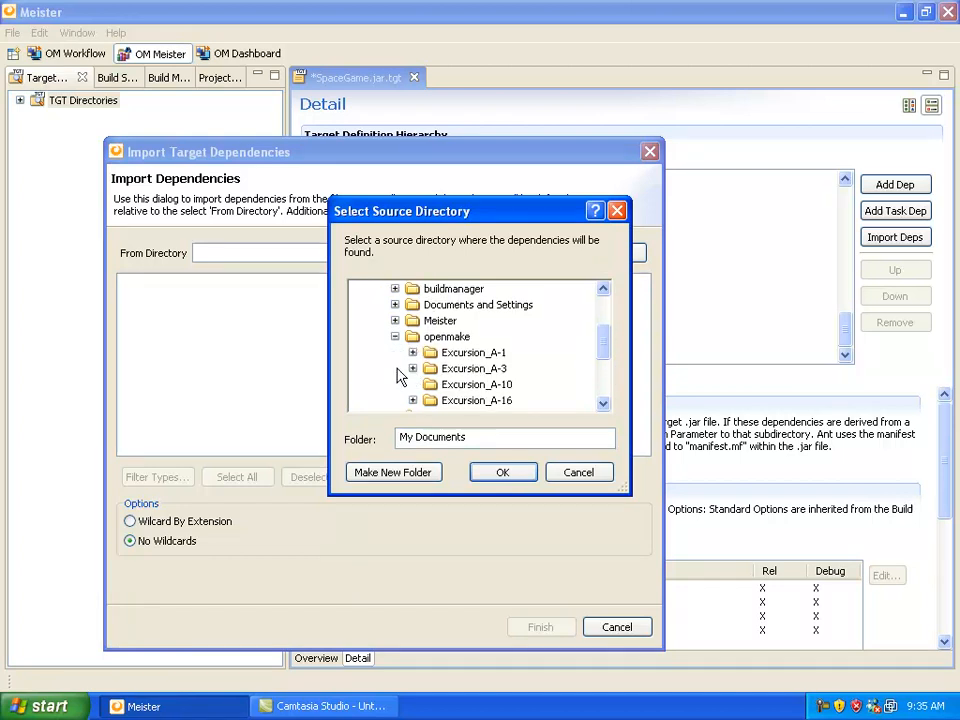
{"action": "left_click", "coordinate": [412, 368]}
{"action": "left_click", "coordinate": [430, 385]}
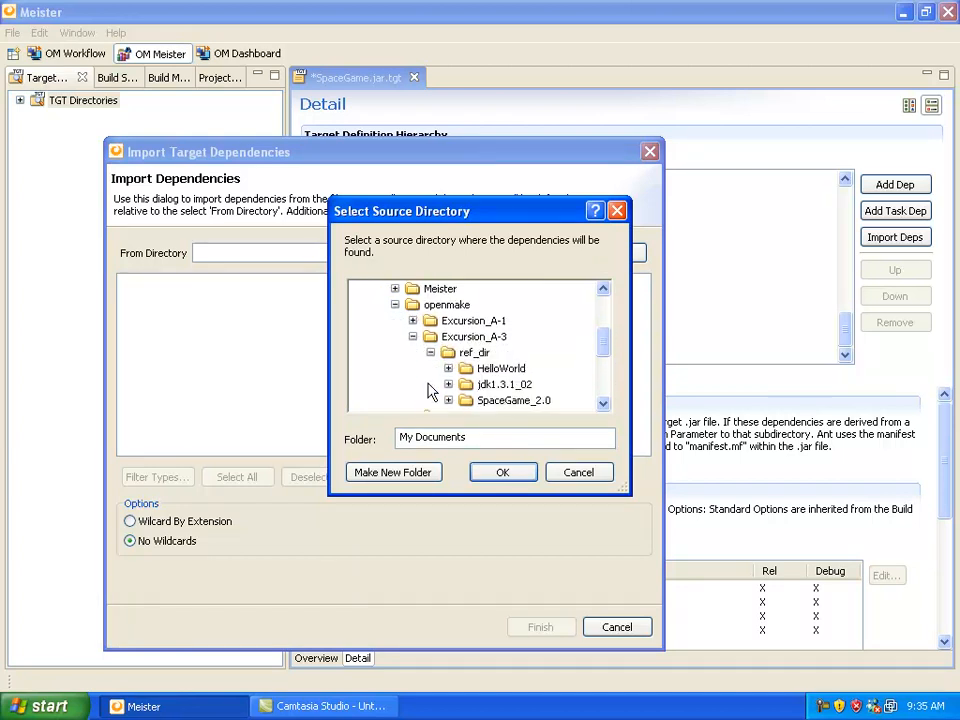
{"action": "left_click", "coordinate": [448, 400]}
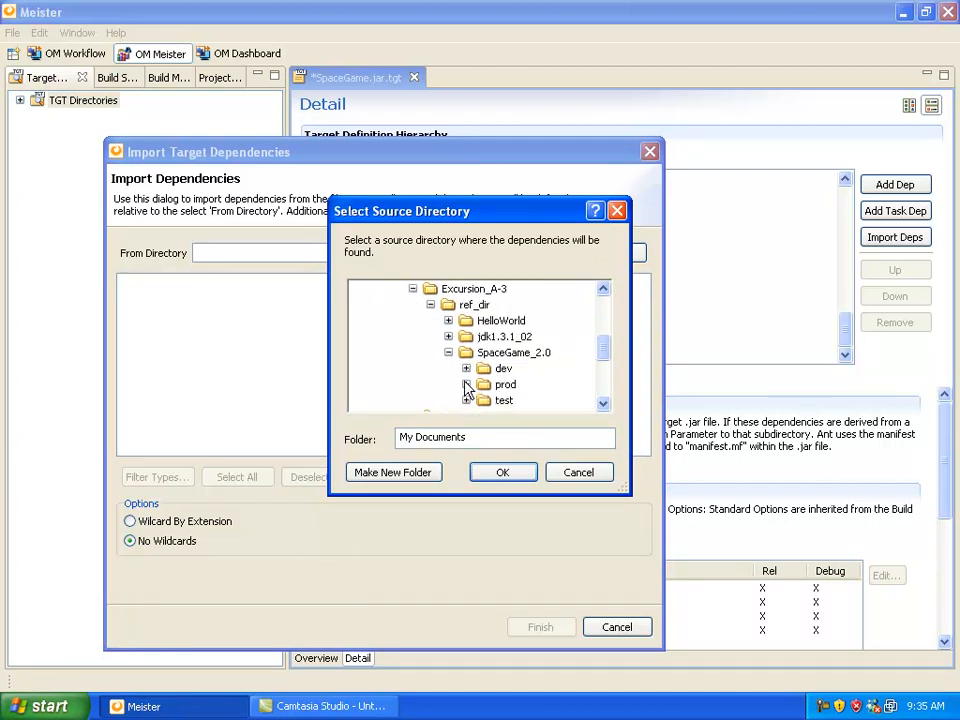
{"action": "left_click", "coordinate": [466, 385]}
{"action": "double_click", "coordinate": [512, 386]}
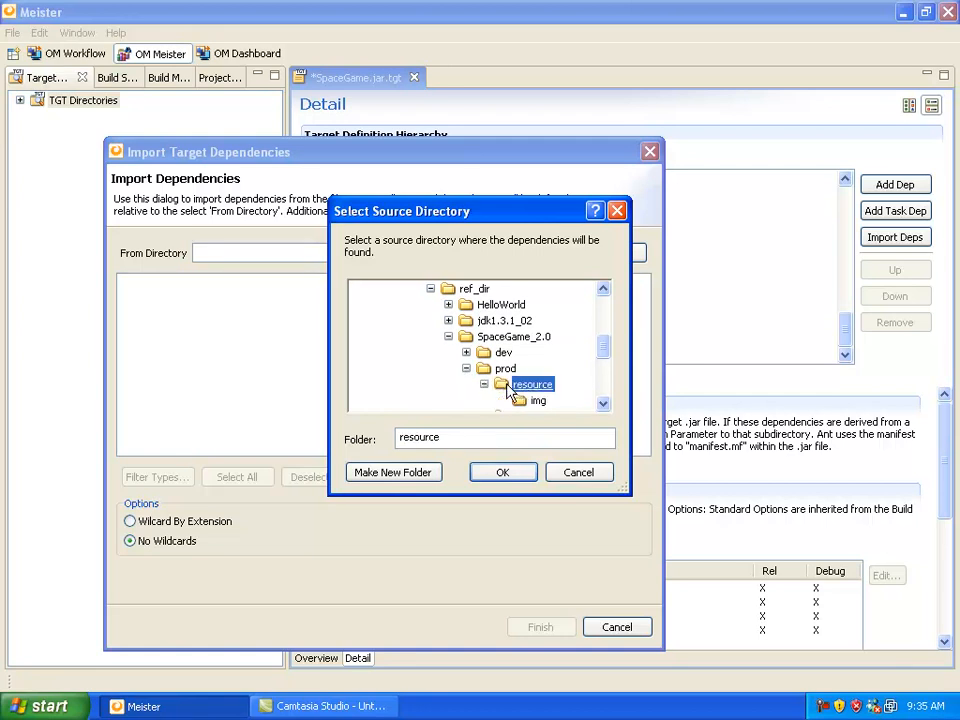
{"action": "left_click", "coordinate": [505, 478]}
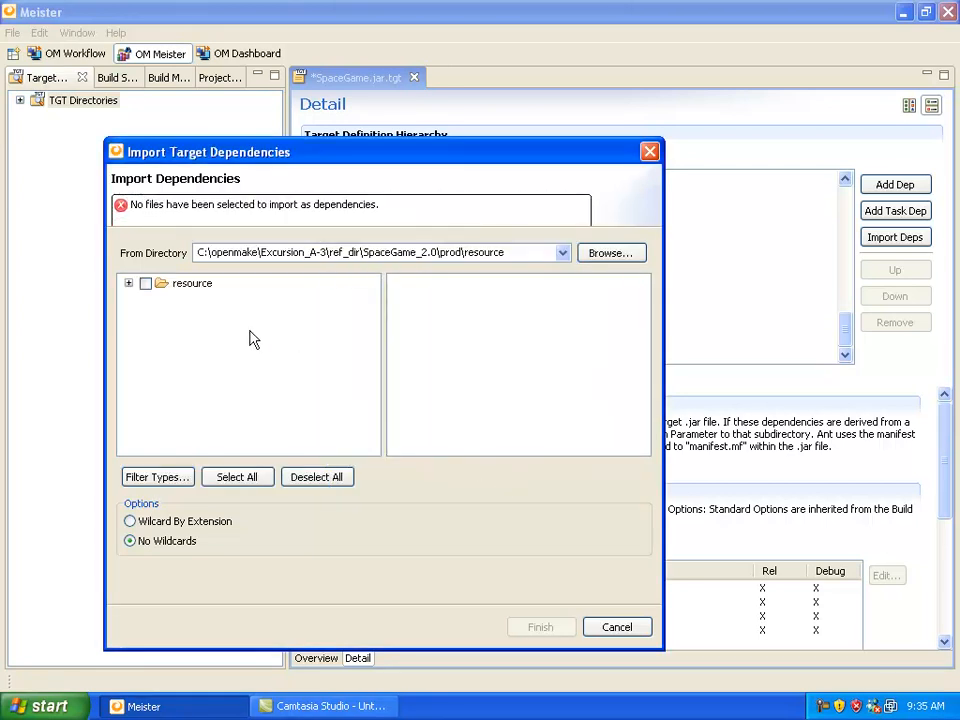
Step: Select the whole prod resource folder and import its files into Ant Jar with wildcards by extension
{"action": "left_click", "coordinate": [146, 286]}
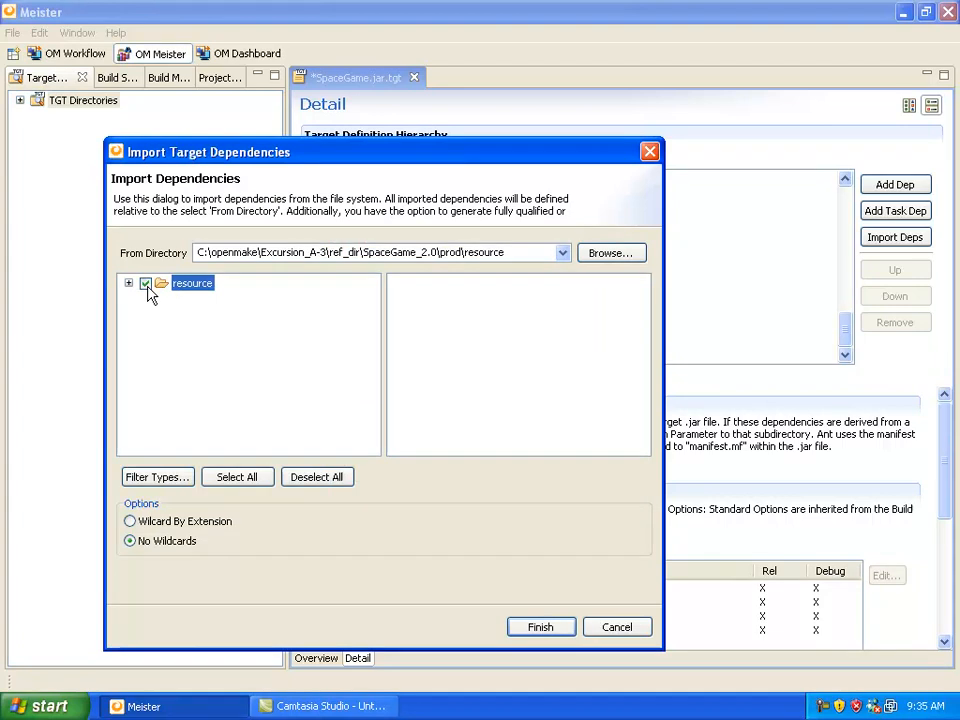
{"action": "left_click", "coordinate": [133, 522]}
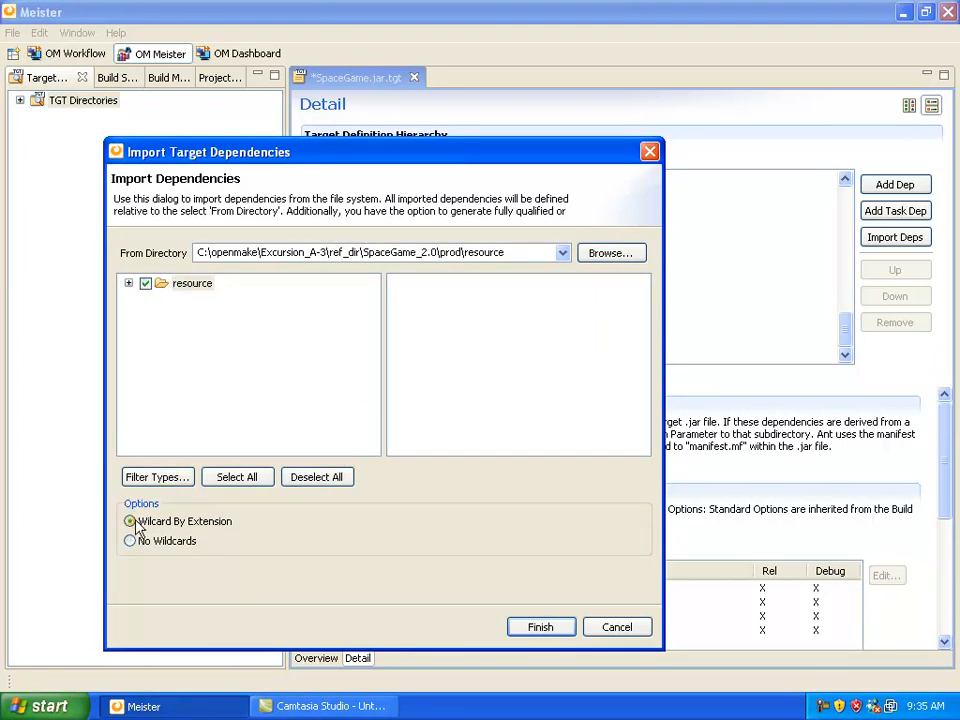
{"action": "left_click", "coordinate": [538, 628]}
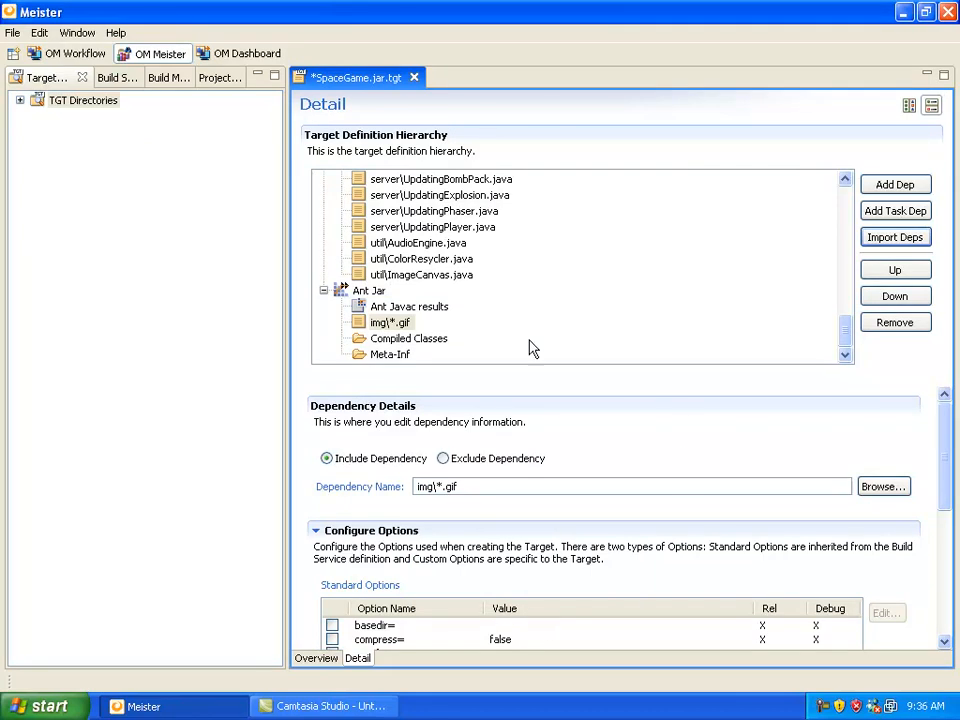
Step: Start another dependency import for the Ant Jar task, with C:\openmake\Excursion_A-3\ref_dir\SpaceGame_2.0\dev\resource as the source directory
{"action": "left_click", "coordinate": [345, 290]}
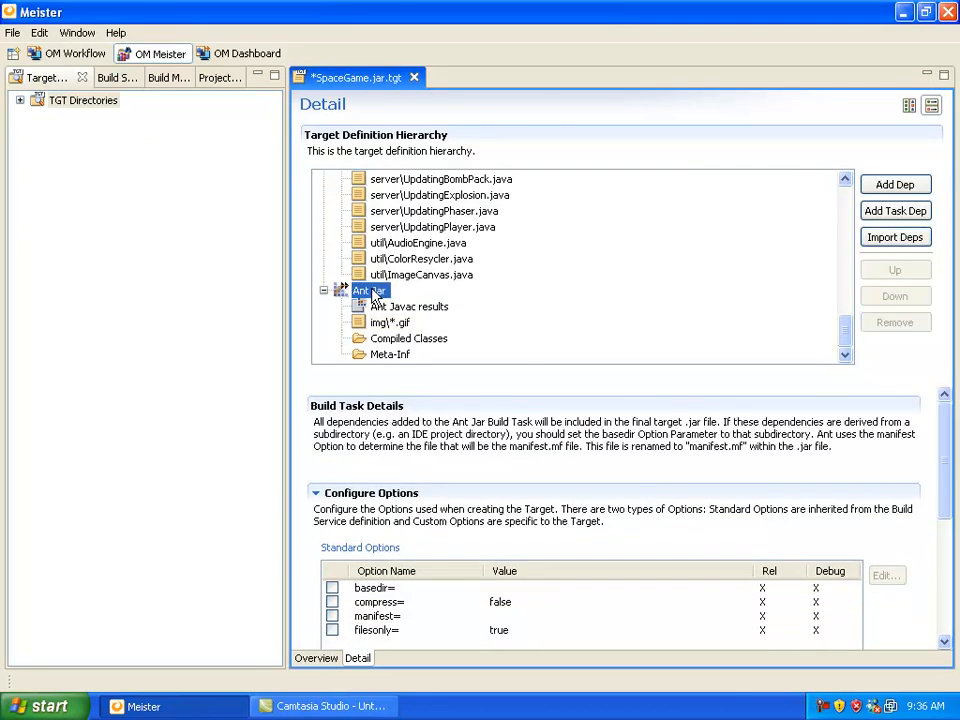
{"action": "left_click", "coordinate": [885, 240]}
{"action": "left_click", "coordinate": [540, 147]}
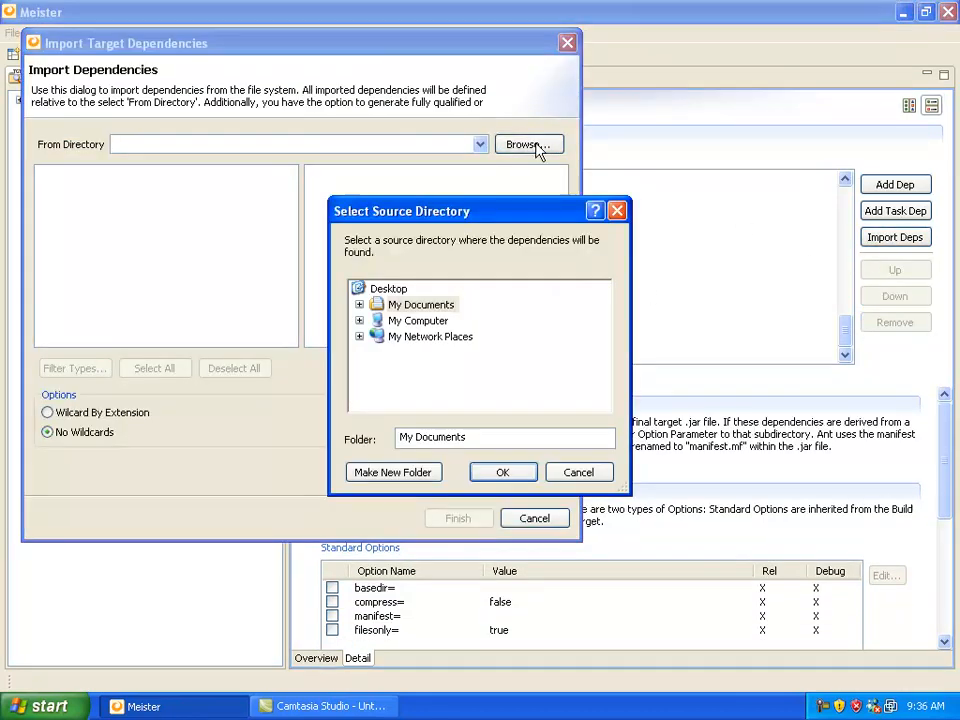
{"action": "left_click", "coordinate": [359, 320]}
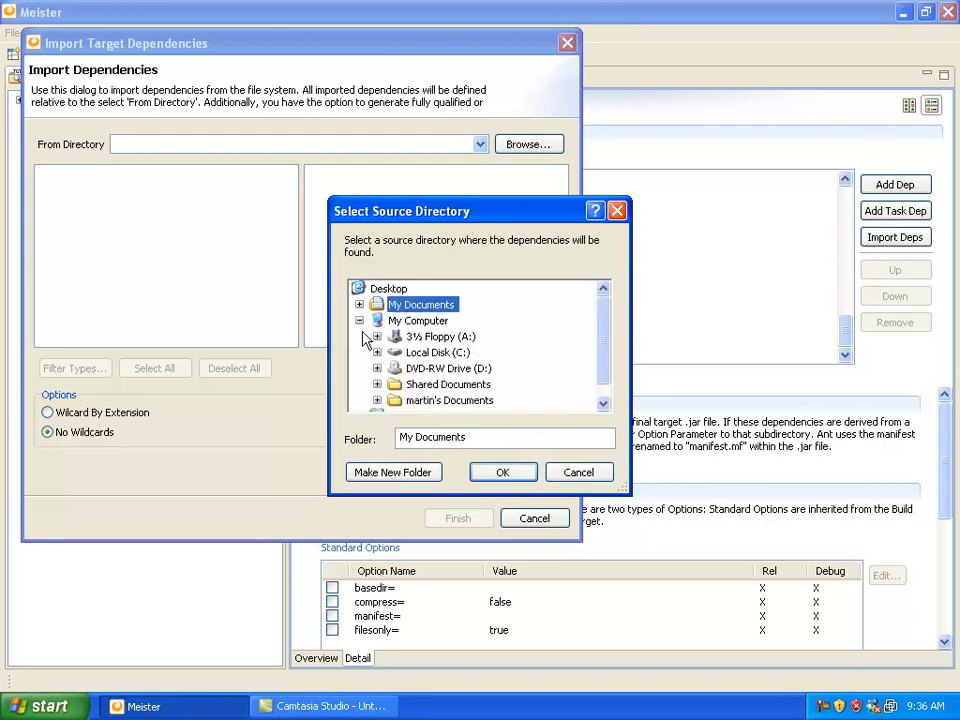
{"action": "left_click", "coordinate": [377, 352]}
{"action": "left_click", "coordinate": [395, 369]}
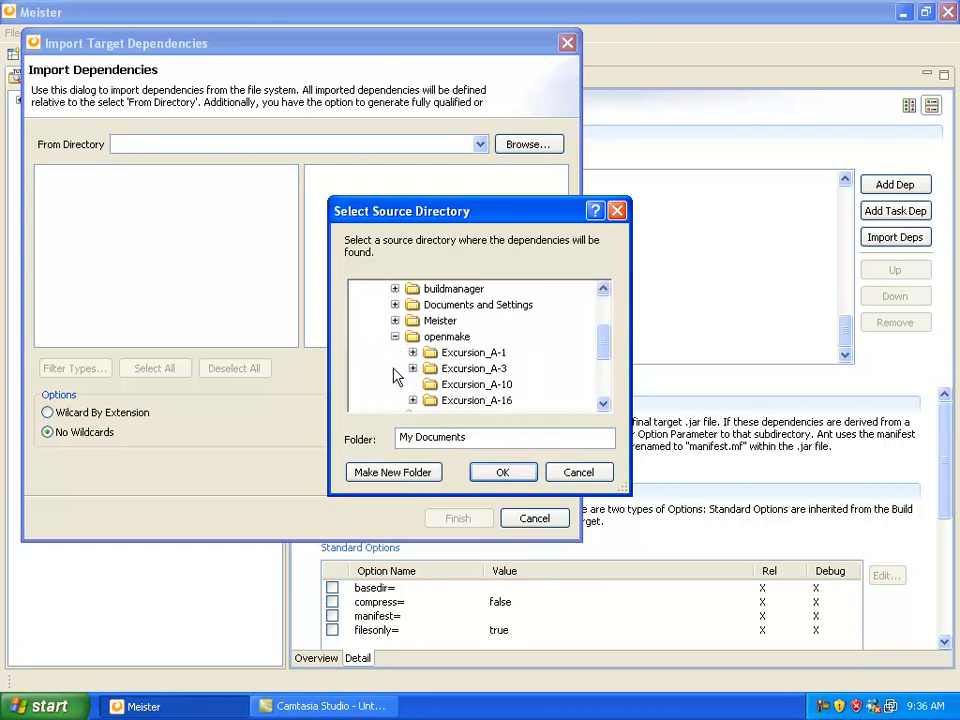
{"action": "left_click", "coordinate": [412, 368]}
{"action": "left_click", "coordinate": [430, 384]}
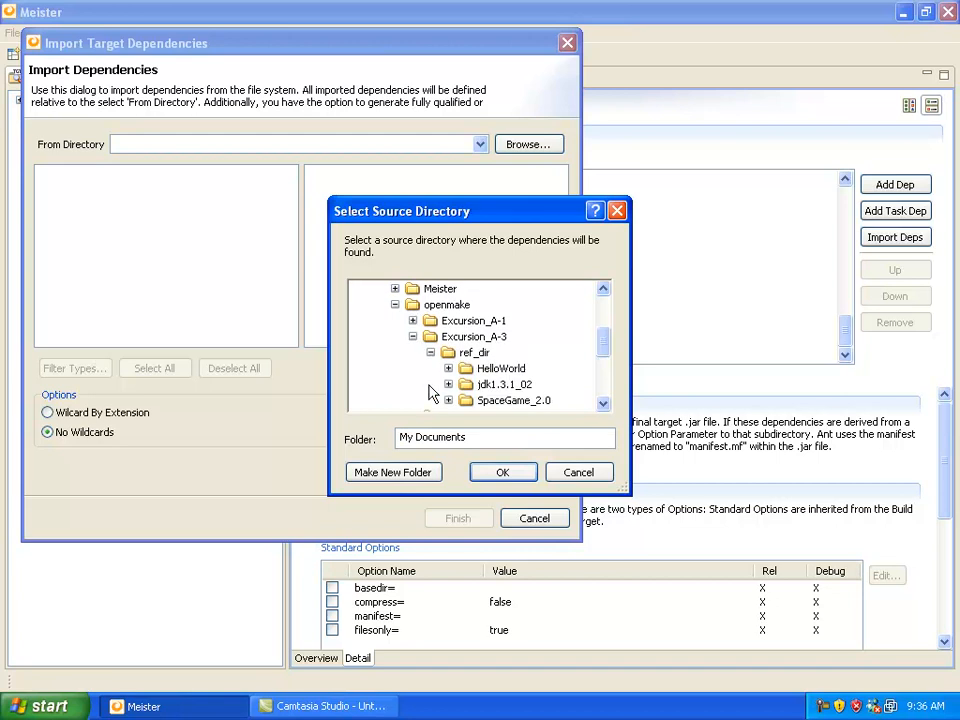
{"action": "left_click", "coordinate": [448, 400]}
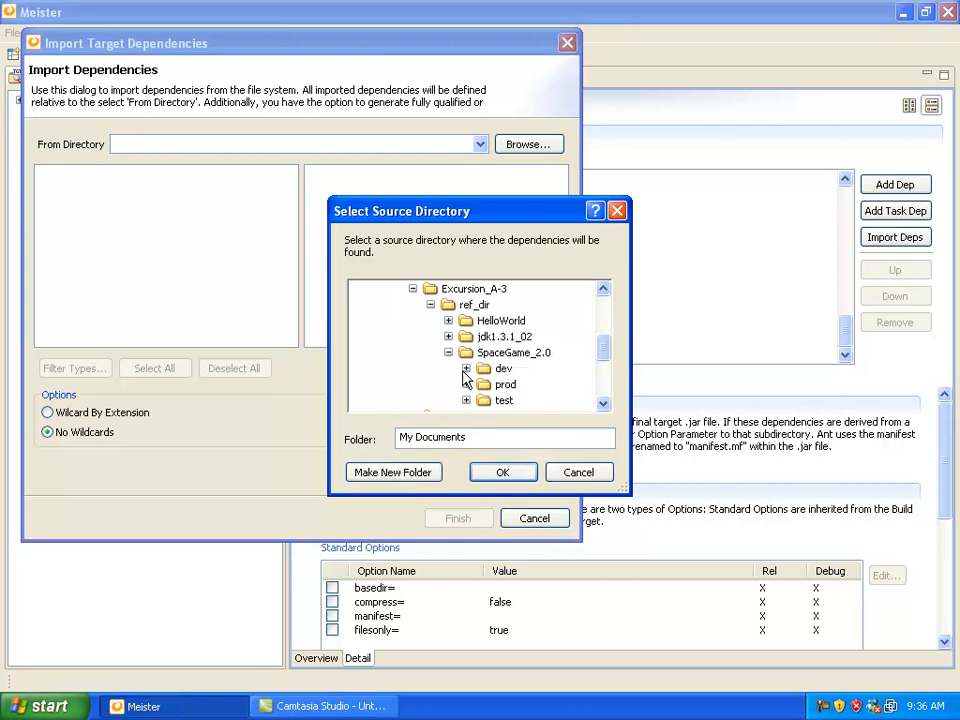
{"action": "left_click", "coordinate": [466, 369]}
{"action": "left_click", "coordinate": [484, 385]}
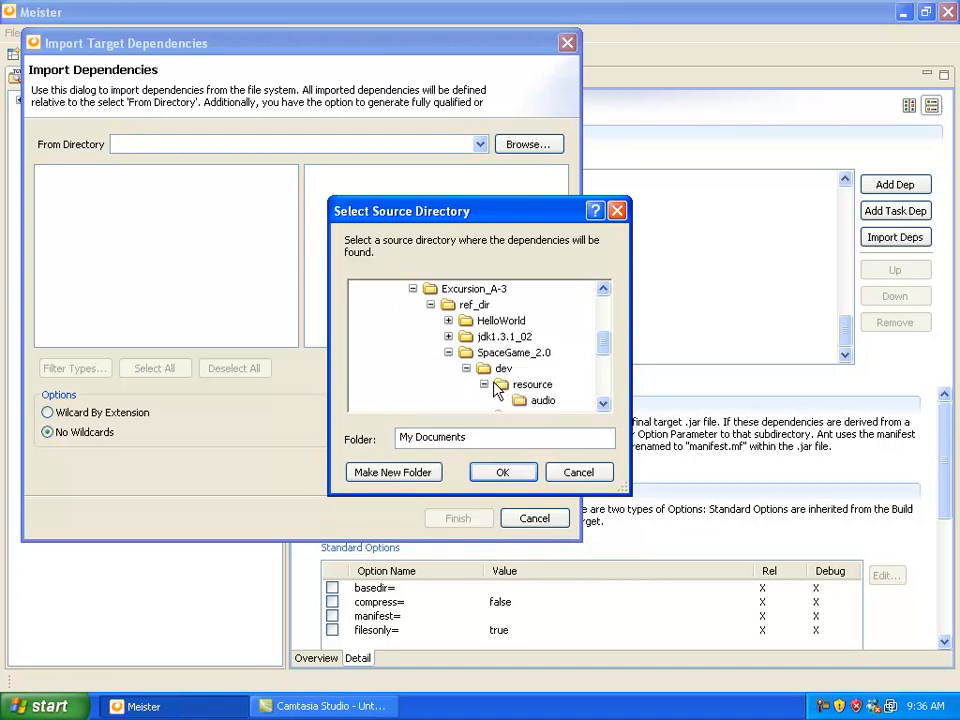
{"action": "left_click", "coordinate": [530, 385]}
{"action": "left_click", "coordinate": [505, 476]}
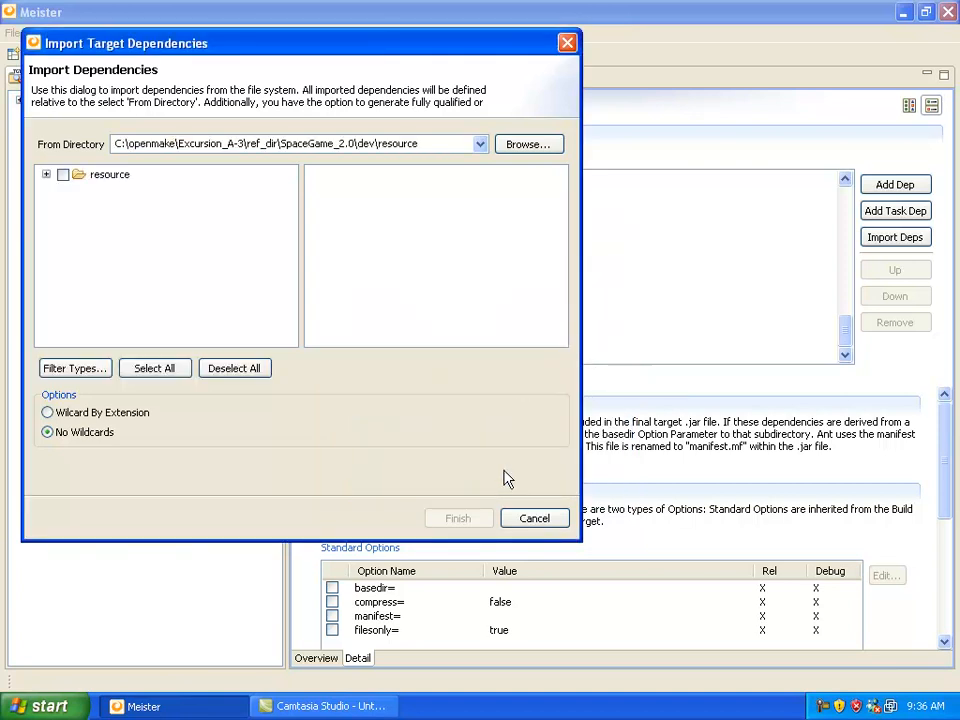
Step: Select the whole dev resource folder and import its files into Ant Jar with wildcards by extension
{"action": "left_click", "coordinate": [63, 175]}
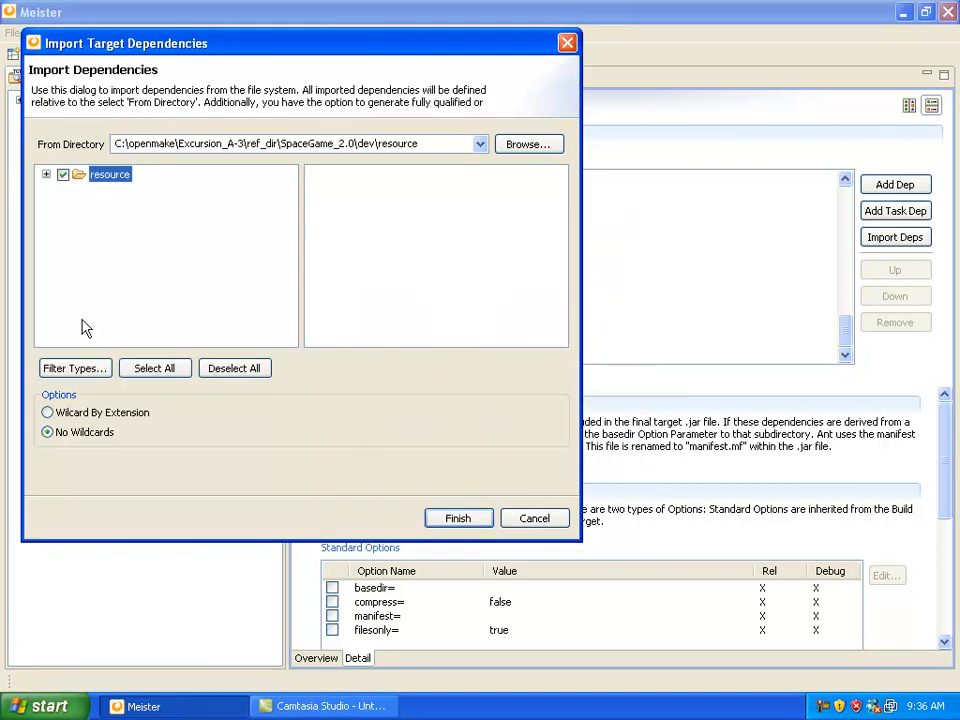
{"action": "left_click", "coordinate": [80, 411]}
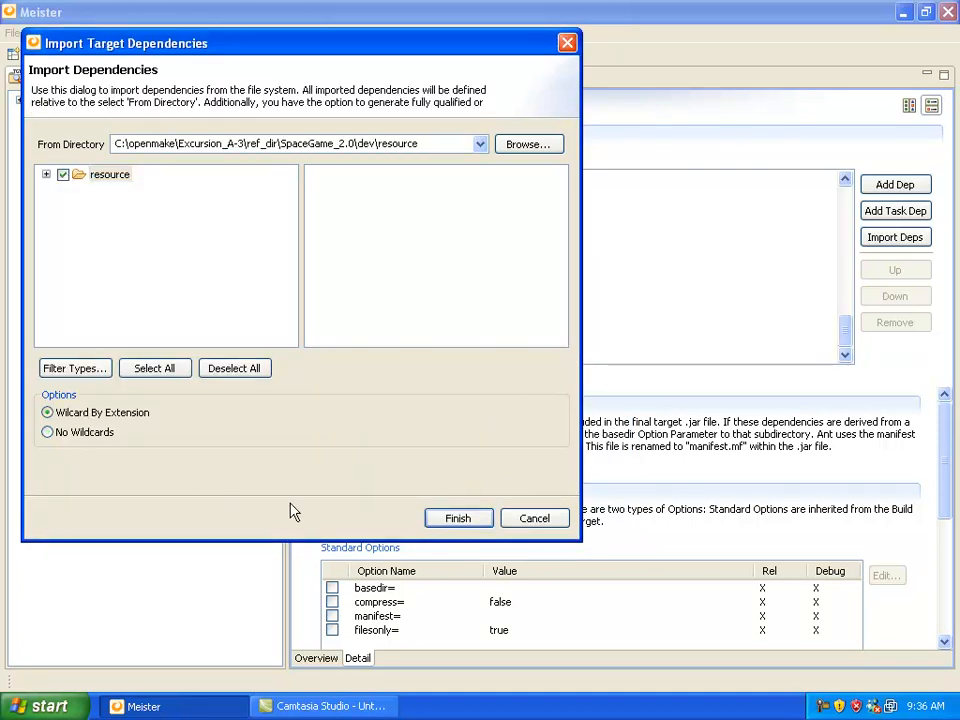
{"action": "left_click", "coordinate": [466, 520]}
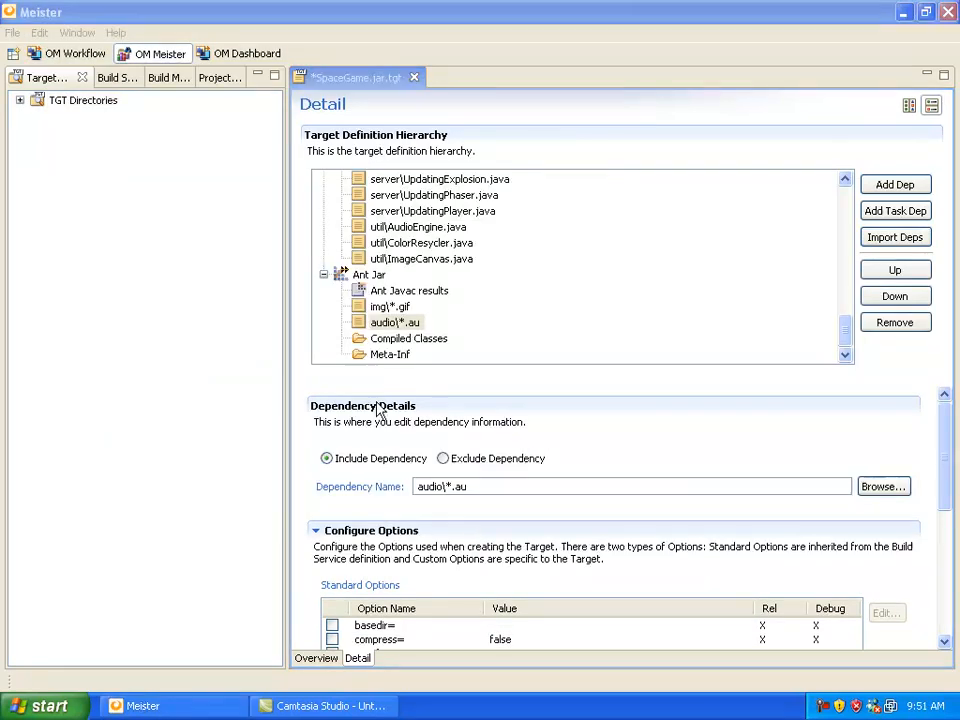
Step: Save the target definition as SpaceGame.jar.tgt in a new folder named SpaceGame_Build on the C: drive
{"action": "left_click", "coordinate": [17, 35]}
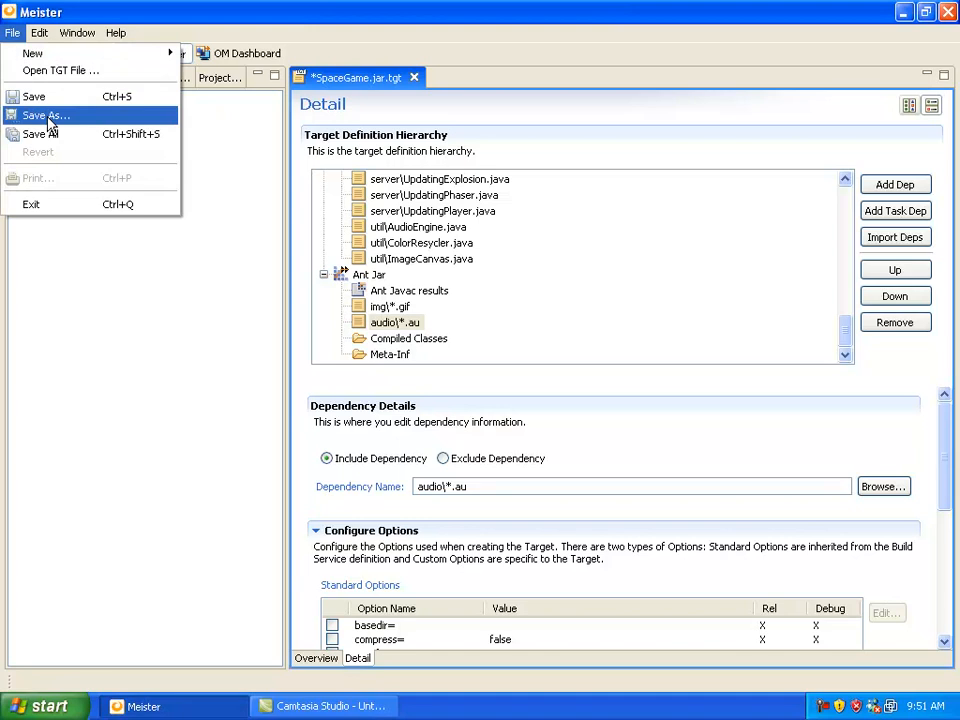
{"action": "left_click", "coordinate": [49, 119]}
{"action": "left_click", "coordinate": [47, 330]}
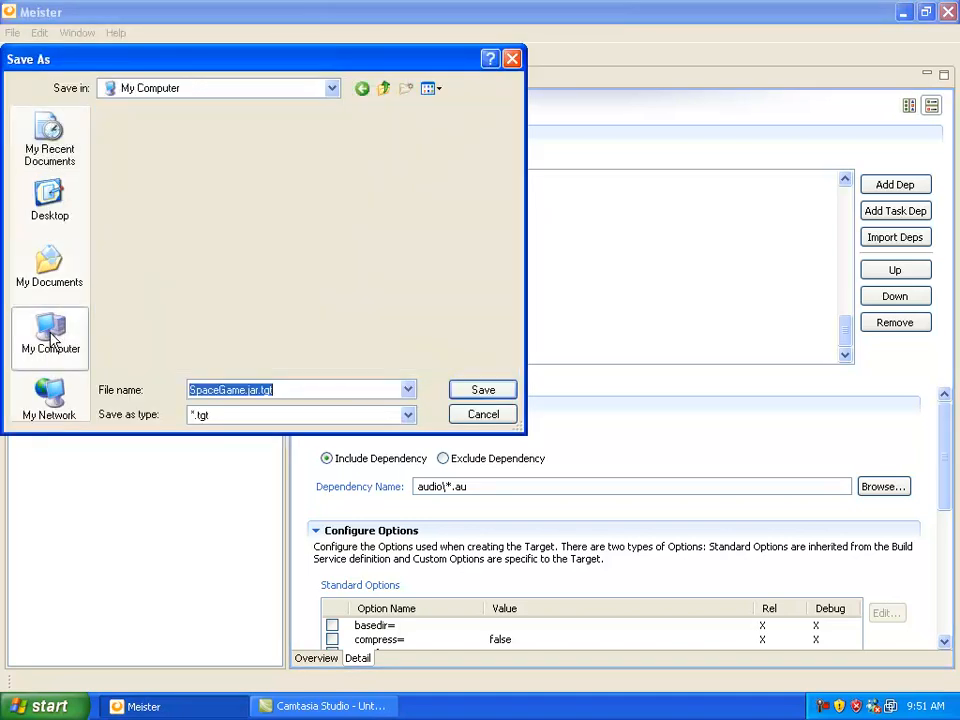
{"action": "double_click", "coordinate": [160, 132]}
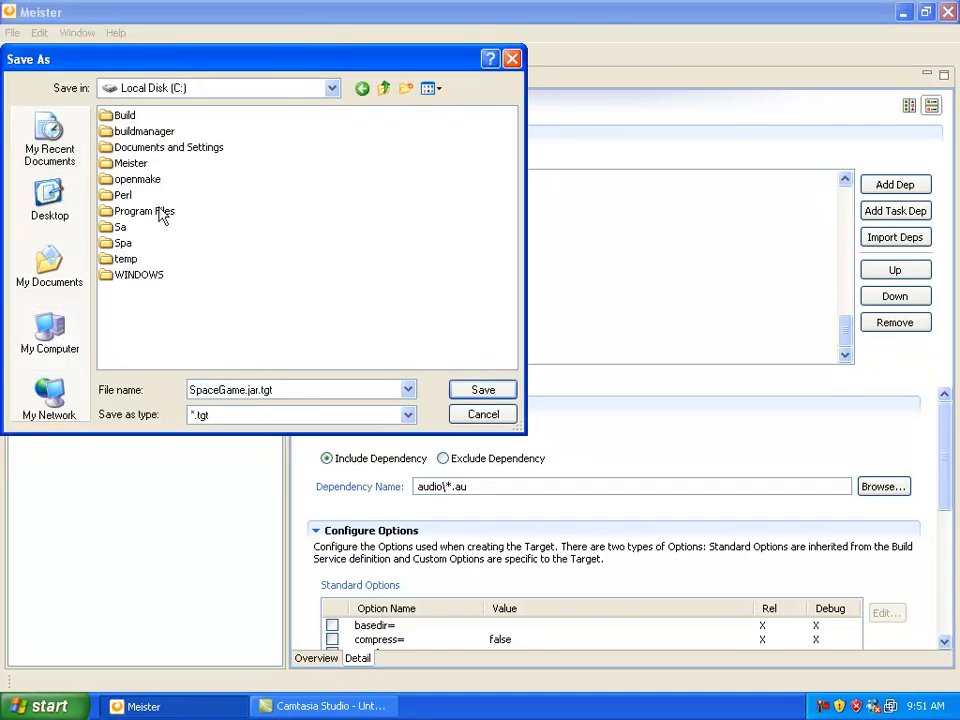
{"action": "left_click", "coordinate": [405, 92]}
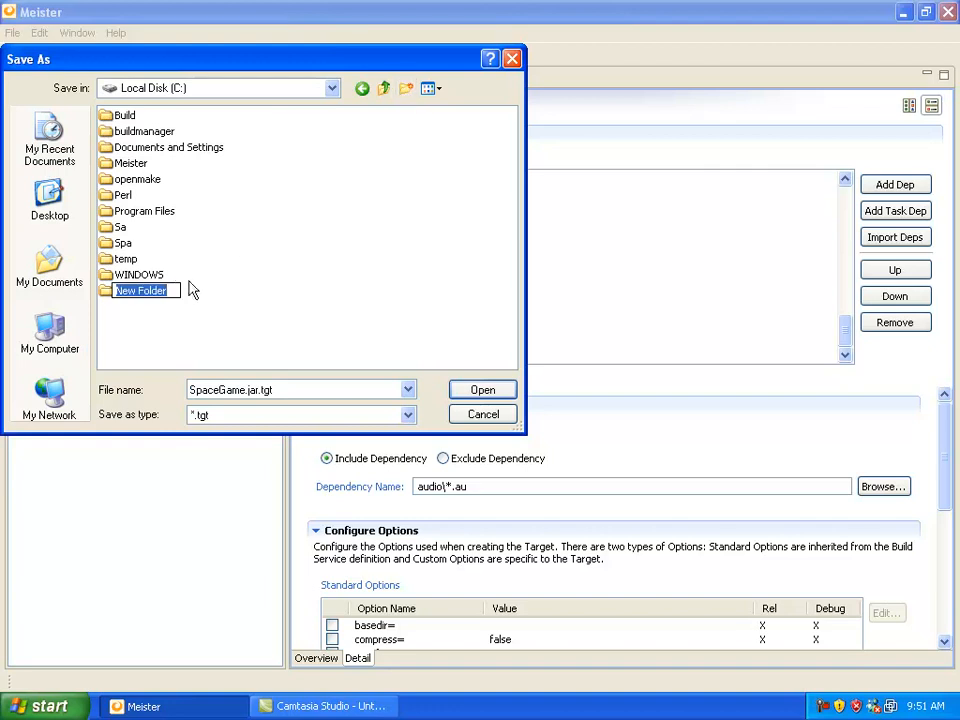
{"action": "key", "text": "Return"}
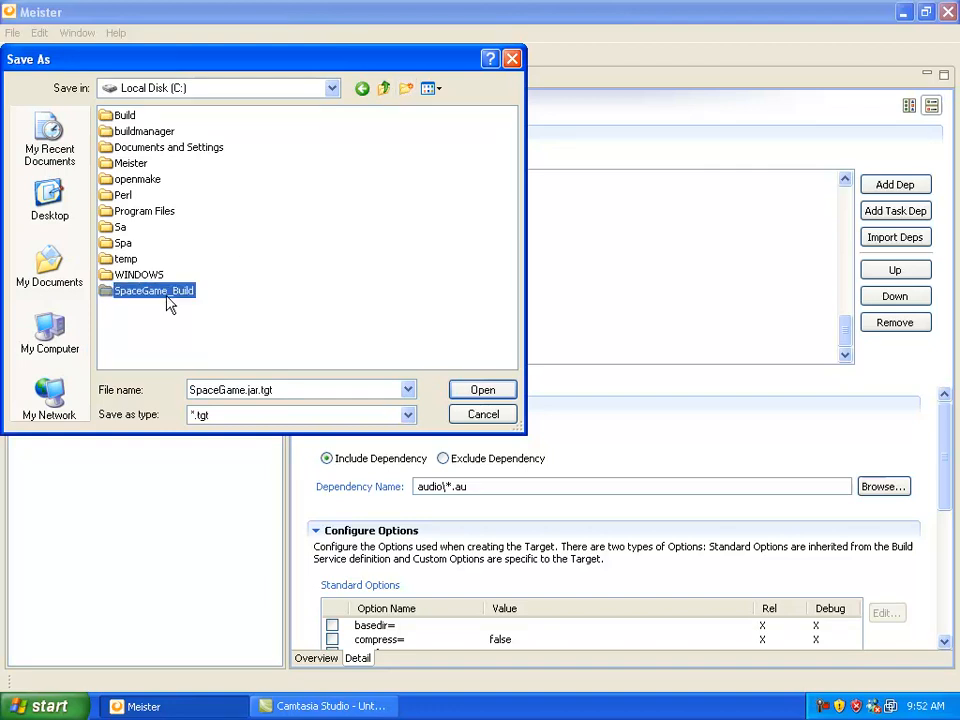
{"action": "double_click", "coordinate": [170, 293]}
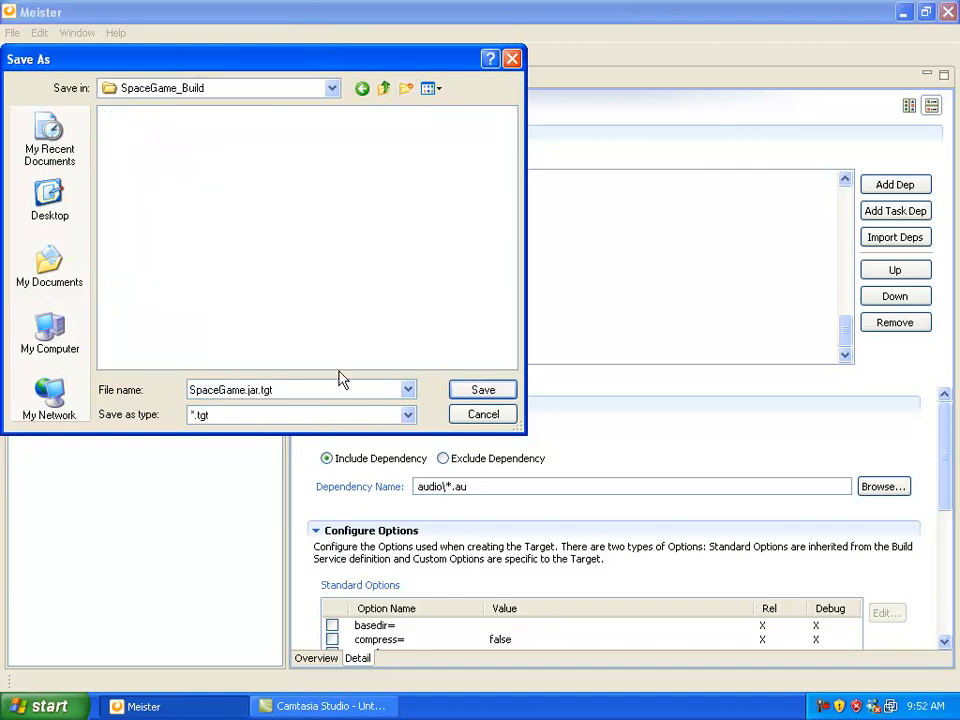
{"action": "left_click", "coordinate": [485, 393]}
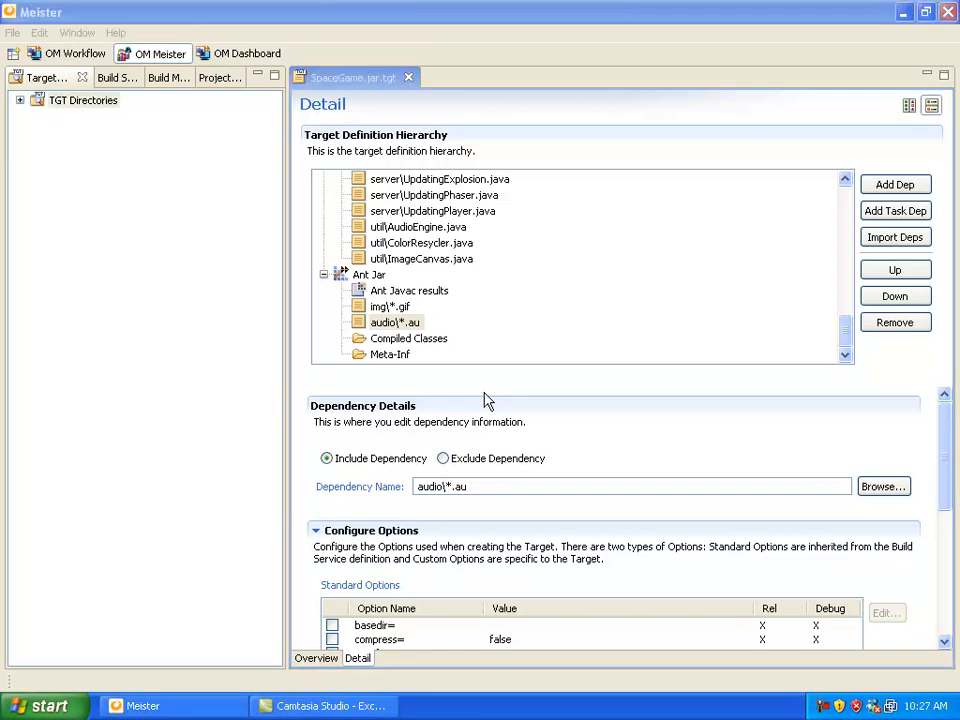
Step: Start a new target under TGT Directories for Windows, using the Enterprise VS Devenv 2008 Solution Executable build service
{"action": "right_click", "coordinate": [96, 100]}
{"action": "mouse_move", "coordinate": [120, 112]}
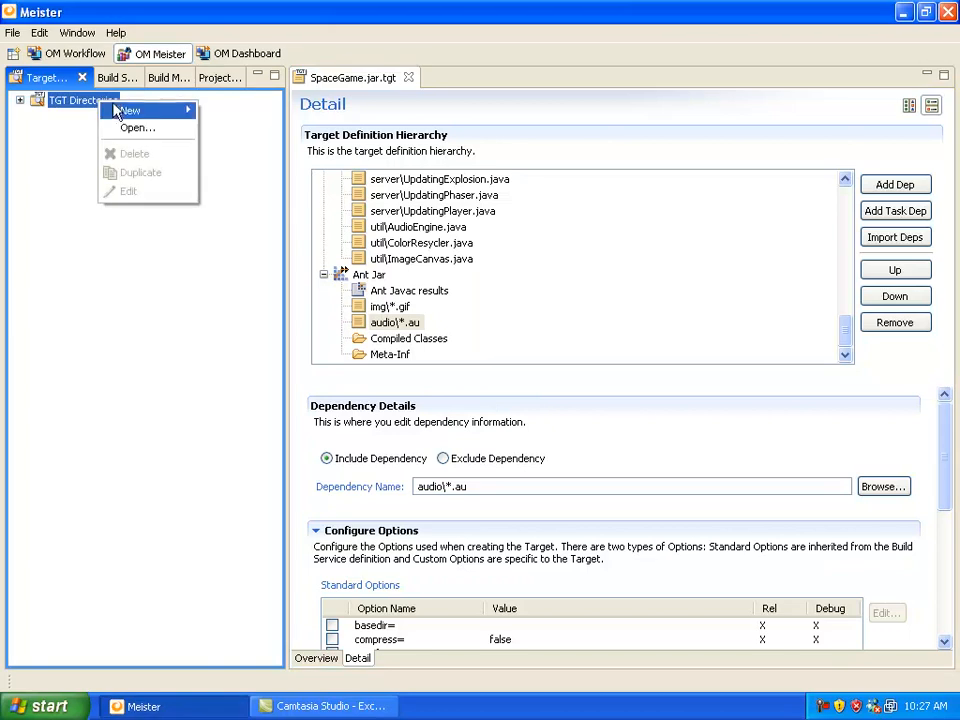
{"action": "left_click", "coordinate": [225, 111]}
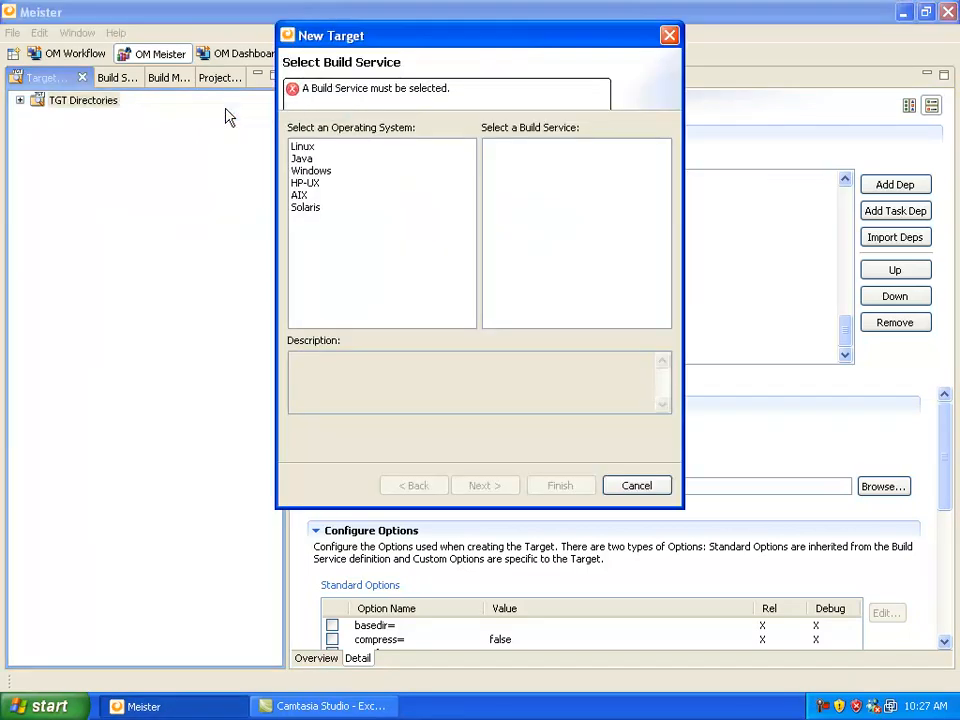
{"action": "left_click", "coordinate": [400, 171]}
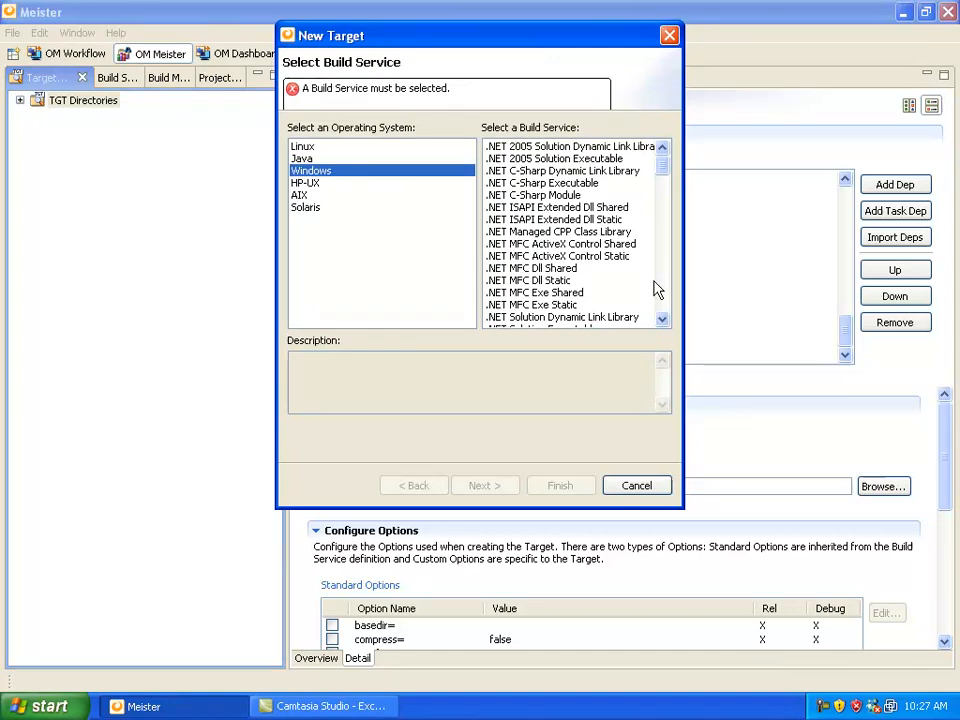
{"action": "scroll", "coordinate": [656, 289], "scroll_direction": "down", "scroll_amount": 9}
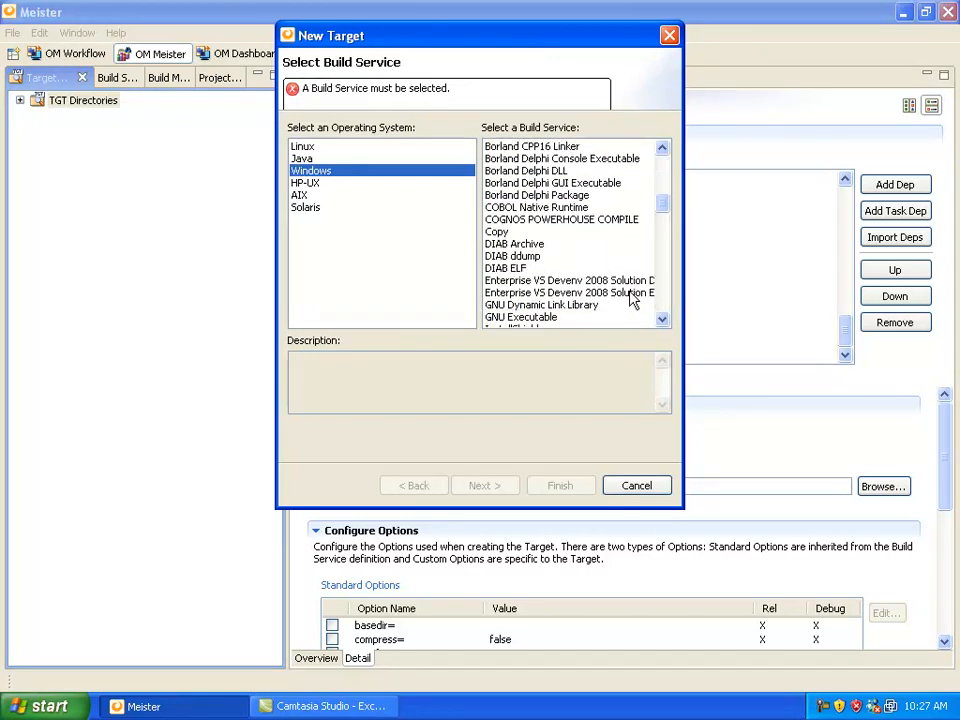
{"action": "left_click", "coordinate": [634, 293]}
{"action": "left_click", "coordinate": [485, 486]}
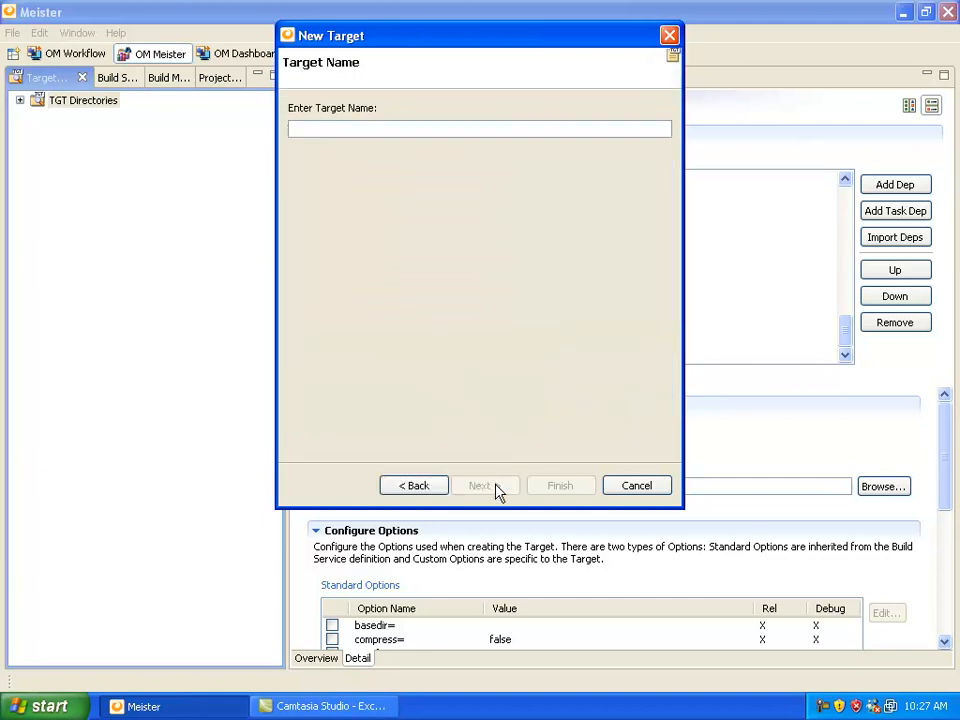
Step: Name the new Windows target HelloWorldClient.exe and finish creating it
{"action": "left_click", "coordinate": [409, 129]}
{"action": "type", "text": "HelloWorldClient"}
{"action": "type", "text": ".exe"}
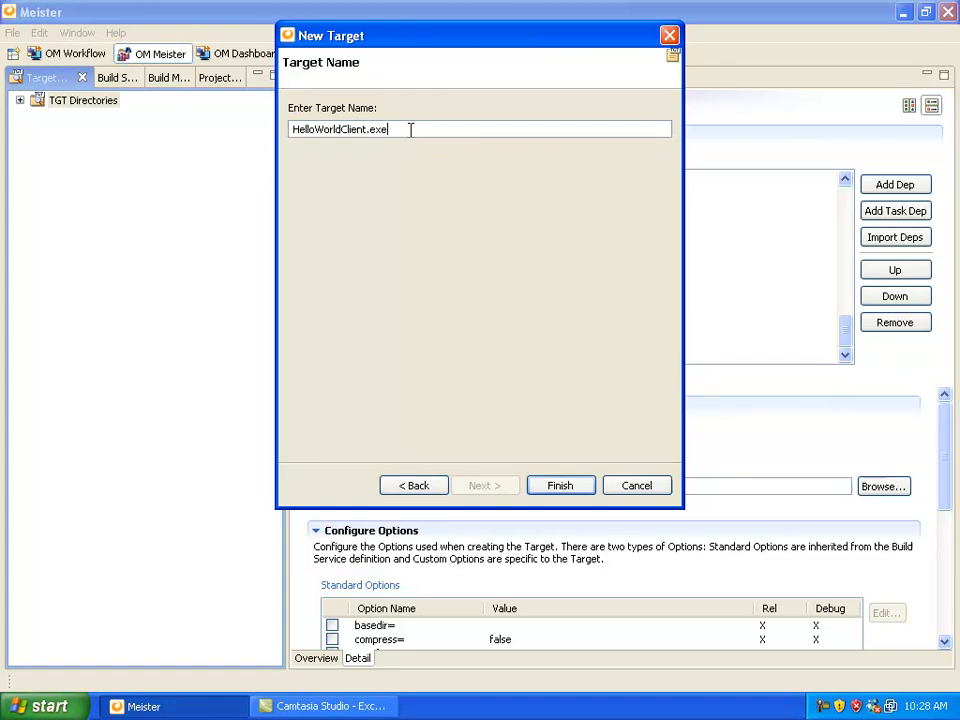
{"action": "left_click", "coordinate": [575, 486]}
Step: Assign the HelloWorldClient.exe target to the HELLOWORLD project and set its target directory to HelloWorldClient\bin
{"action": "left_click", "coordinate": [885, 357]}
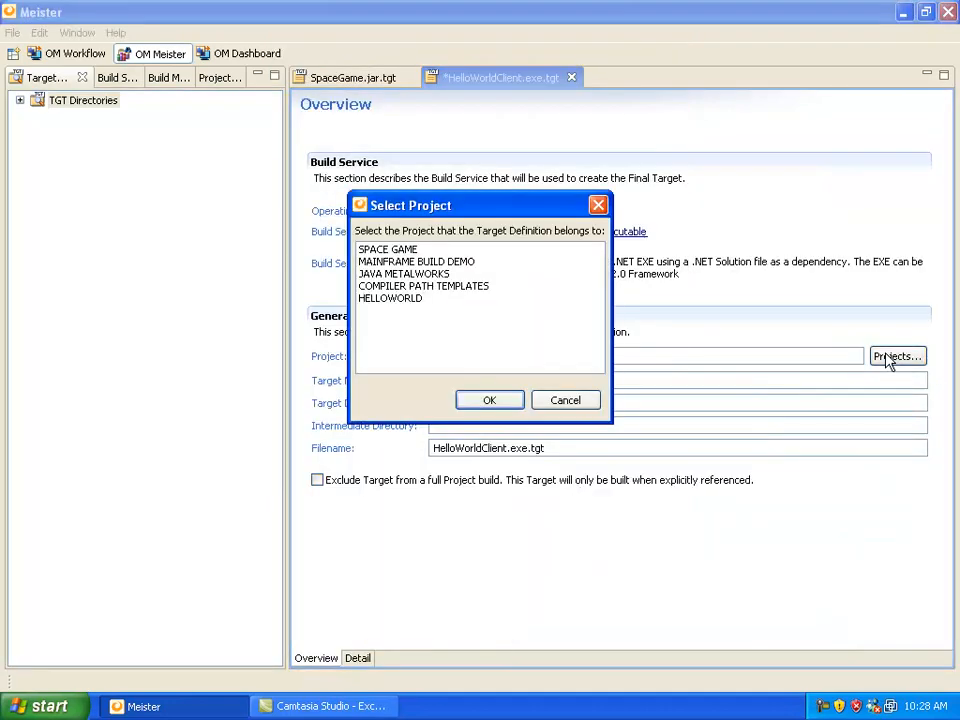
{"action": "left_click", "coordinate": [405, 299]}
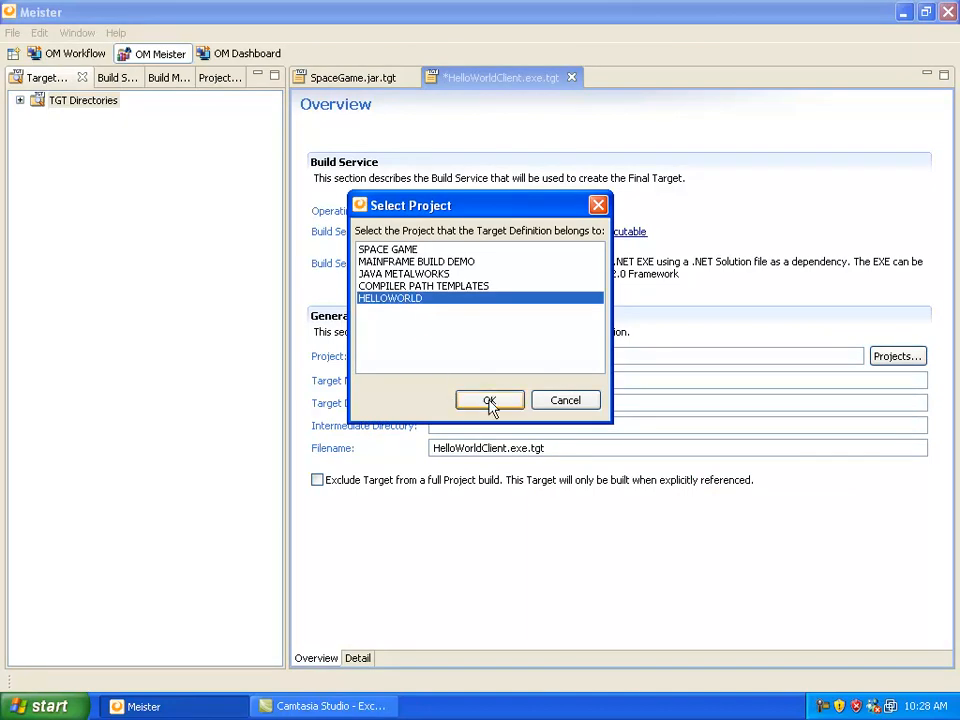
{"action": "left_click", "coordinate": [489, 401]}
{"action": "left_click", "coordinate": [483, 403]}
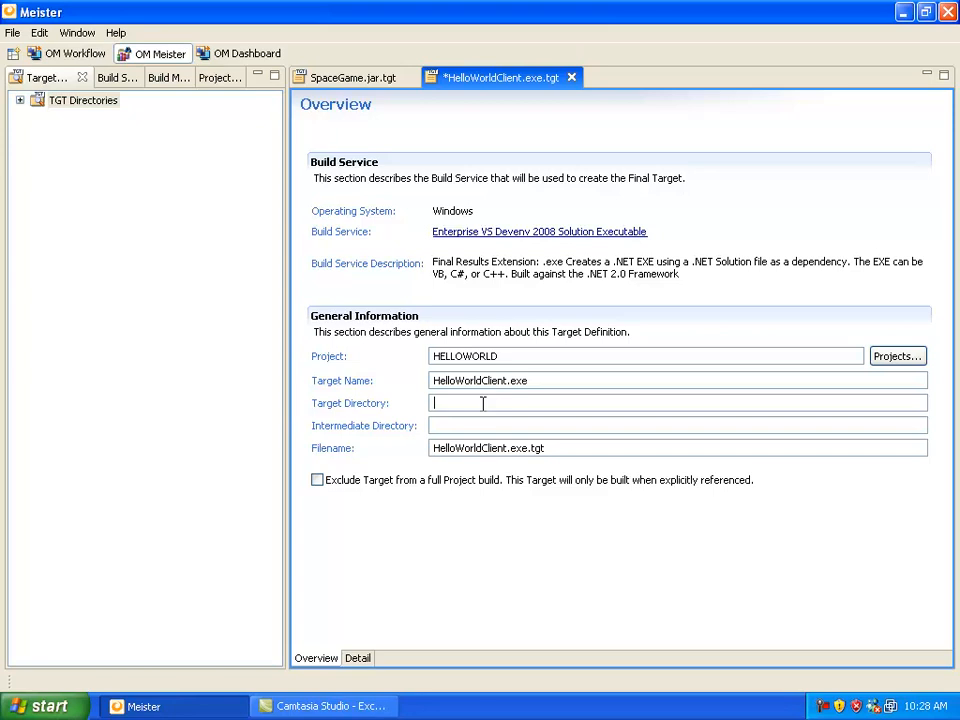
{"action": "type", "text": "HelloWorldClient\\bin"}
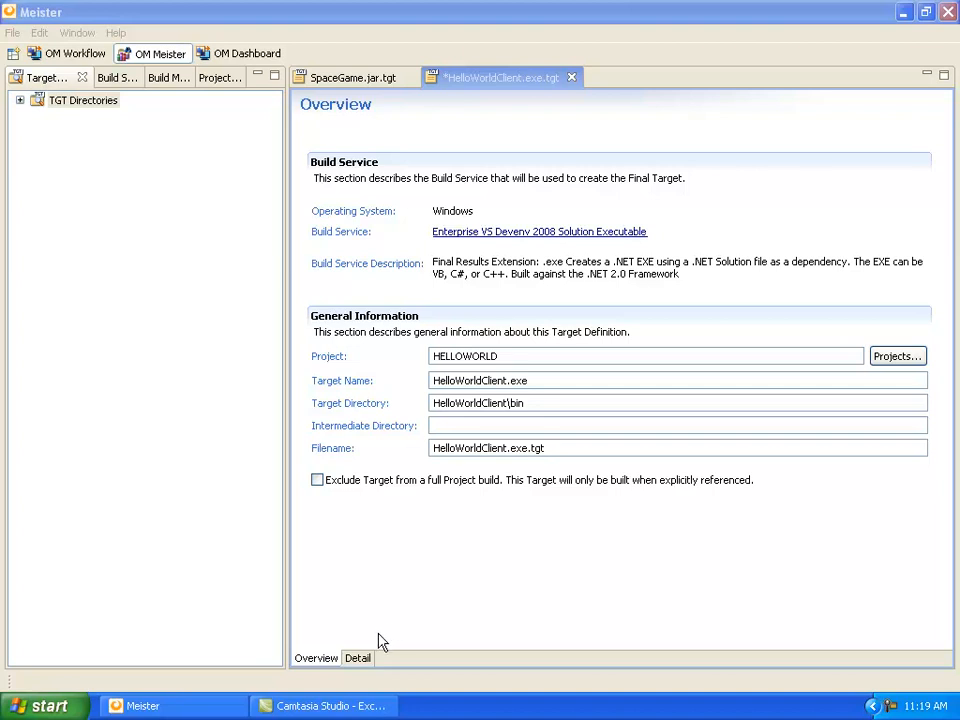
Step: Start a dependency import for the Solution Build task, with C:\openmake\Excursion_A-3\ref_dir\HelloWorld\prod as the source directory
{"action": "left_click", "coordinate": [359, 664]}
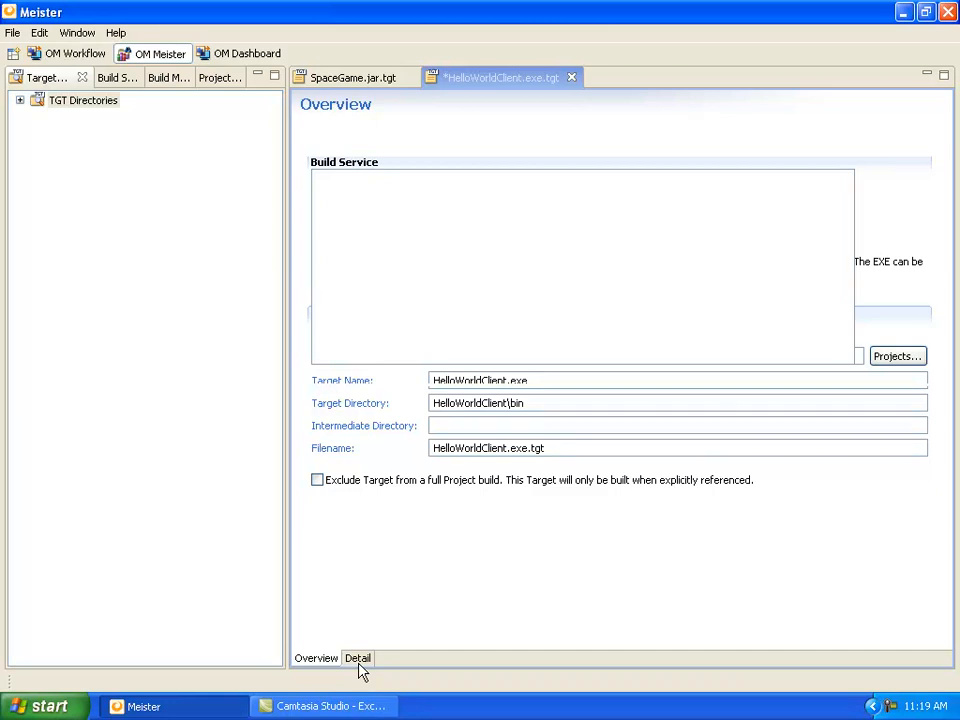
{"action": "left_click", "coordinate": [359, 664]}
{"action": "left_click", "coordinate": [358, 180]}
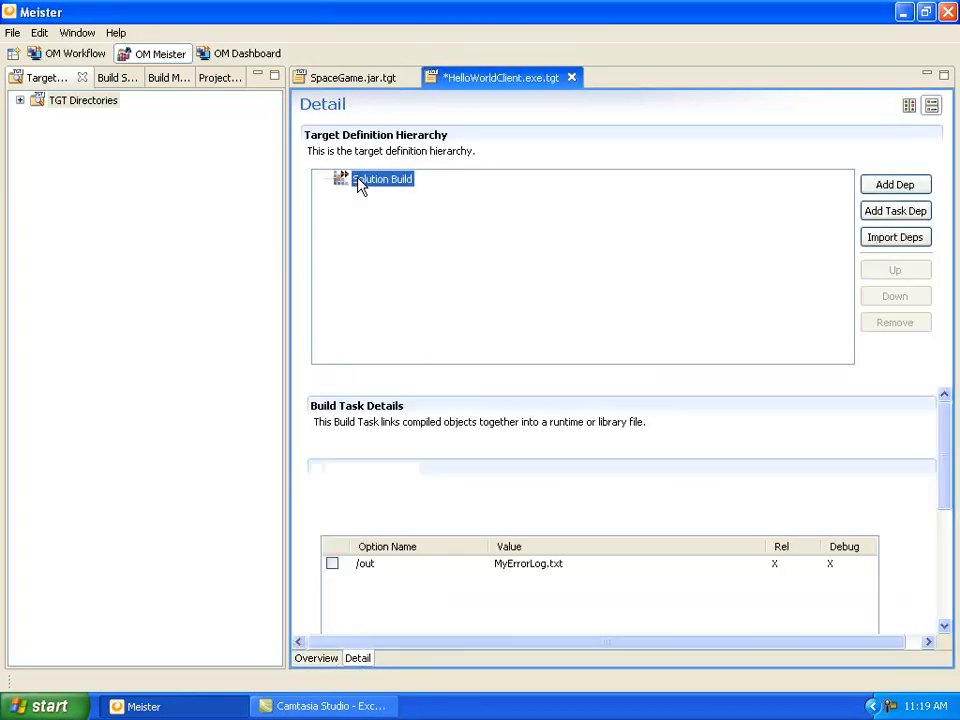
{"action": "left_click", "coordinate": [894, 235]}
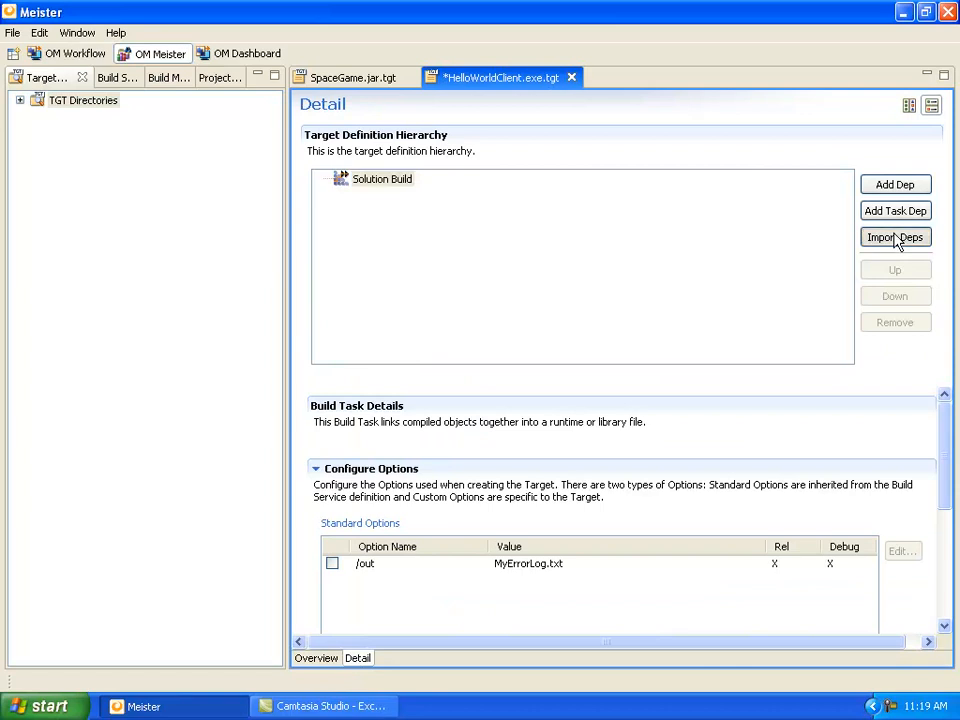
{"action": "left_click", "coordinate": [530, 144]}
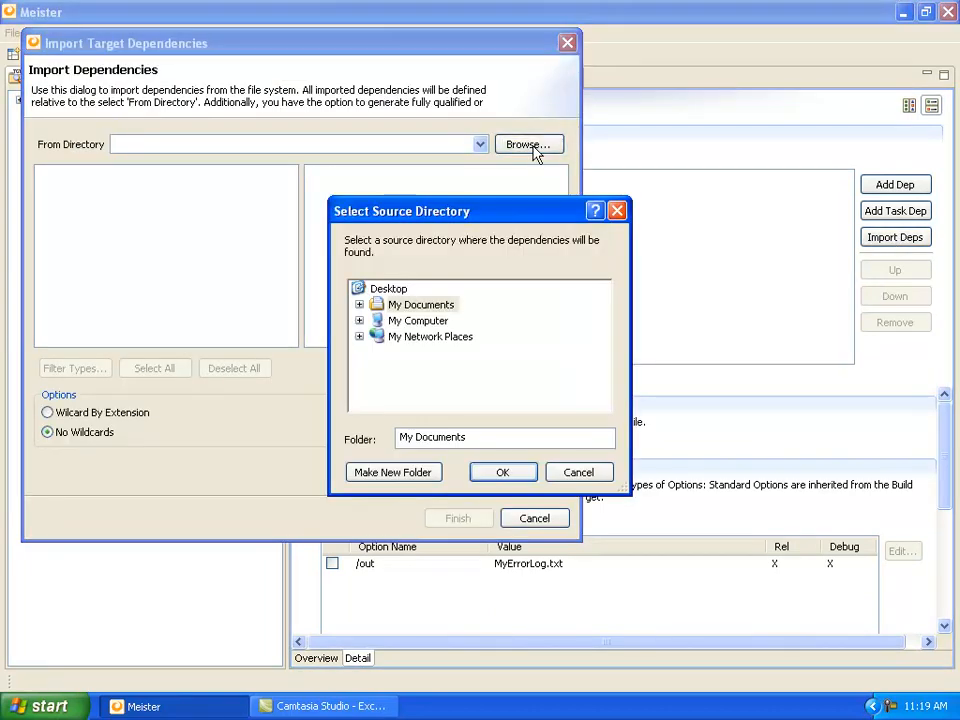
{"action": "left_click", "coordinate": [359, 320]}
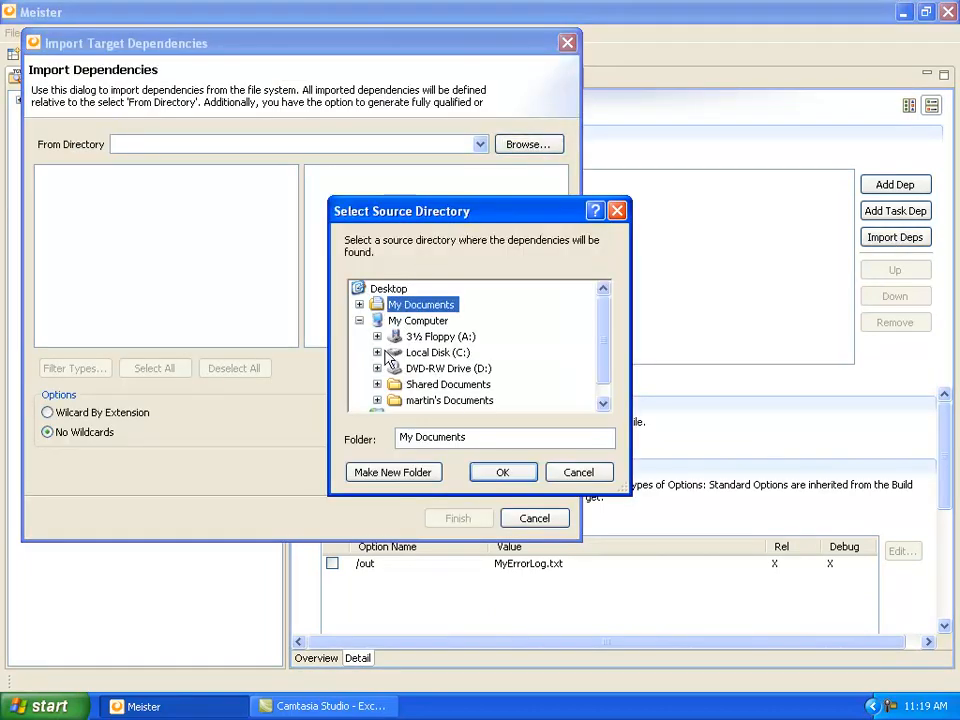
{"action": "left_click", "coordinate": [378, 352]}
{"action": "left_click", "coordinate": [394, 369]}
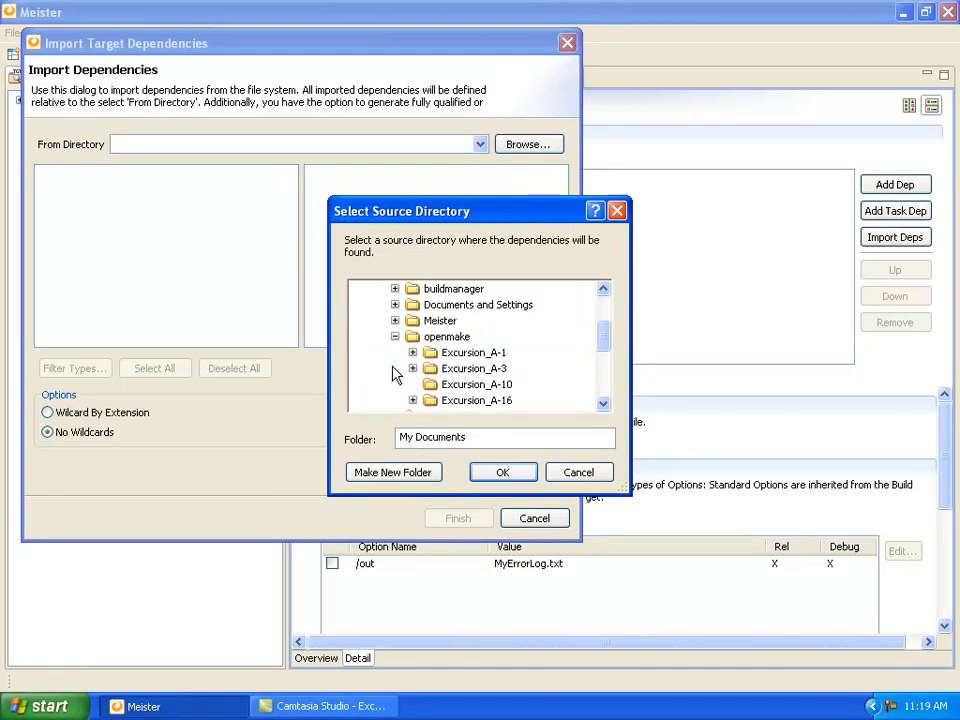
{"action": "left_click", "coordinate": [413, 369]}
{"action": "left_click", "coordinate": [430, 385]}
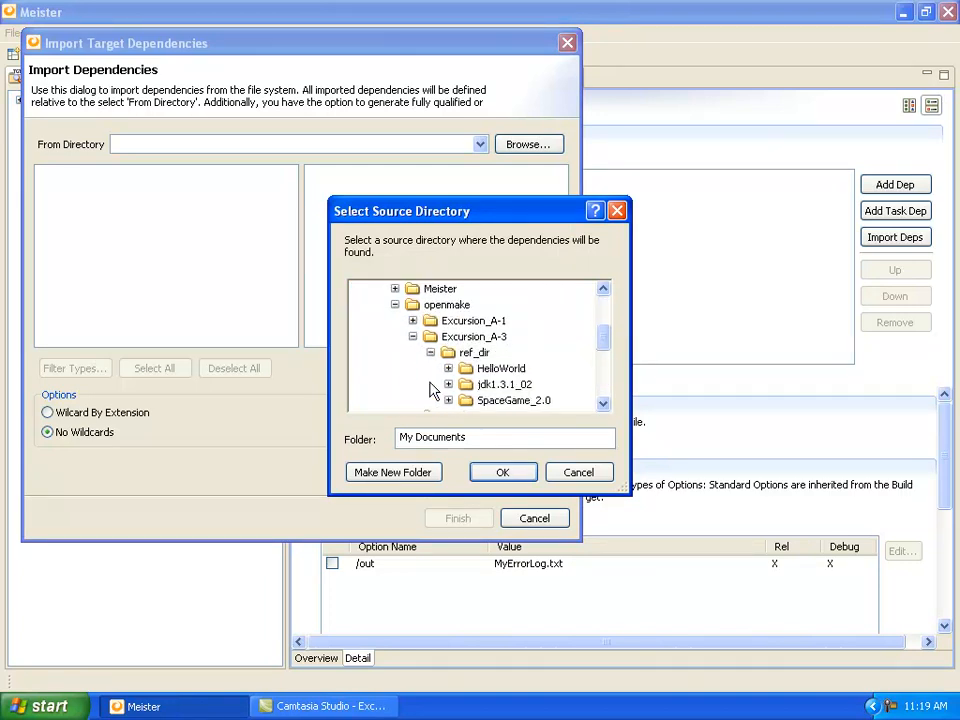
{"action": "left_click", "coordinate": [448, 368]}
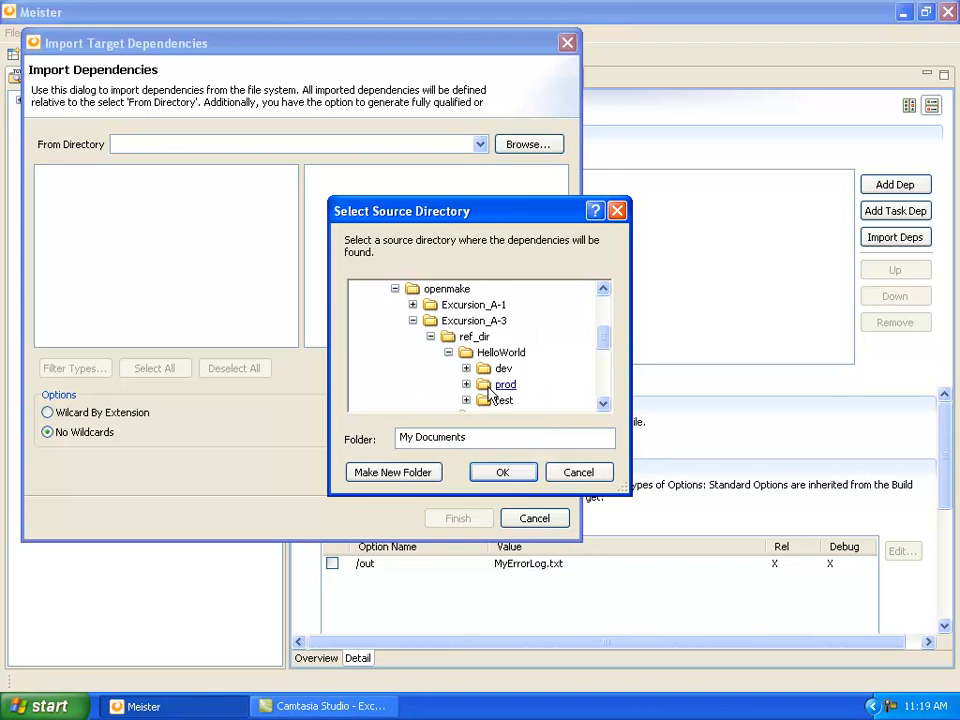
{"action": "left_click", "coordinate": [489, 389]}
{"action": "left_click", "coordinate": [501, 470]}
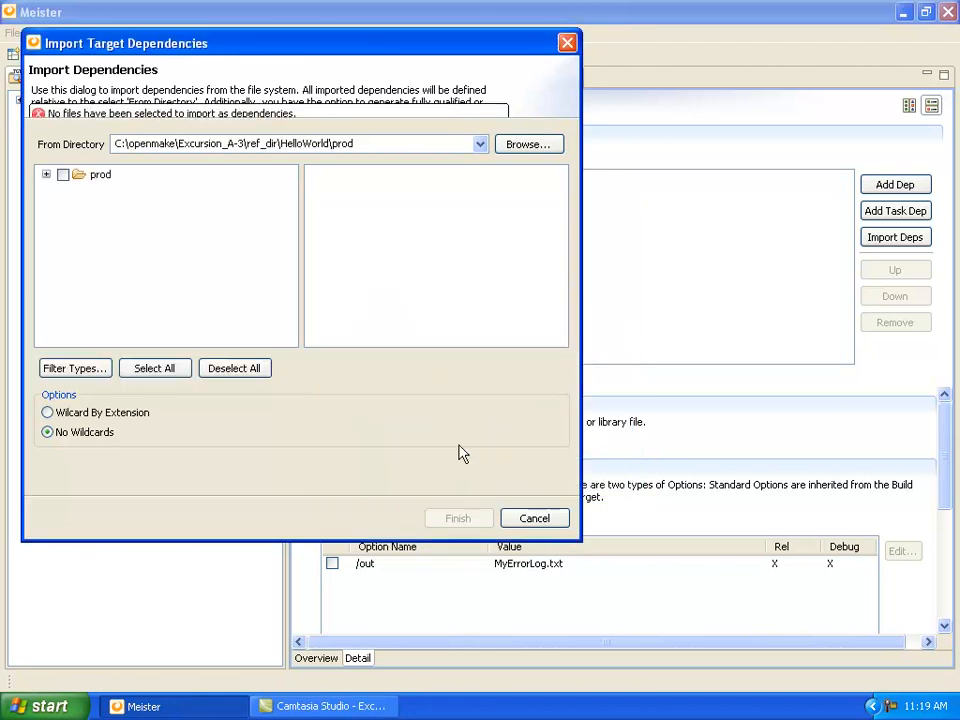
Step: Select the whole prod folder, filter it to .sln and .vbproj files, and import them into Solution Build without wildcards
{"action": "left_click", "coordinate": [66, 176]}
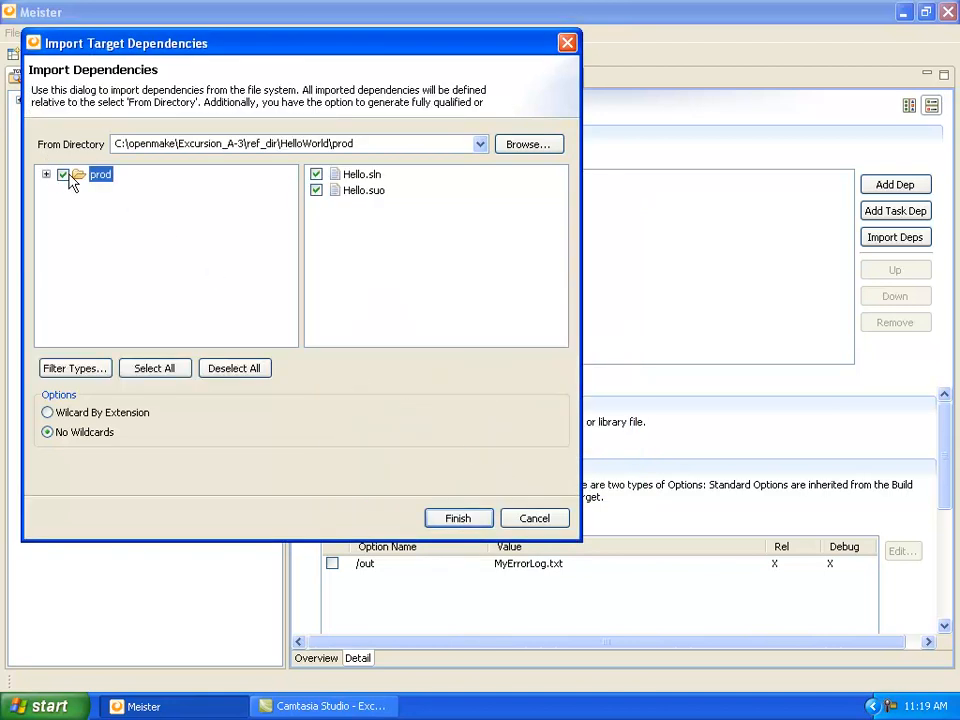
{"action": "left_click", "coordinate": [46, 175]}
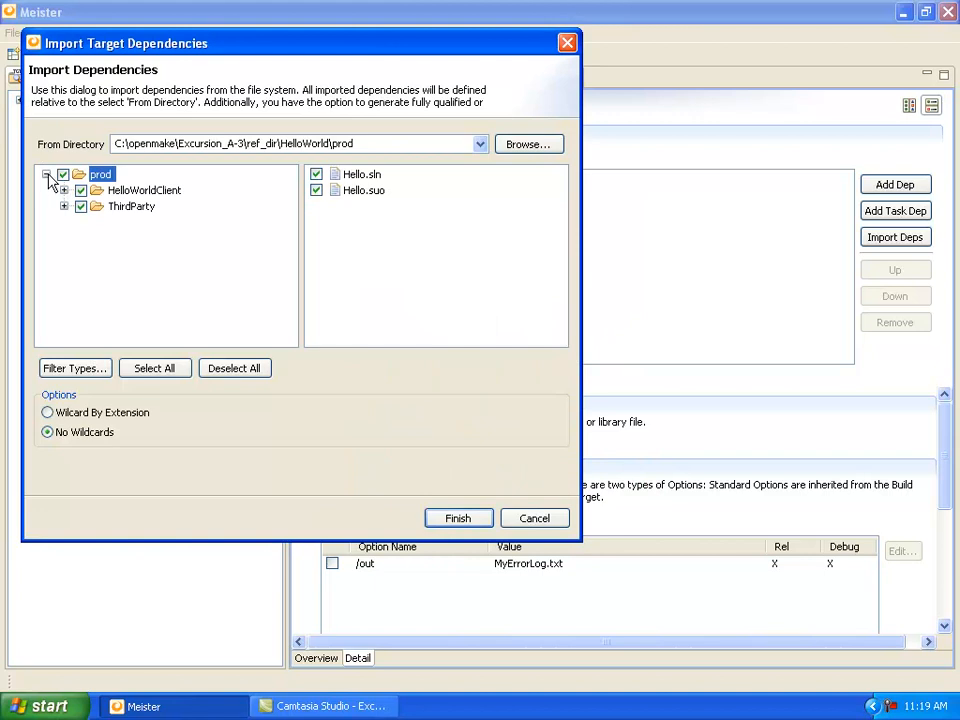
{"action": "left_click", "coordinate": [70, 371]}
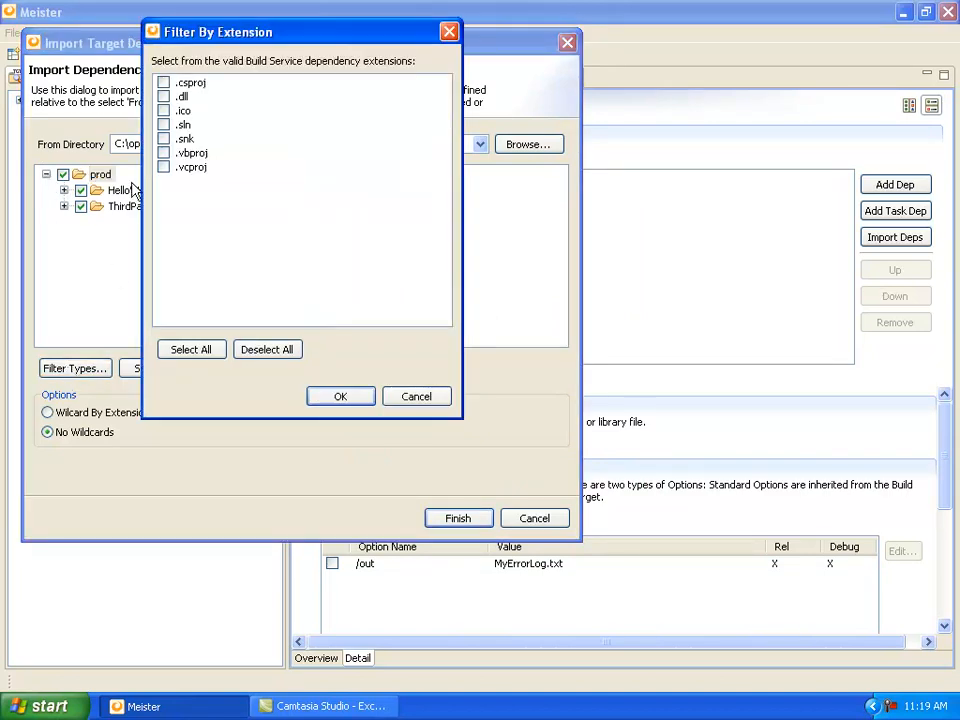
{"action": "left_click", "coordinate": [163, 124]}
{"action": "left_click", "coordinate": [164, 153]}
{"action": "left_click", "coordinate": [341, 397]}
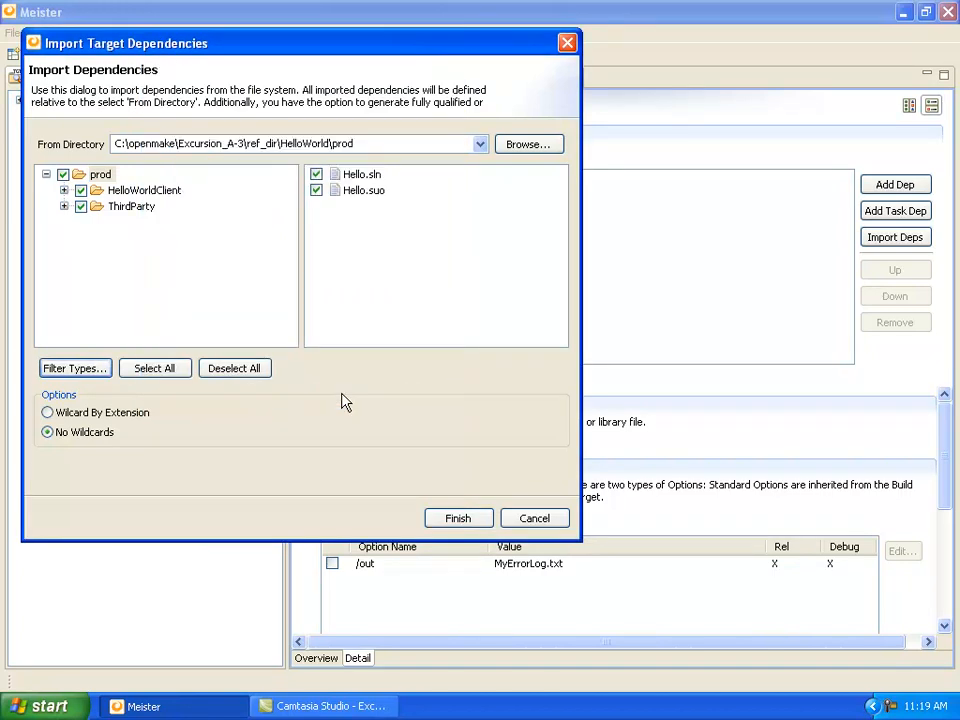
{"action": "left_click", "coordinate": [455, 519]}
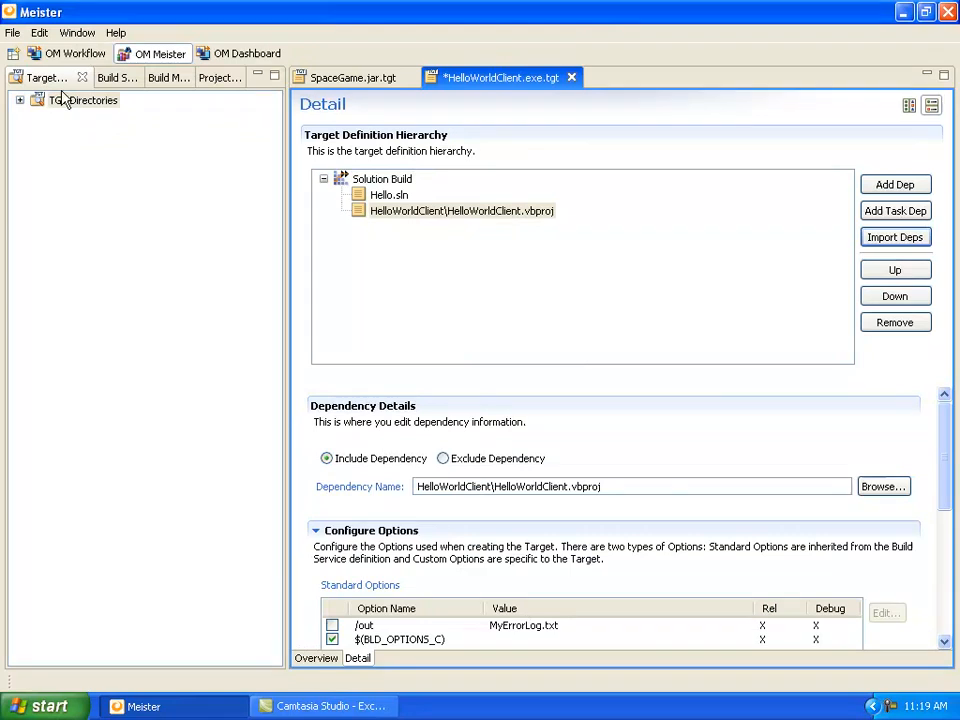
Step: Save the target definition as HelloWorldClient.exe.tgt in a new folder named HelloWorld_Build on the C: drive
{"action": "left_click", "coordinate": [13, 32]}
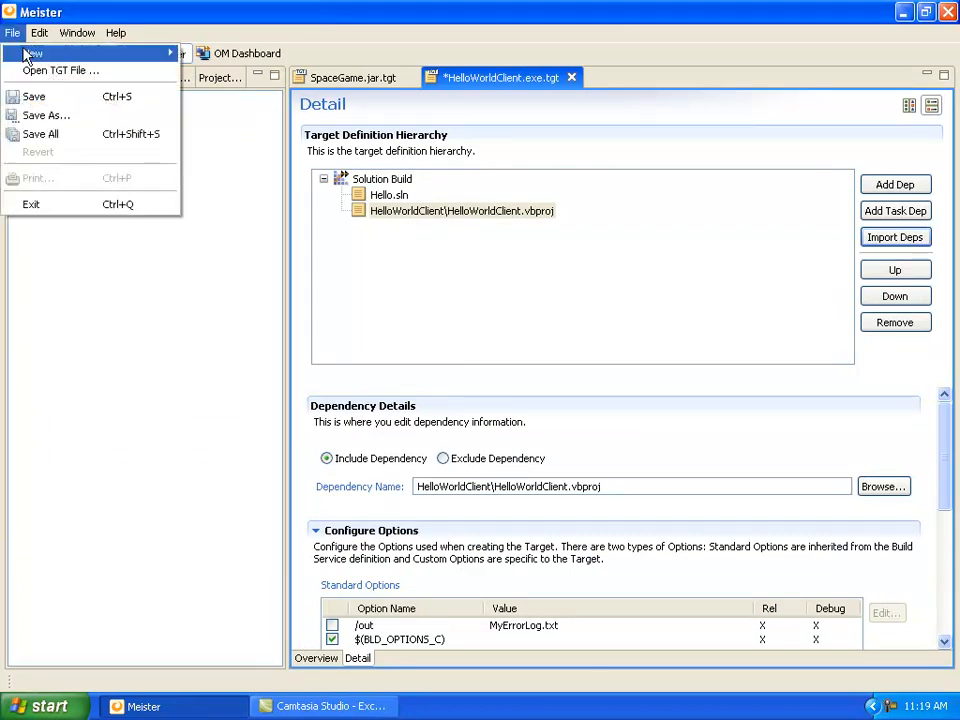
{"action": "left_click", "coordinate": [40, 115]}
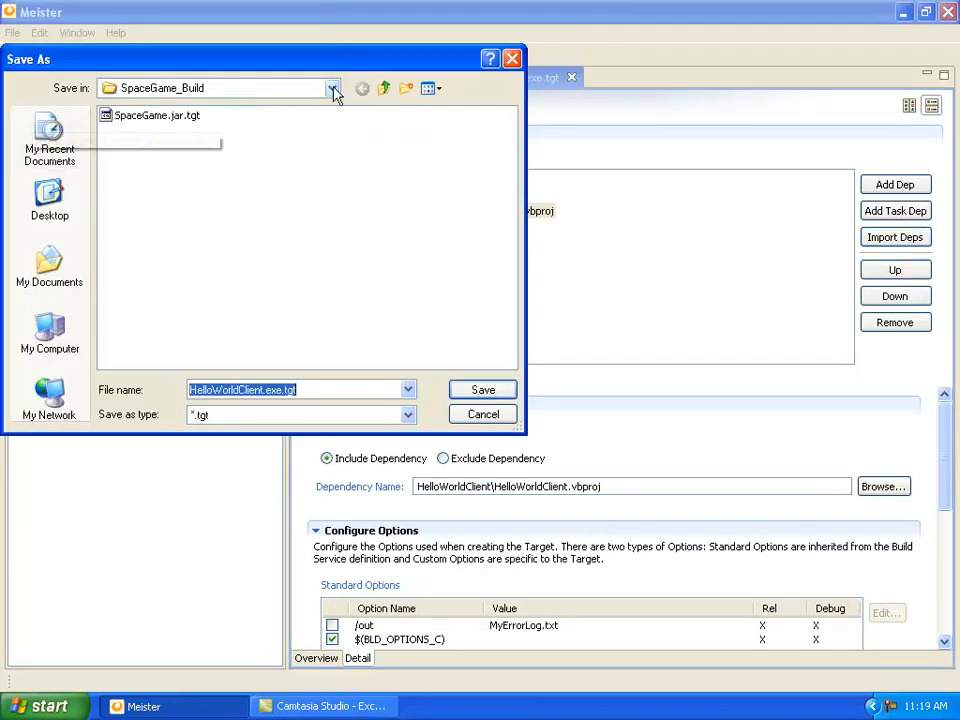
{"action": "left_click", "coordinate": [385, 89]}
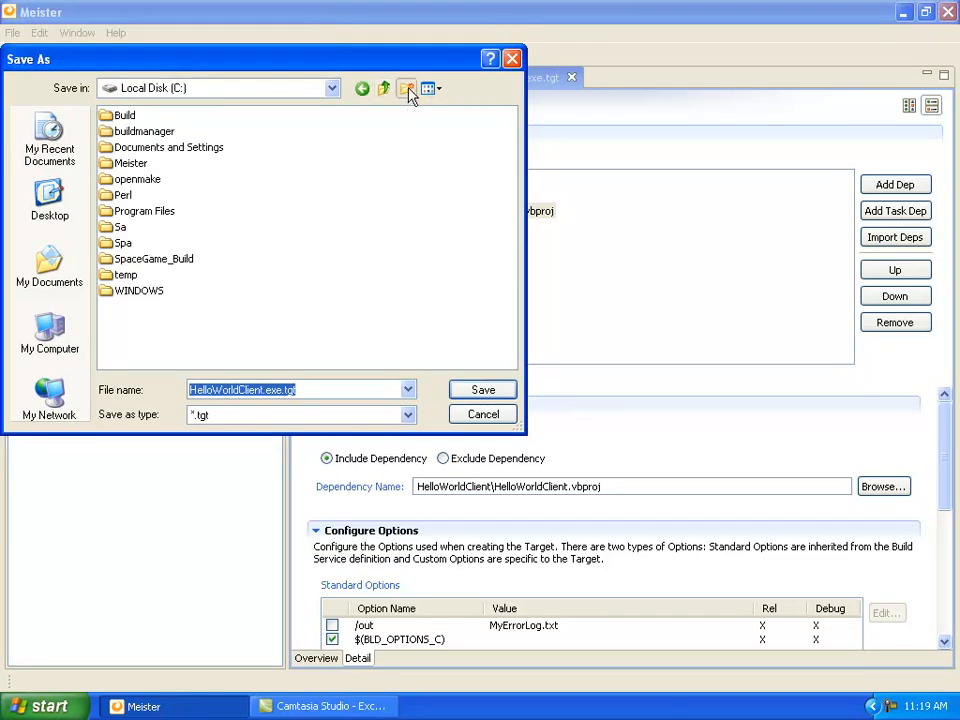
{"action": "left_click", "coordinate": [406, 89]}
{"action": "type", "text": "HelloWorld_Build"}
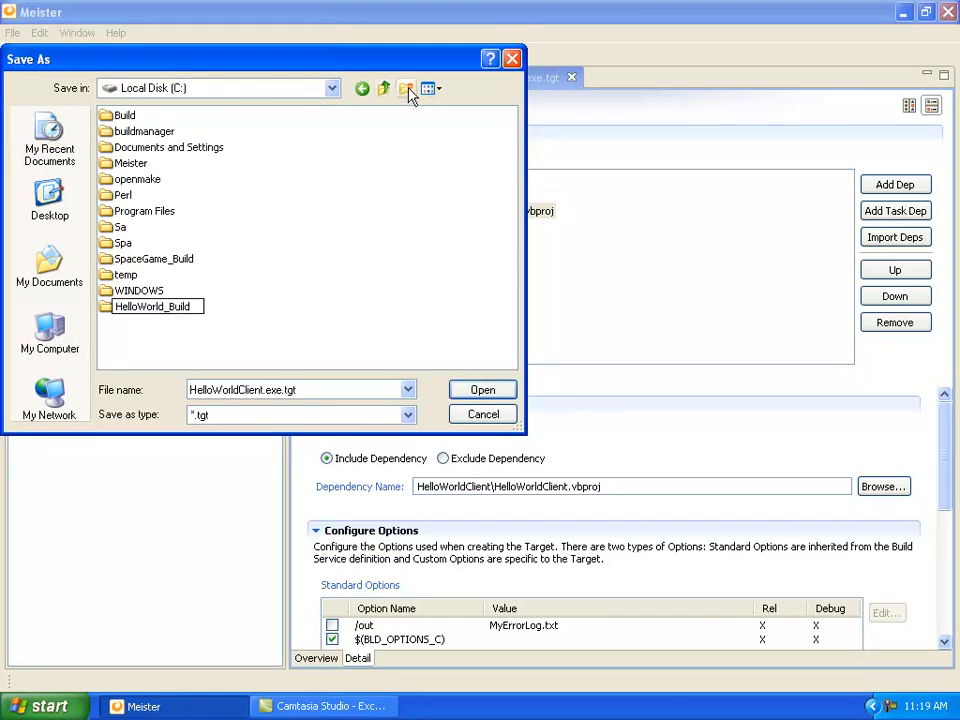
{"action": "key", "text": "Return"}
{"action": "double_click", "coordinate": [166, 307]}
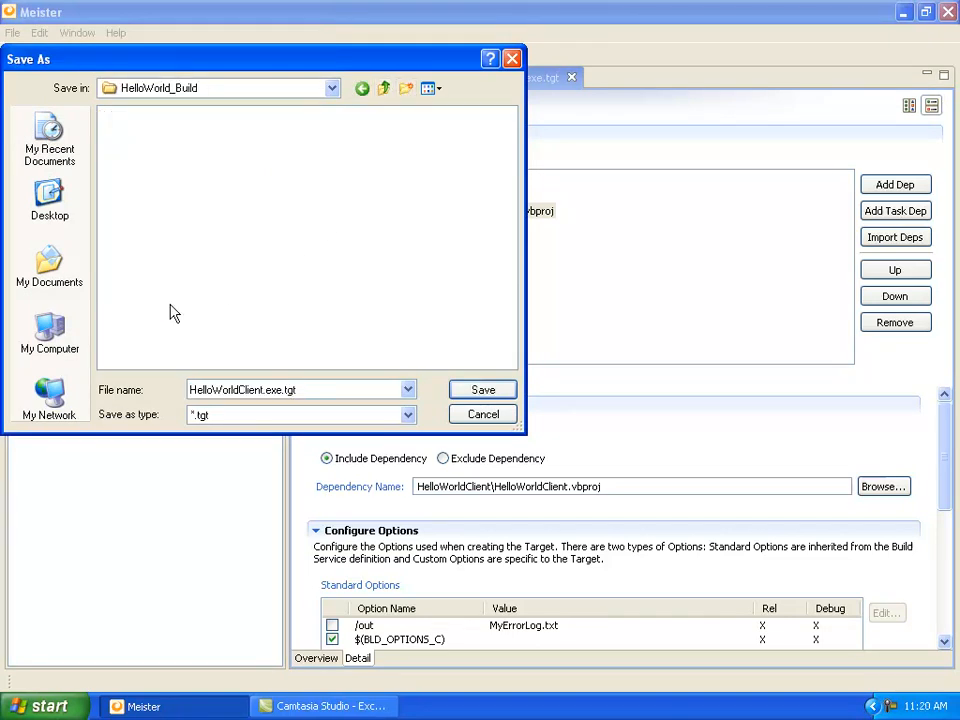
{"action": "left_click", "coordinate": [485, 390]}
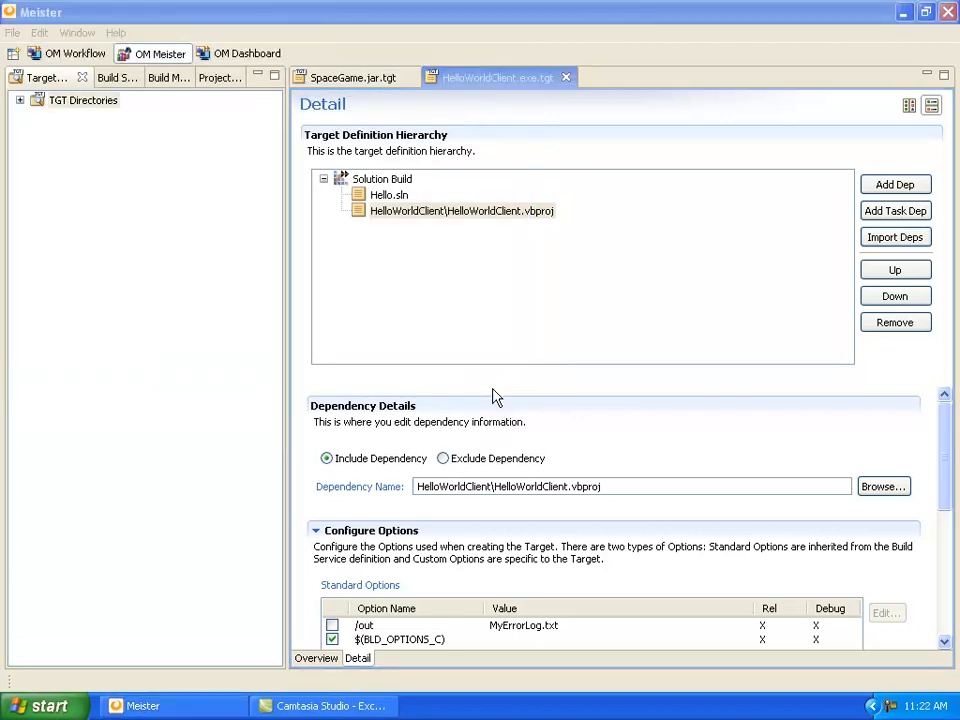
Step: Start another new target under TGT Directories for Windows with the Enterprise VS Devenv 2008 Solution Executable build service
{"action": "left_click", "coordinate": [98, 104]}
{"action": "right_click", "coordinate": [97, 103]}
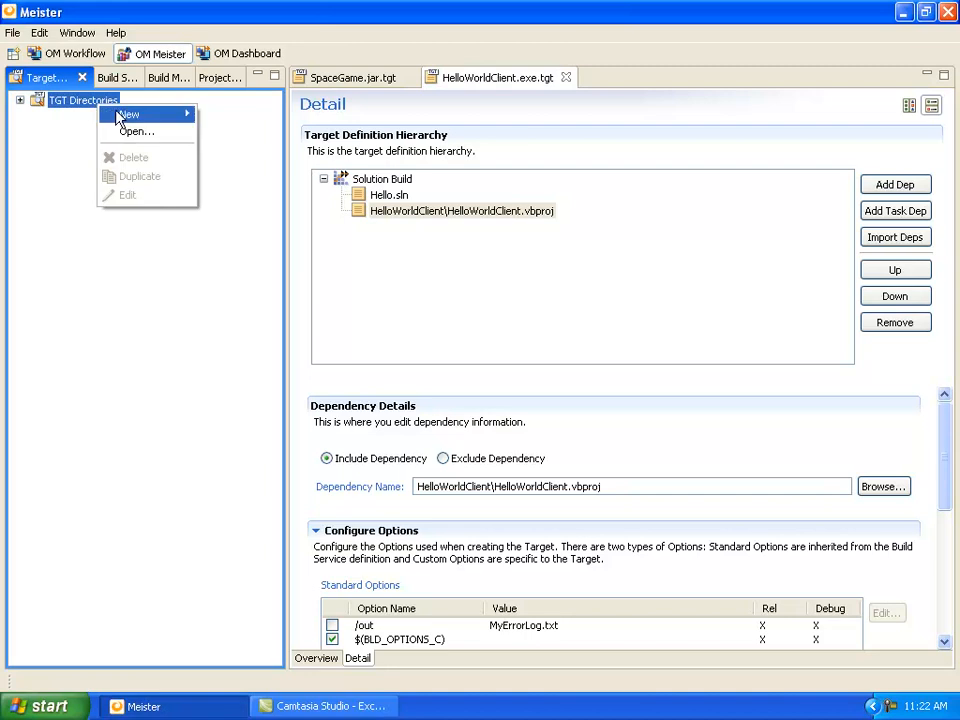
{"action": "mouse_move", "coordinate": [120, 118]}
{"action": "left_click", "coordinate": [214, 117]}
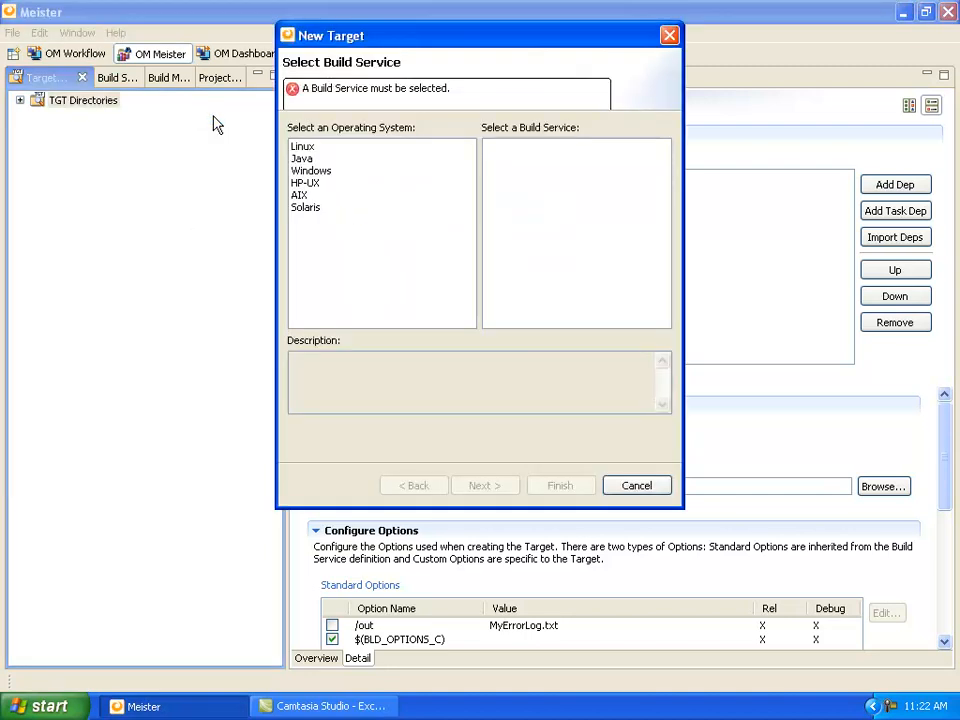
{"action": "left_click", "coordinate": [289, 174]}
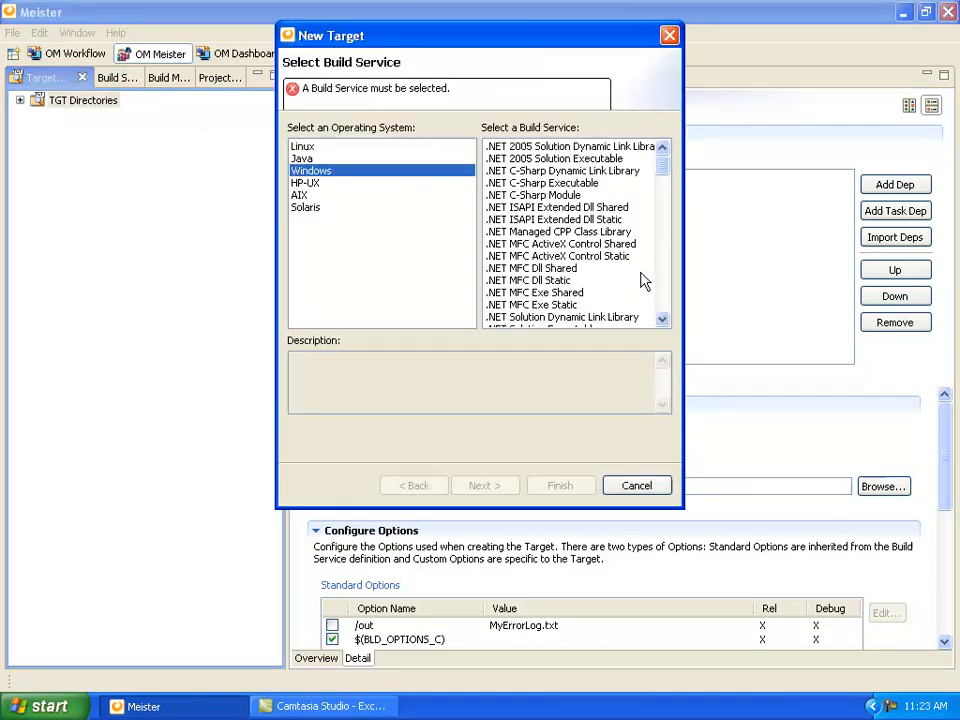
{"action": "scroll", "coordinate": [658, 283], "scroll_direction": "down", "scroll_amount": 1}
{"action": "scroll", "coordinate": [661, 288], "scroll_direction": "down", "scroll_amount": 8}
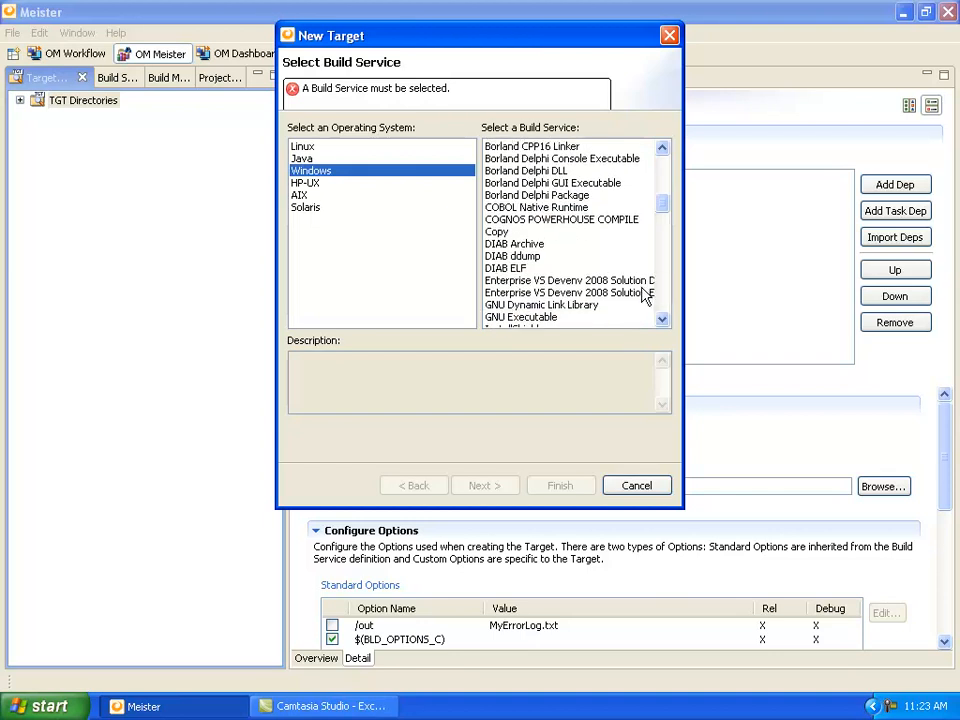
{"action": "left_click", "coordinate": [645, 292]}
{"action": "left_click", "coordinate": [510, 484]}
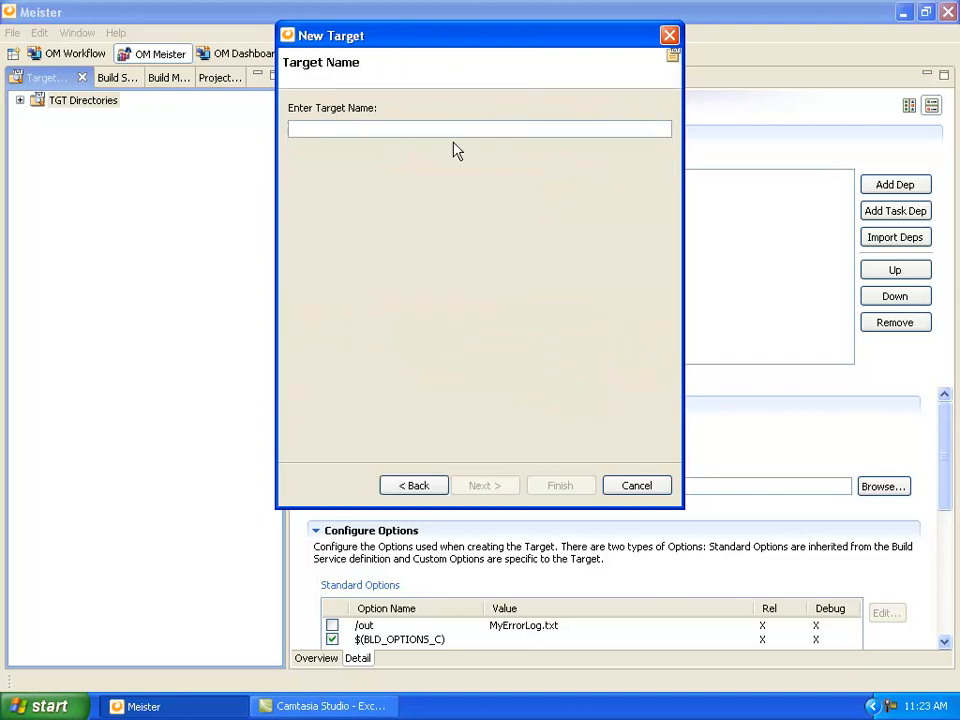
Step: Name the new target SmartClient.exe and finish creating it
{"action": "type", "text": "SmartClient"}
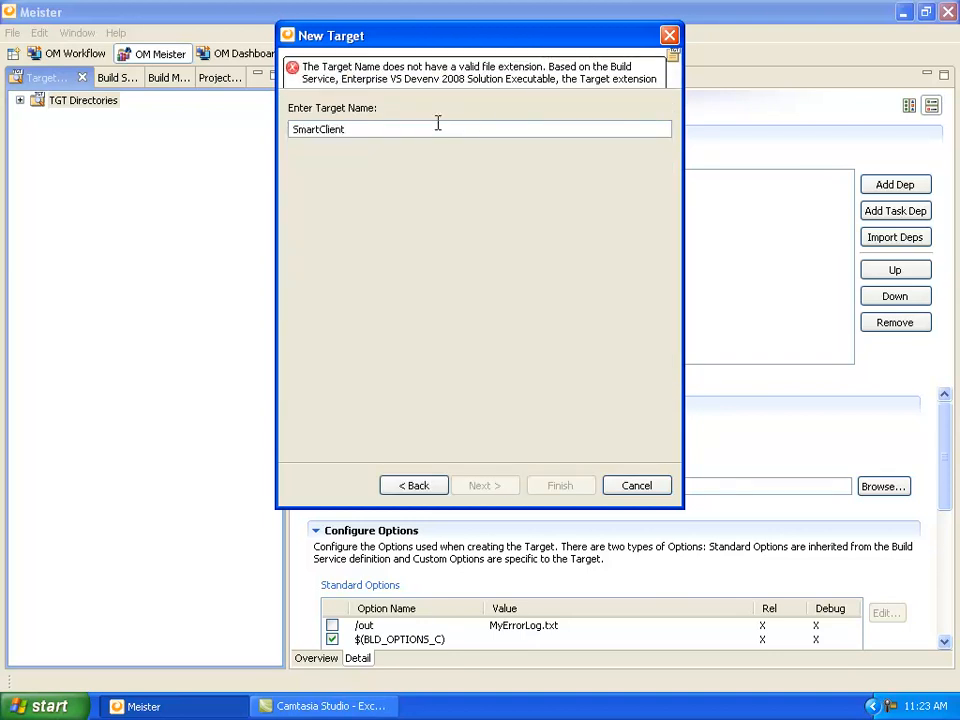
{"action": "type", "text": ".exe"}
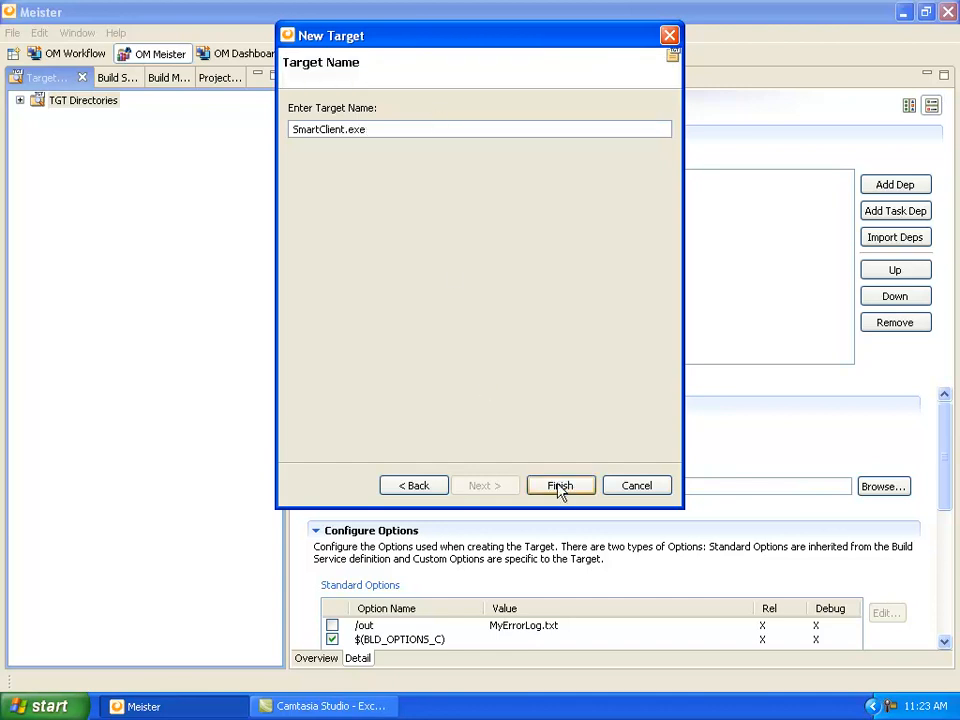
{"action": "left_click", "coordinate": [560, 485]}
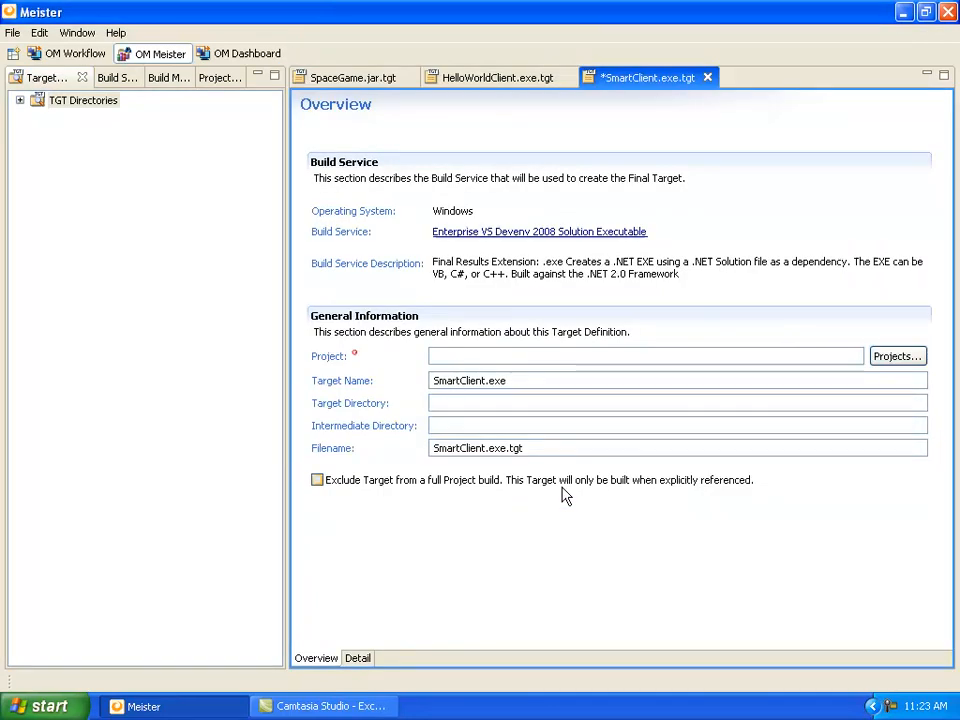
Step: Assign the SmartClient.exe target to the HELLOWORLD project and set its target directory to SmartClient\bin
{"action": "left_click", "coordinate": [897, 357]}
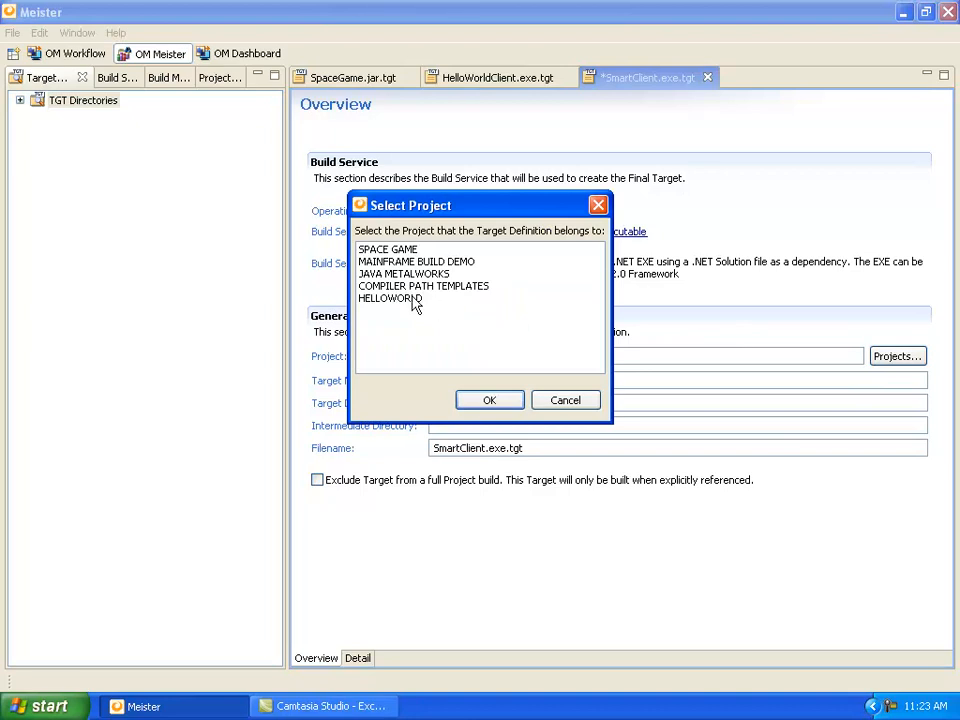
{"action": "left_click", "coordinate": [398, 298]}
{"action": "left_click", "coordinate": [489, 400]}
{"action": "left_click", "coordinate": [489, 403]}
{"action": "type", "text": "SmartClient\bin"}
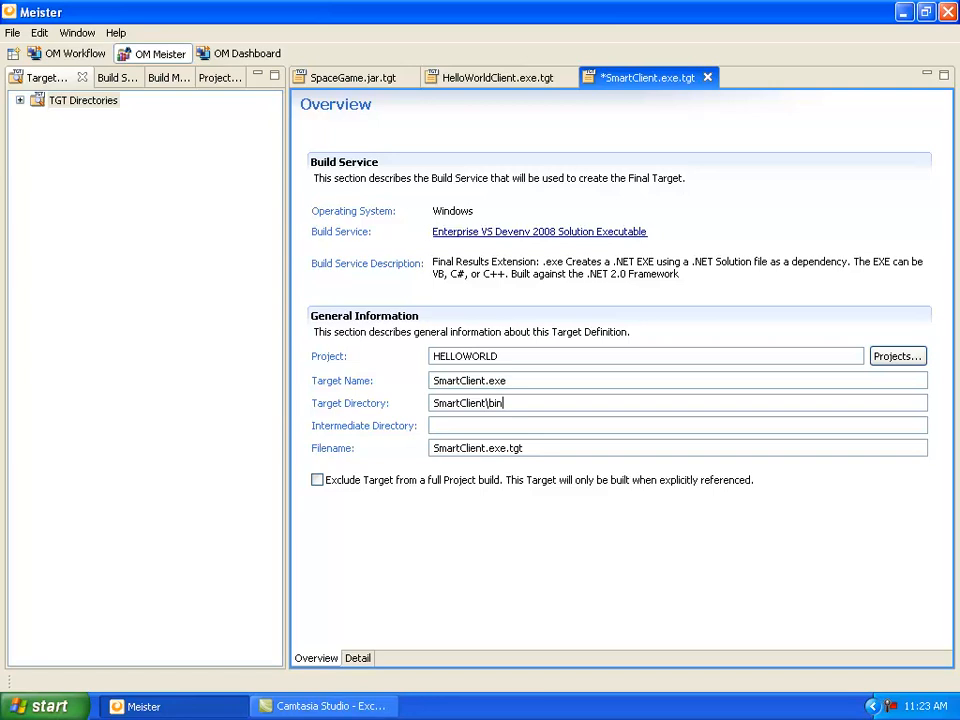
Step: Extend the SmartClient.exe target directory to SmartClient\bin\$(CFG)
{"action": "type", "text": "\\$(CFG)"}
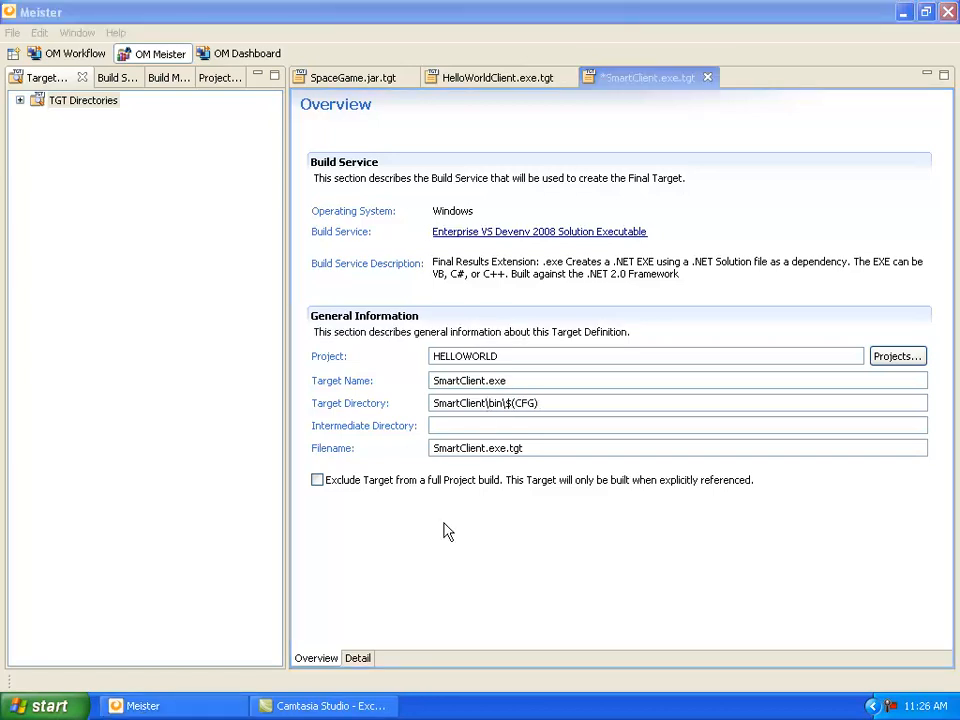
Step: Start importing dependencies for the Solution Build task from C:\openmake\Excursion_A-3\ref_dir\HelloWorld\prod
{"action": "left_click", "coordinate": [360, 660]}
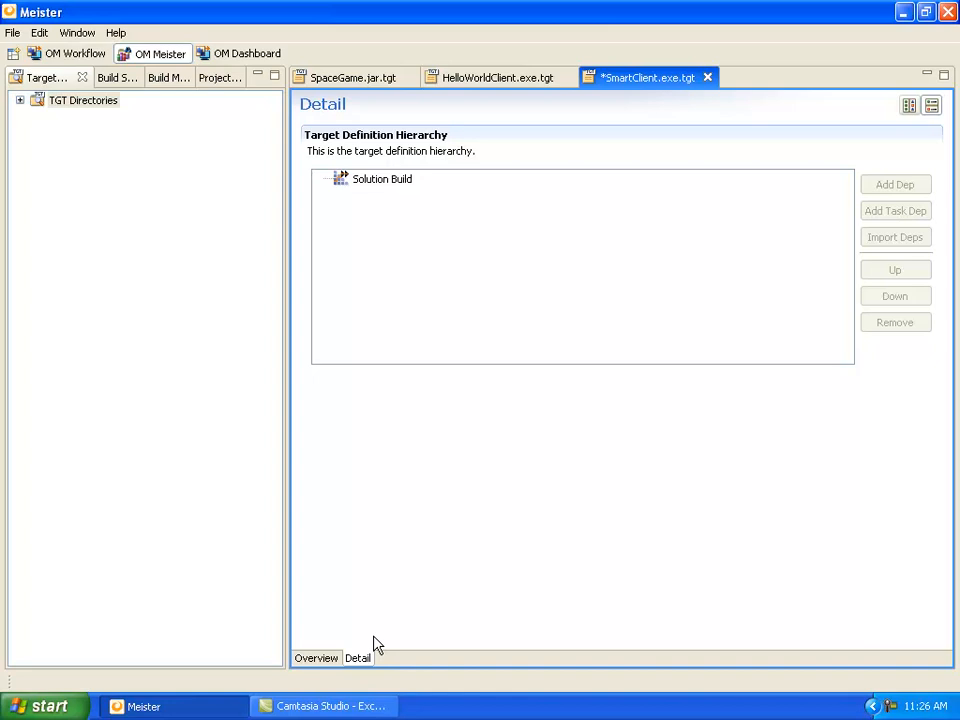
{"action": "left_click", "coordinate": [381, 186]}
{"action": "left_click", "coordinate": [906, 244]}
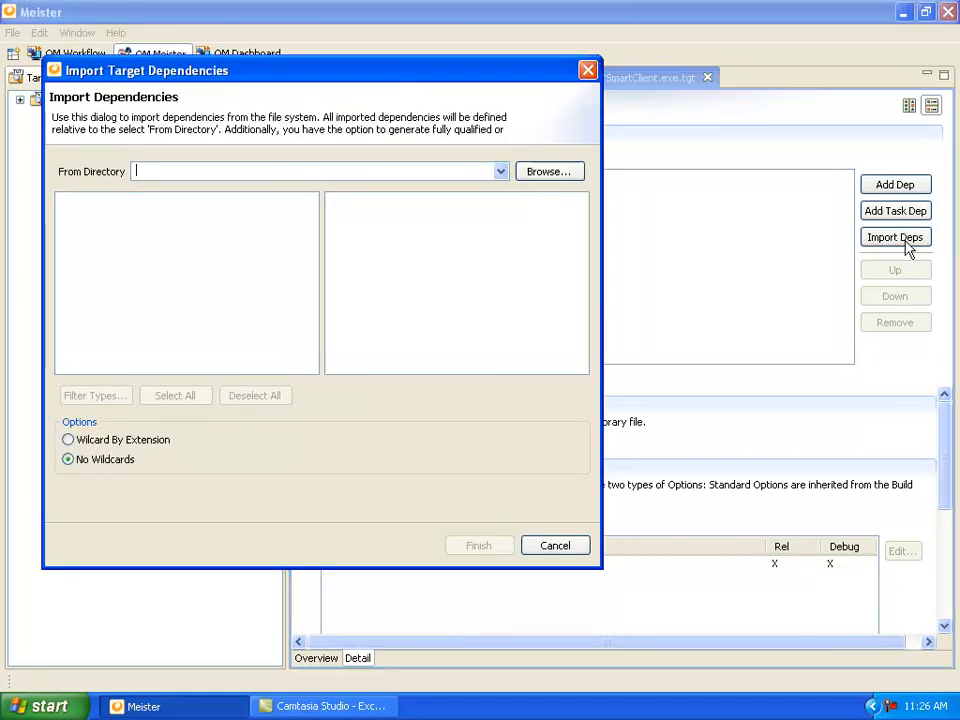
{"action": "left_click", "coordinate": [567, 178]}
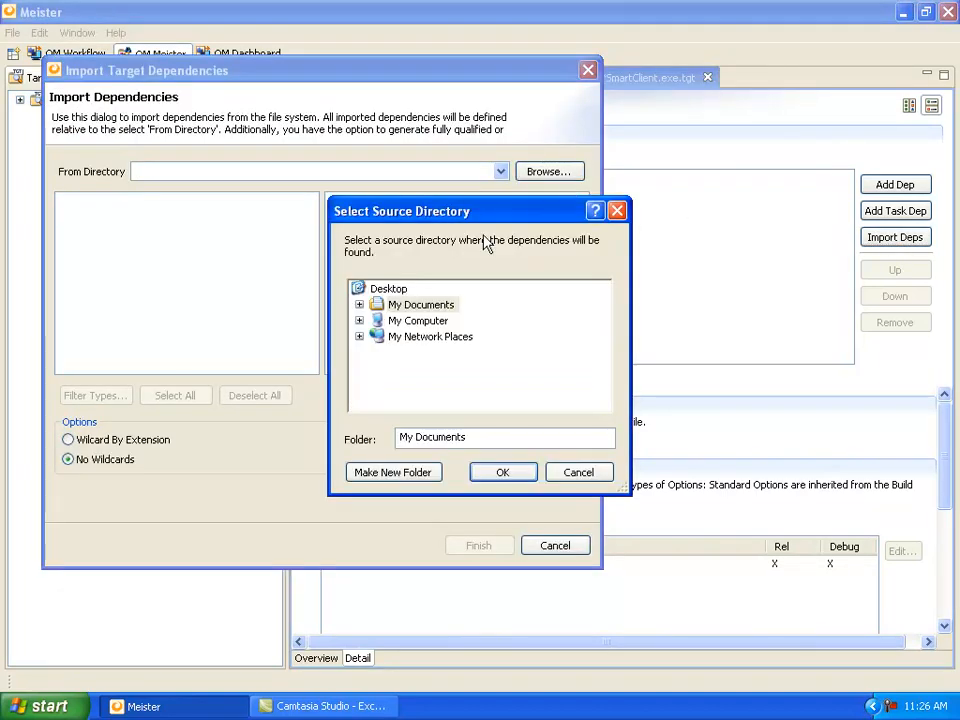
{"action": "left_click", "coordinate": [360, 320]}
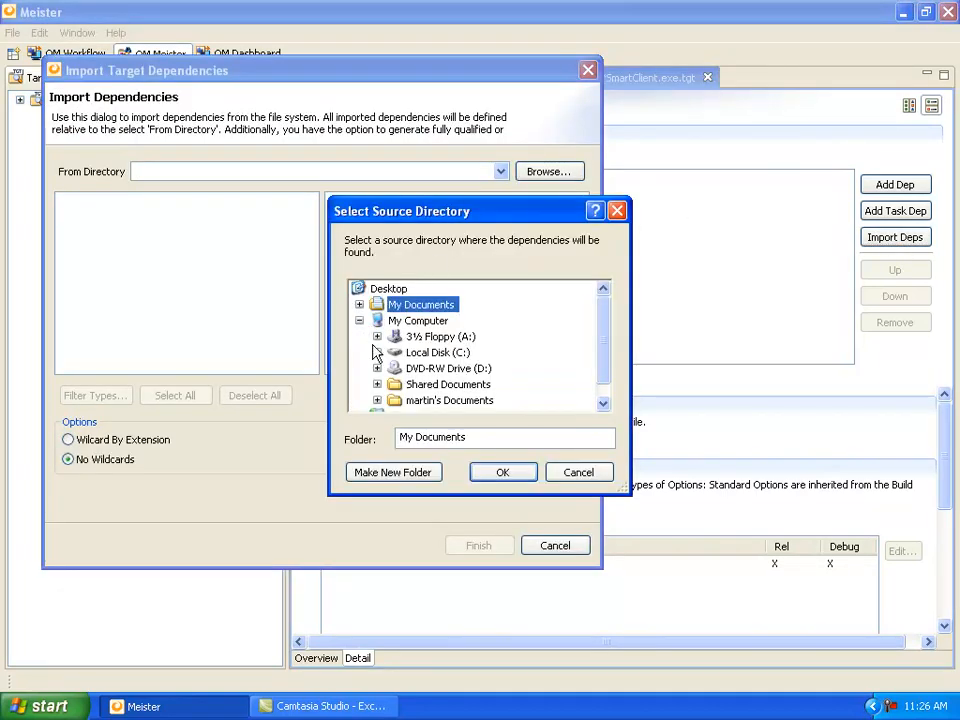
{"action": "left_click", "coordinate": [377, 352]}
{"action": "left_click", "coordinate": [396, 386]}
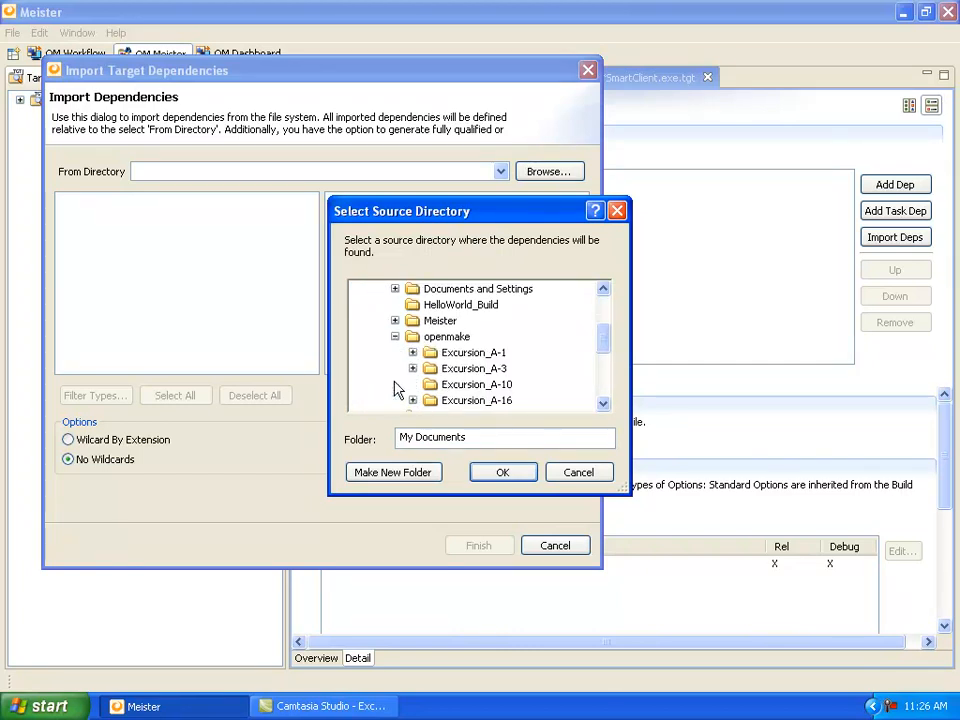
{"action": "left_click", "coordinate": [415, 372]}
{"action": "left_click", "coordinate": [448, 368]}
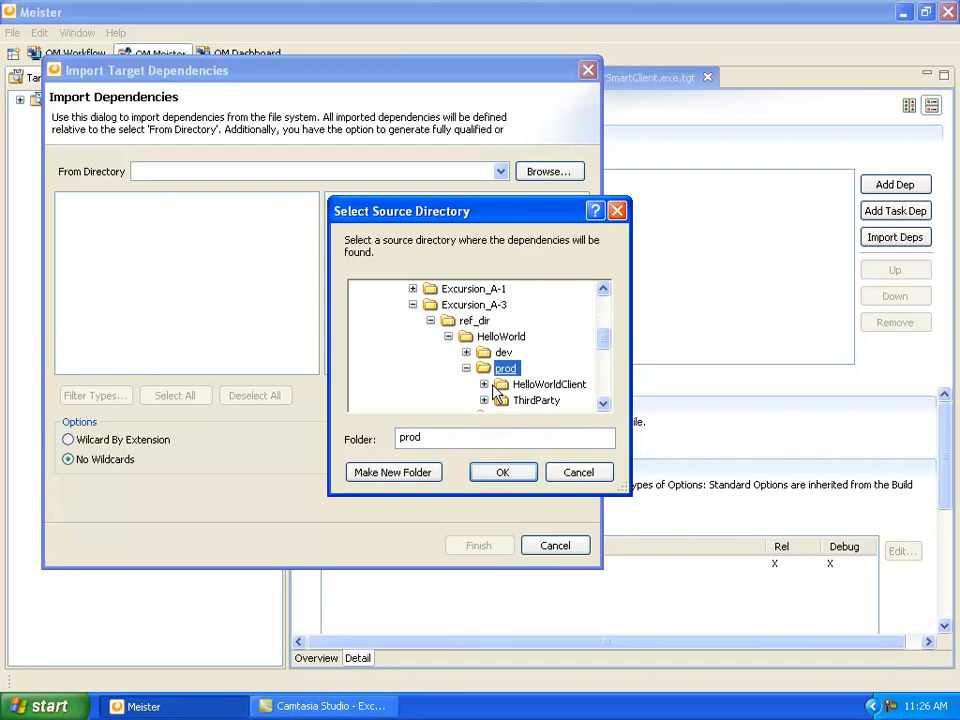
{"action": "left_click", "coordinate": [505, 473]}
Step: Include the prod folder, filter its files to the .sln extension and finish importing the dependency without wildcards
{"action": "left_click", "coordinate": [84, 202]}
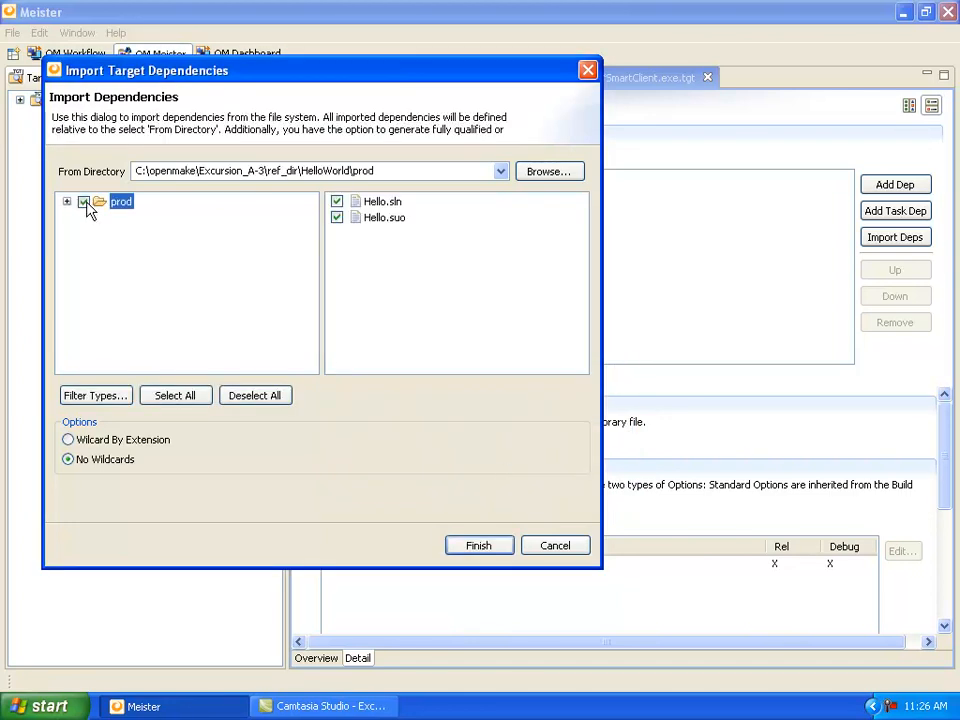
{"action": "left_click", "coordinate": [67, 201]}
{"action": "left_click", "coordinate": [96, 396]}
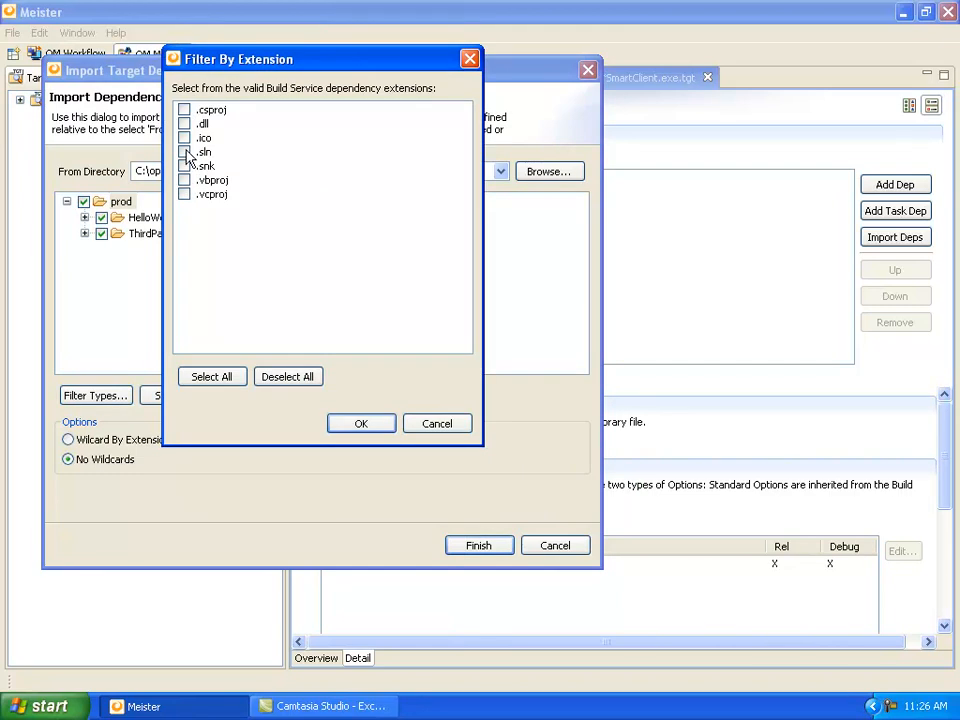
{"action": "left_click", "coordinate": [360, 422]}
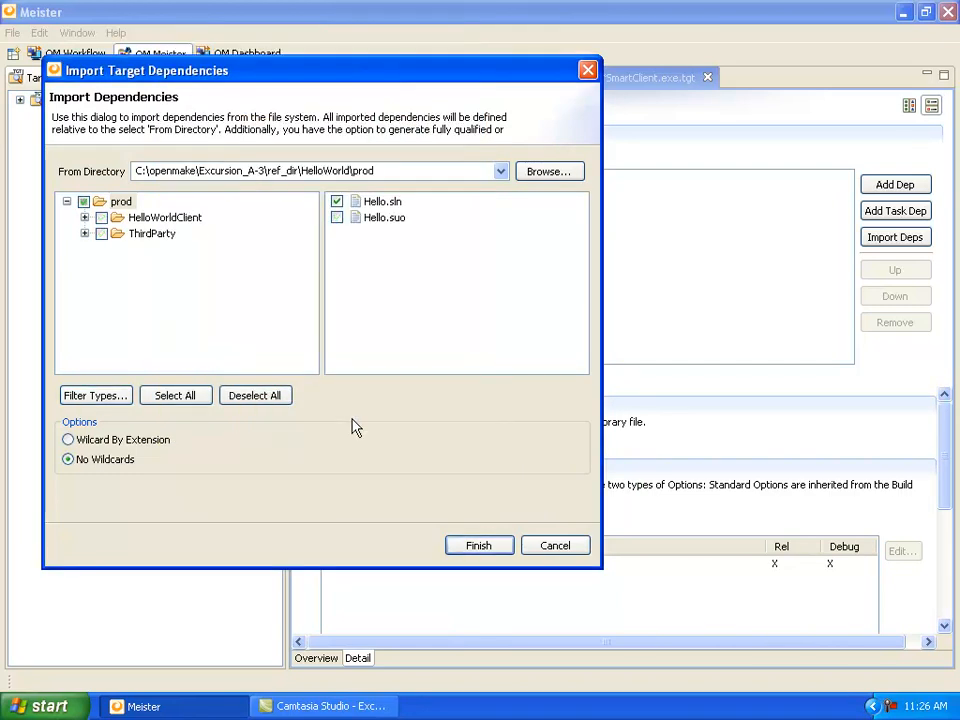
{"action": "left_click", "coordinate": [480, 545]}
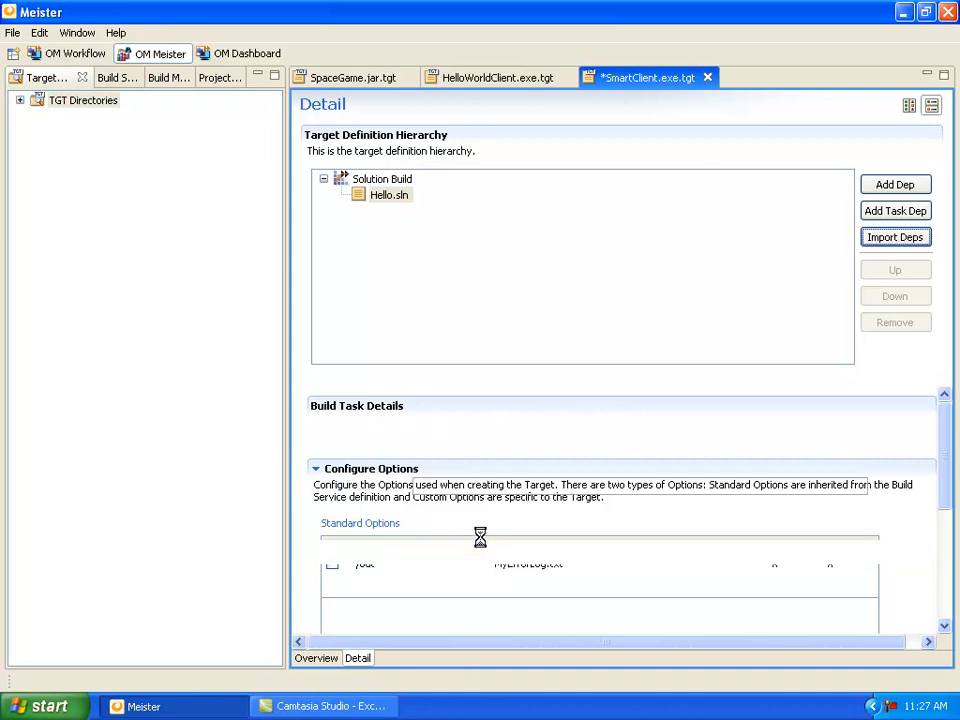
Step: Start another dependency import with C:\openmake\Excursion_A-3\ref_dir\HelloWorld\dev as the source directory
{"action": "left_click", "coordinate": [886, 241]}
{"action": "left_click", "coordinate": [522, 145]}
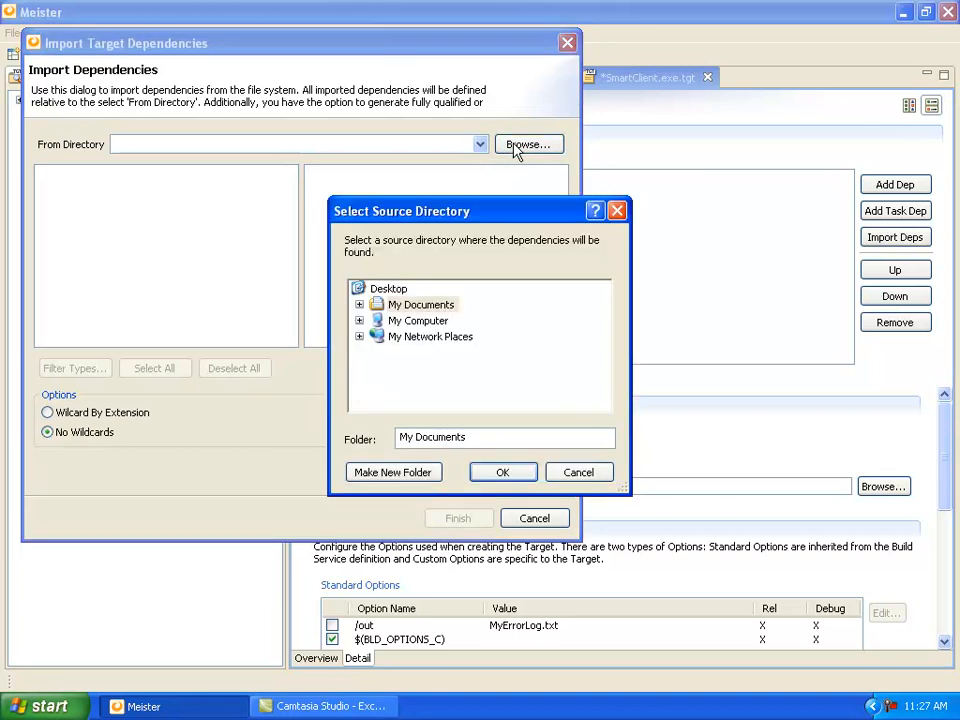
{"action": "left_click", "coordinate": [359, 320]}
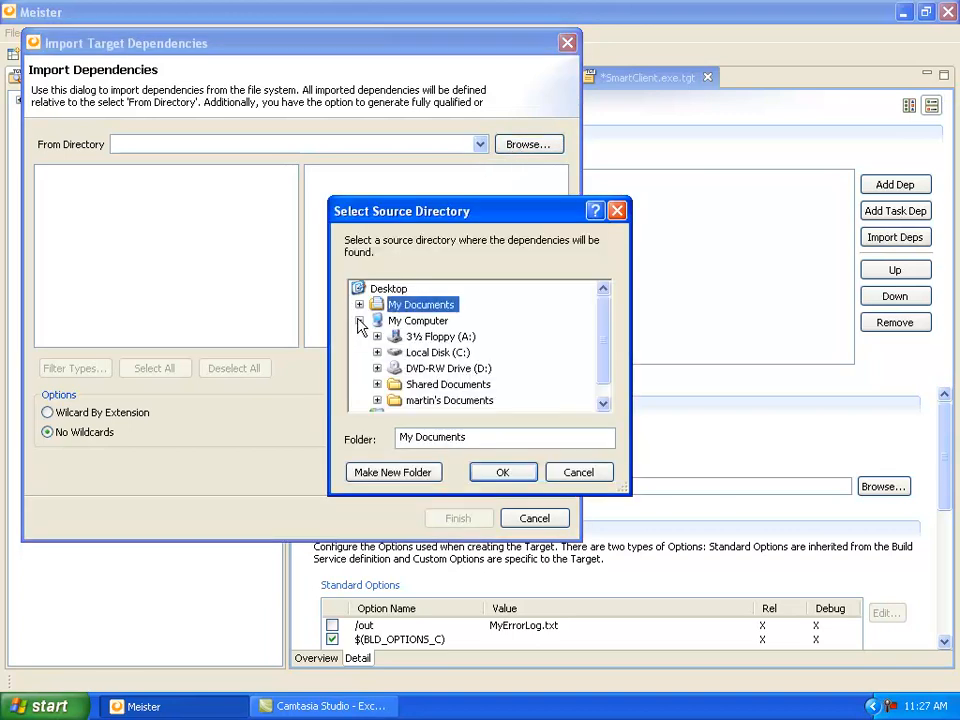
{"action": "left_click", "coordinate": [376, 353]}
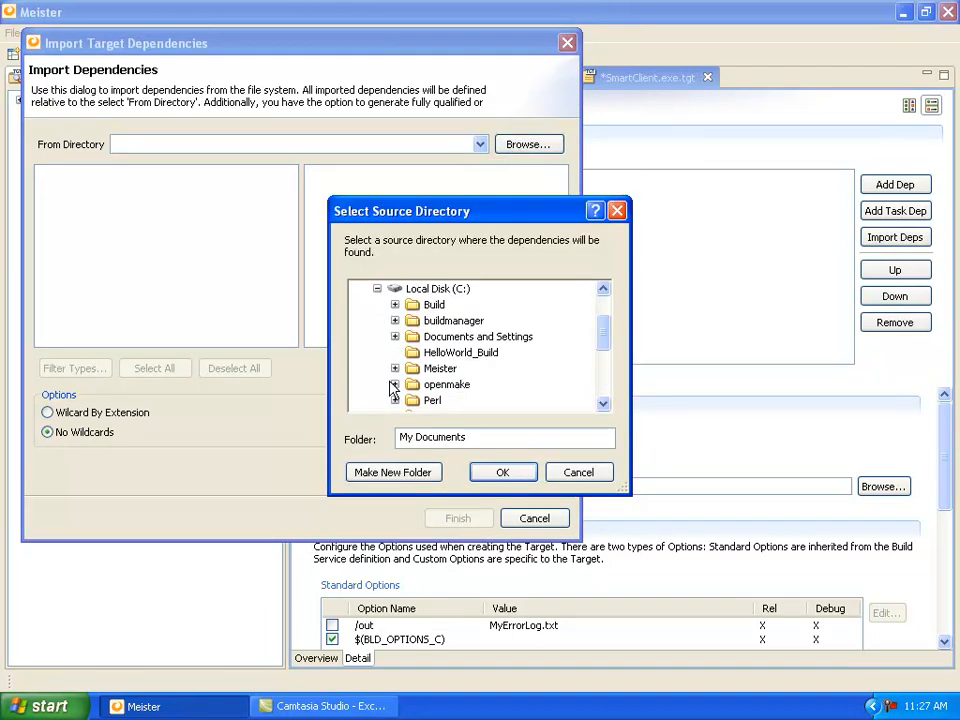
{"action": "left_click", "coordinate": [395, 384]}
{"action": "left_click", "coordinate": [412, 368]}
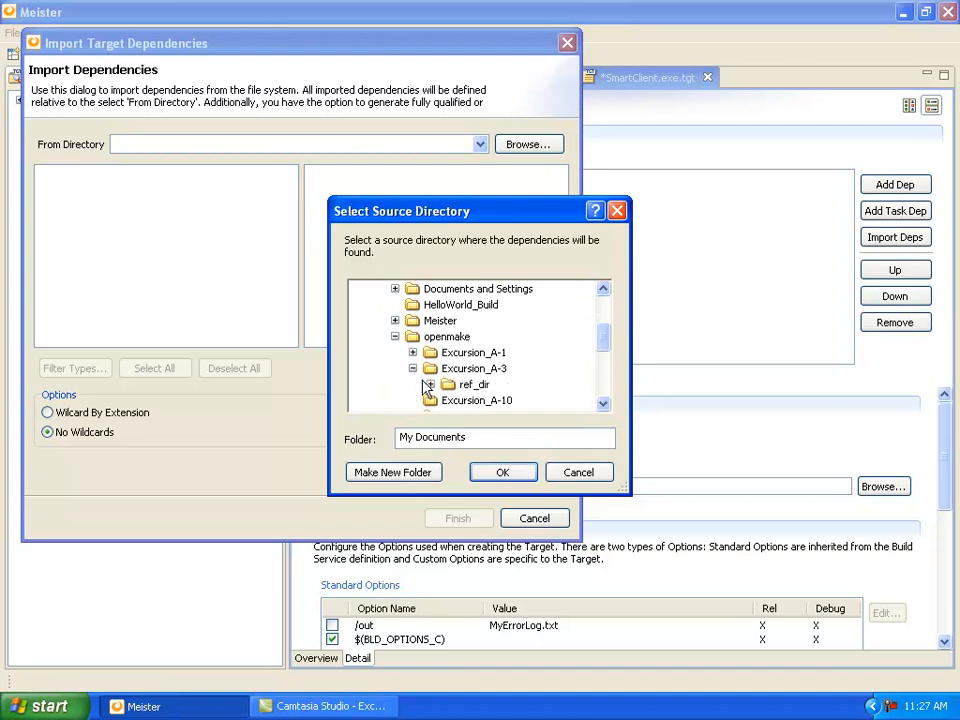
{"action": "left_click", "coordinate": [431, 385]}
{"action": "left_click", "coordinate": [449, 369]}
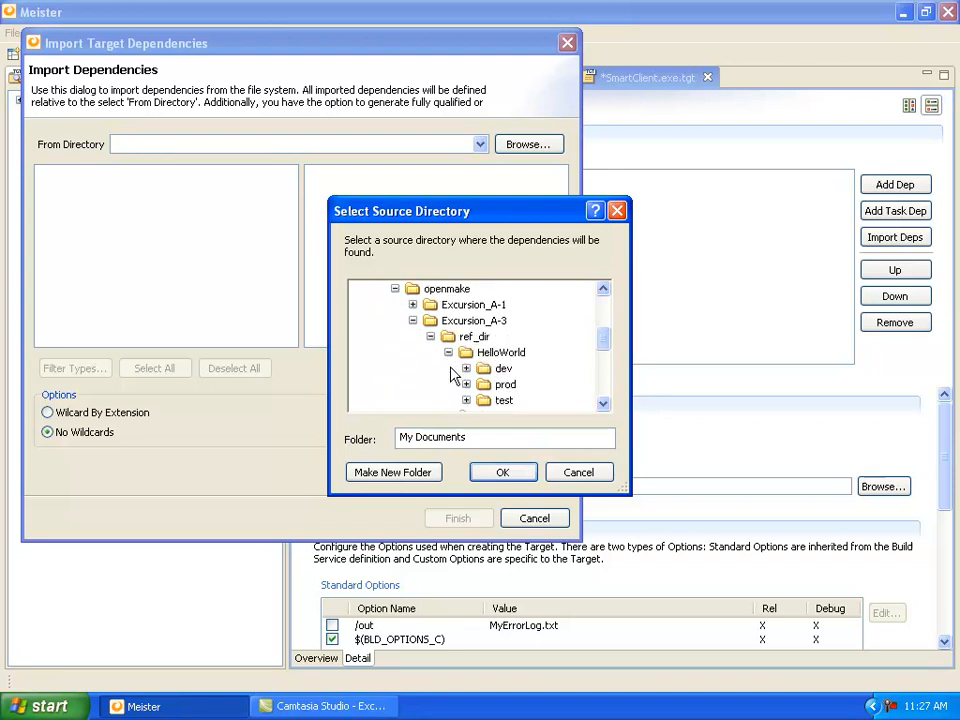
{"action": "double_click", "coordinate": [500, 368]}
{"action": "left_click", "coordinate": [500, 470]}
Step: Include the dev folder, filter its files to the .csproj extension and finish importing the dependency
{"action": "left_click", "coordinate": [63, 175]}
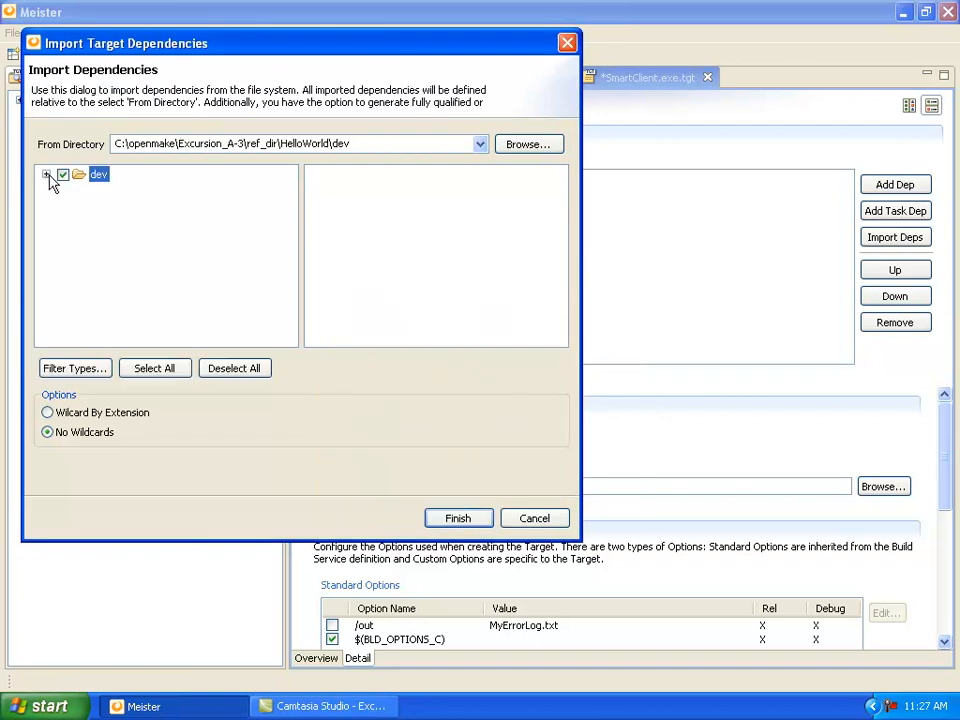
{"action": "left_click", "coordinate": [46, 175]}
{"action": "left_click", "coordinate": [72, 368]}
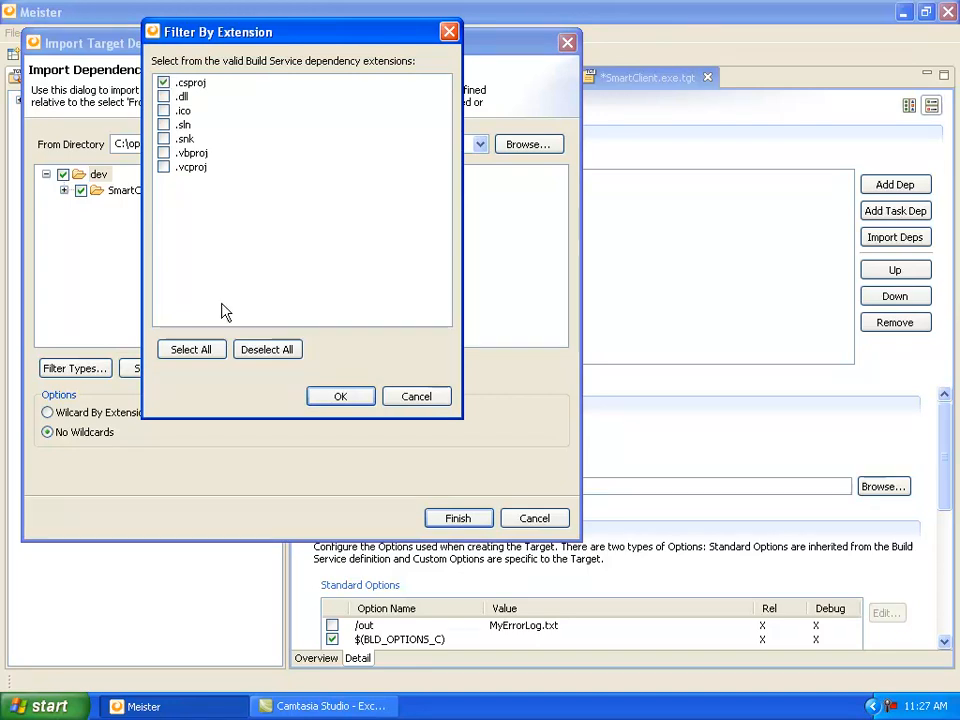
{"action": "left_click", "coordinate": [336, 396]}
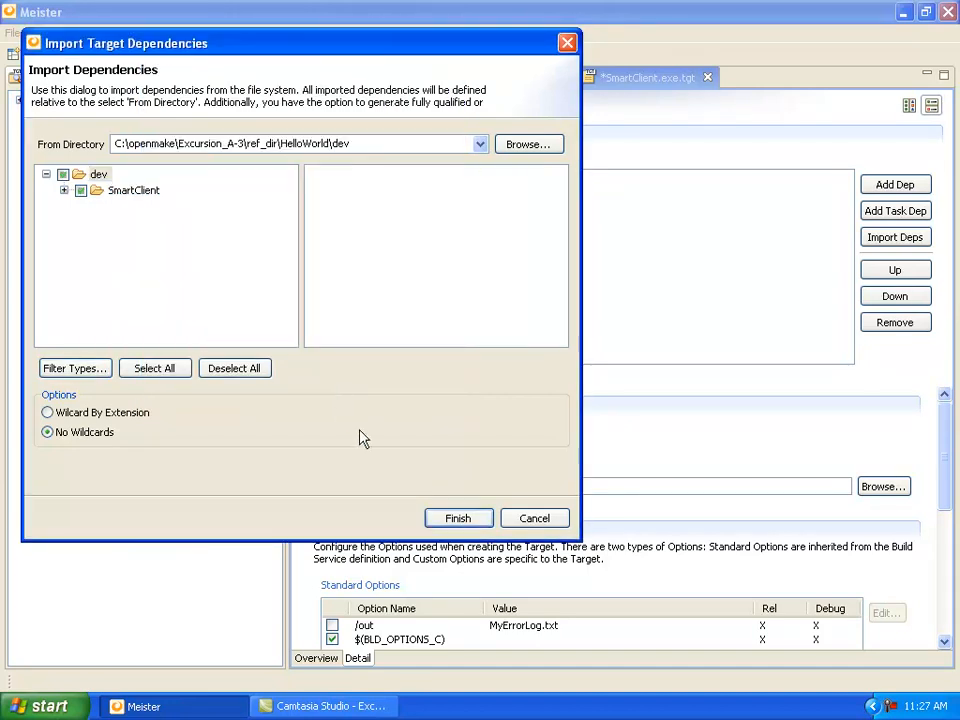
{"action": "left_click", "coordinate": [444, 522]}
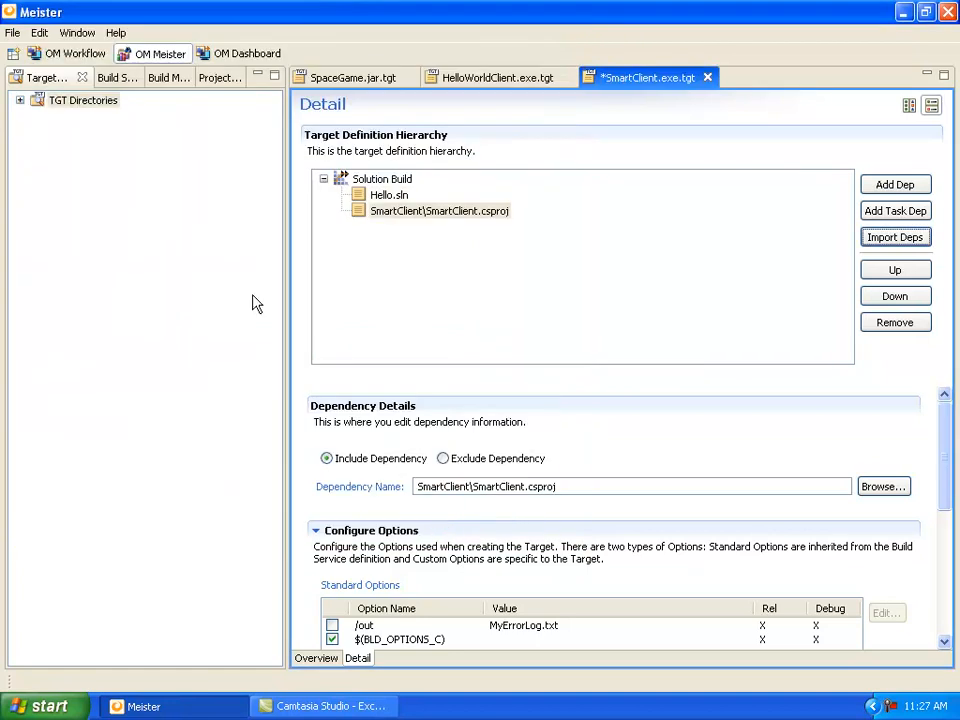
Step: Save the target definition as SmartClient.exe.tgt in the HelloWorld_Build folder
{"action": "left_click", "coordinate": [13, 33]}
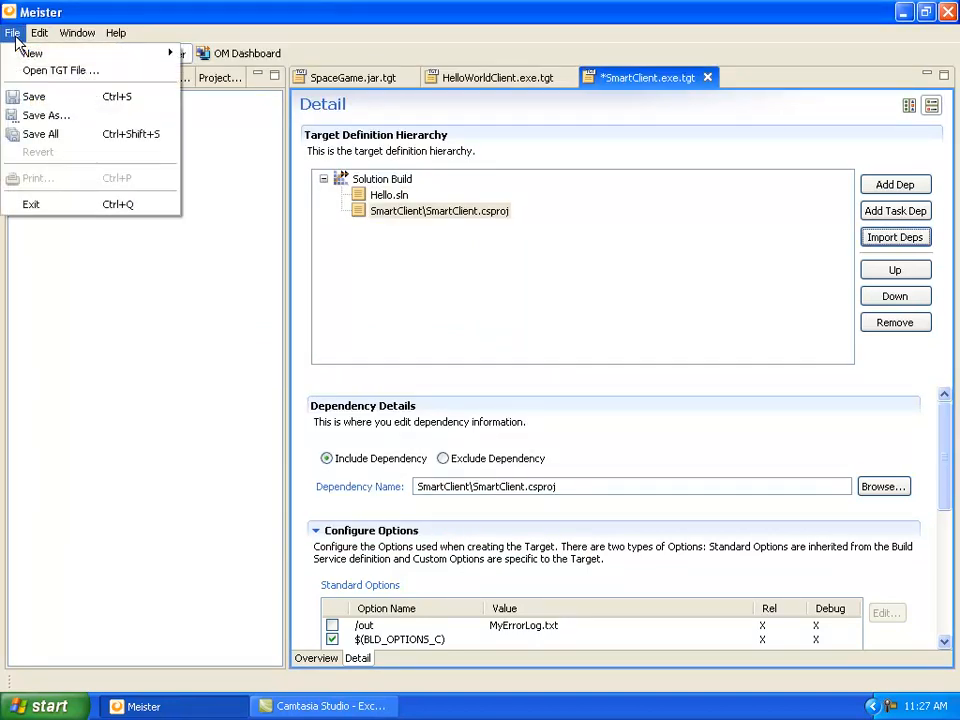
{"action": "left_click", "coordinate": [30, 115]}
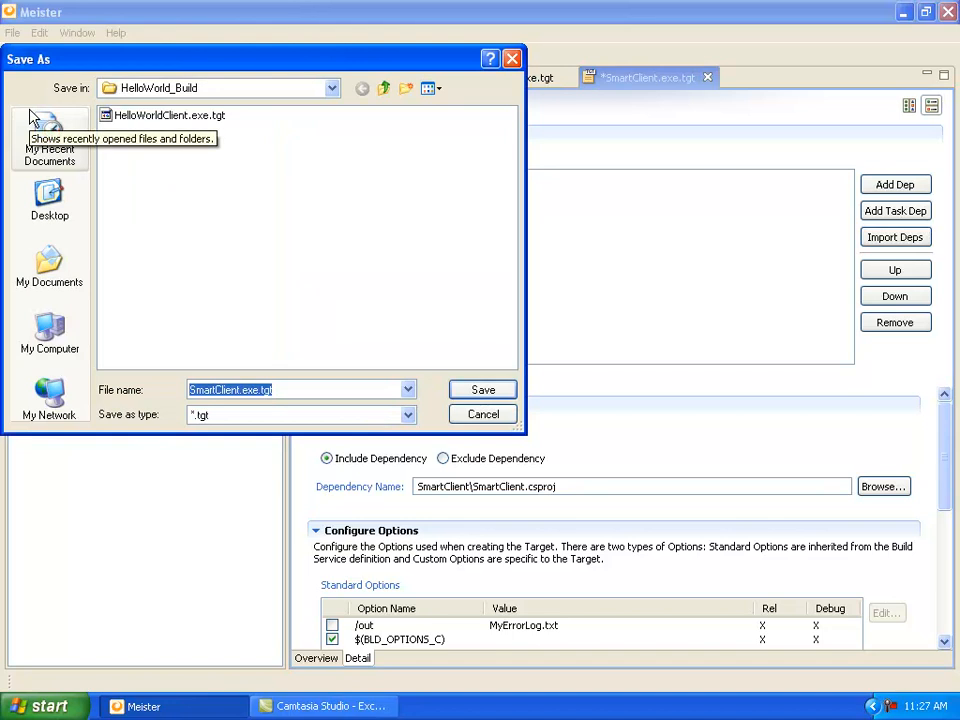
{"action": "left_click", "coordinate": [483, 391]}
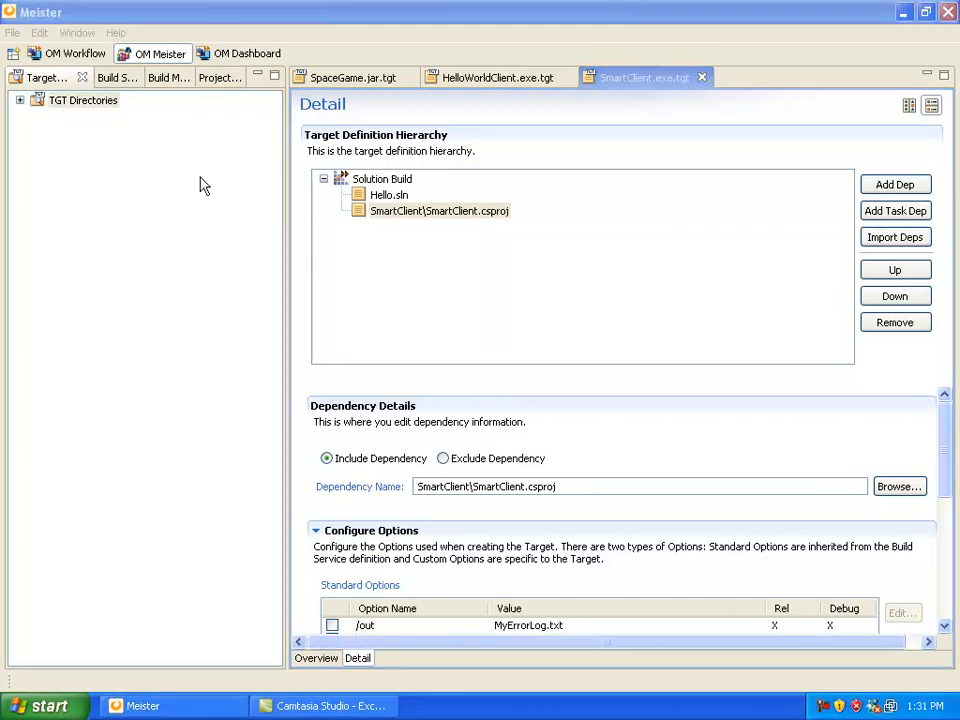
Step: Start a new target under TGT Directories for Windows with the Enterprise VS Devenv 2008 Solution Dynamic Link Library build service
{"action": "left_click", "coordinate": [92, 104]}
{"action": "right_click", "coordinate": [92, 104]}
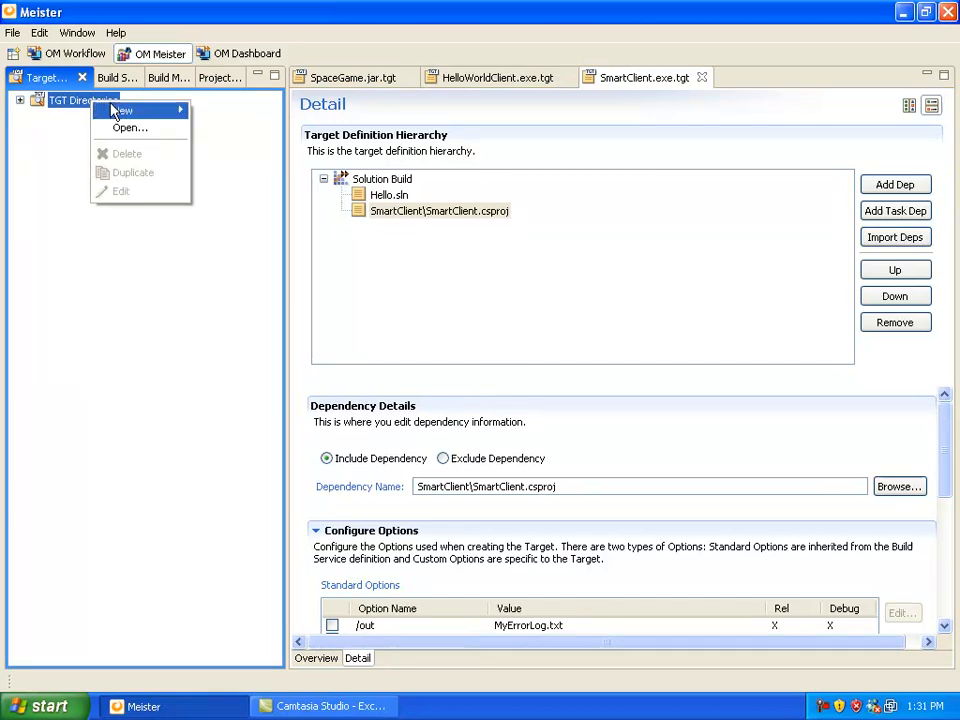
{"action": "mouse_move", "coordinate": [113, 110]}
{"action": "left_click", "coordinate": [213, 111]}
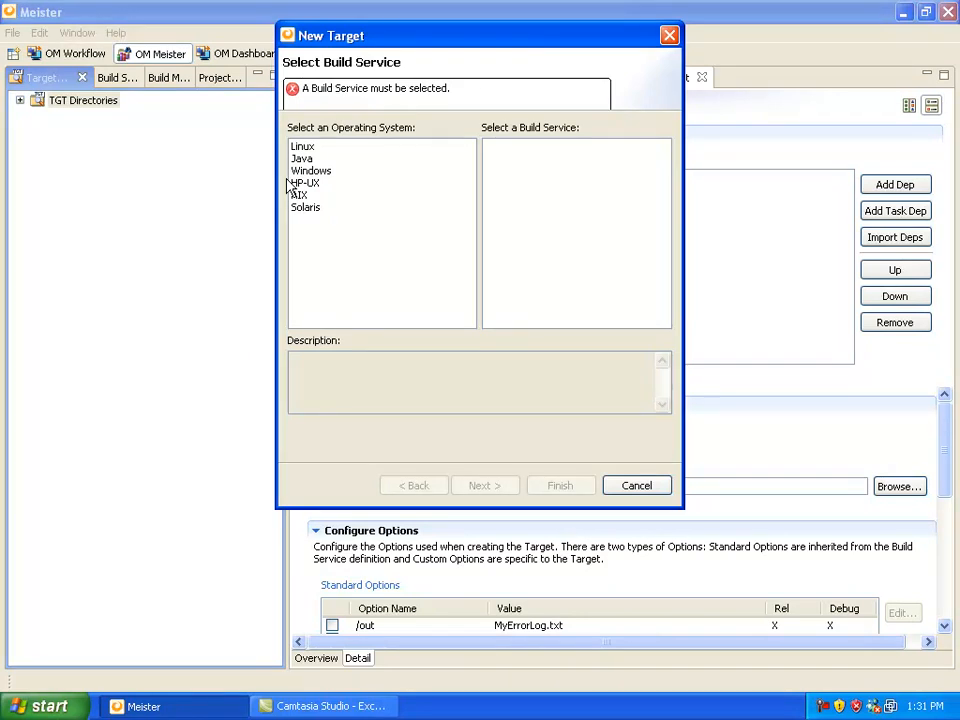
{"action": "left_click", "coordinate": [310, 172]}
{"action": "scroll", "coordinate": [650, 287], "scroll_direction": "down", "scroll_amount": 10}
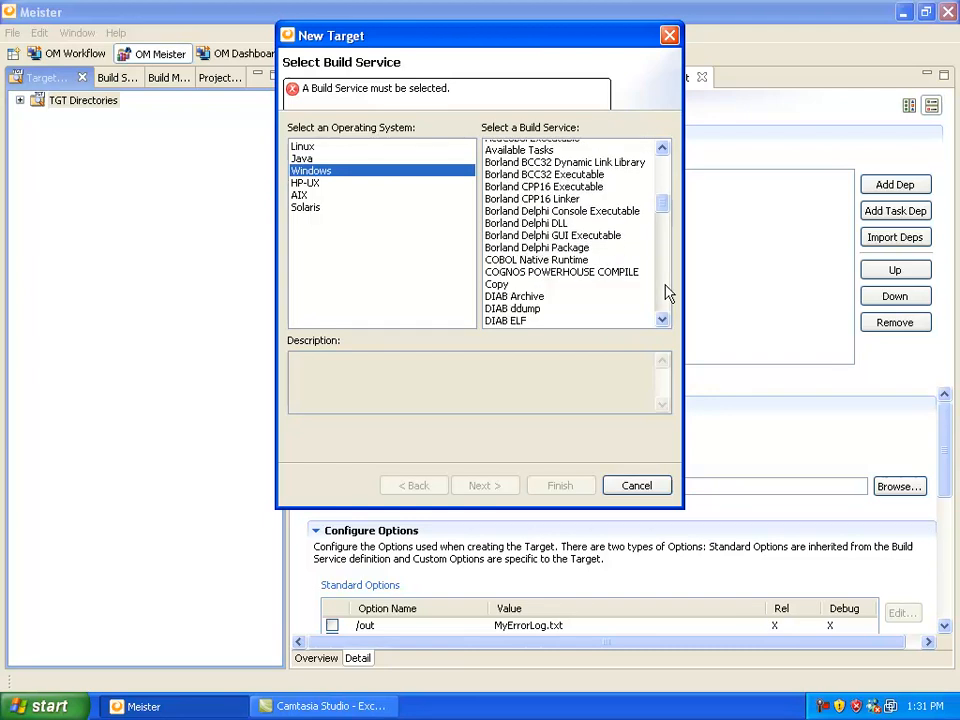
{"action": "left_click", "coordinate": [640, 282]}
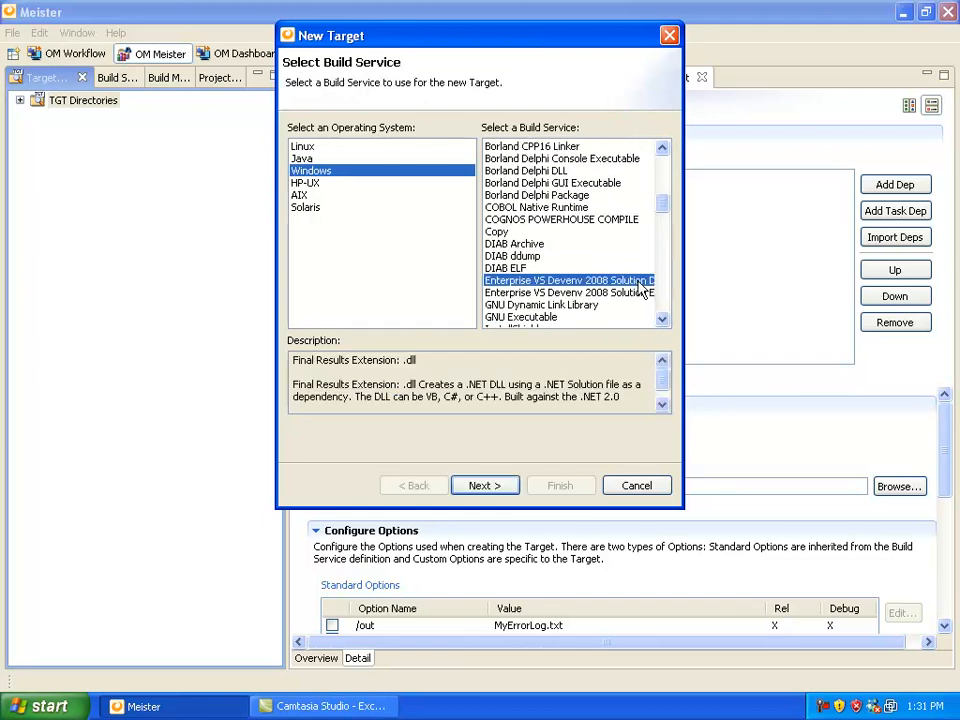
{"action": "left_click", "coordinate": [500, 492]}
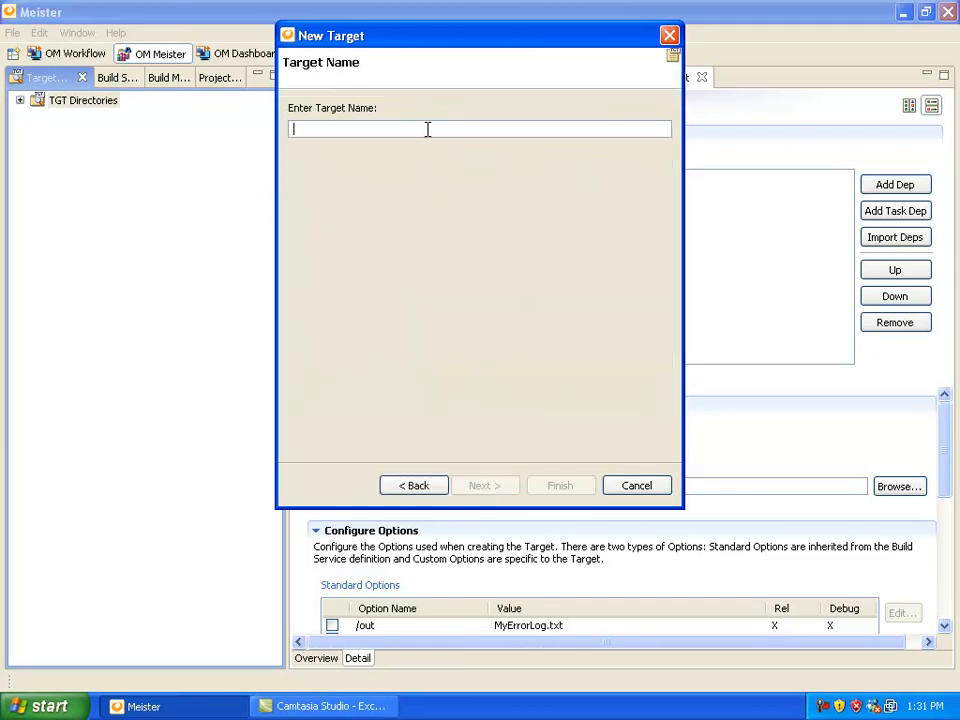
Step: Name the new target HelloWorldWebClient.dll and finish creating it
{"action": "type", "text": "HelloWorldWebClient"}
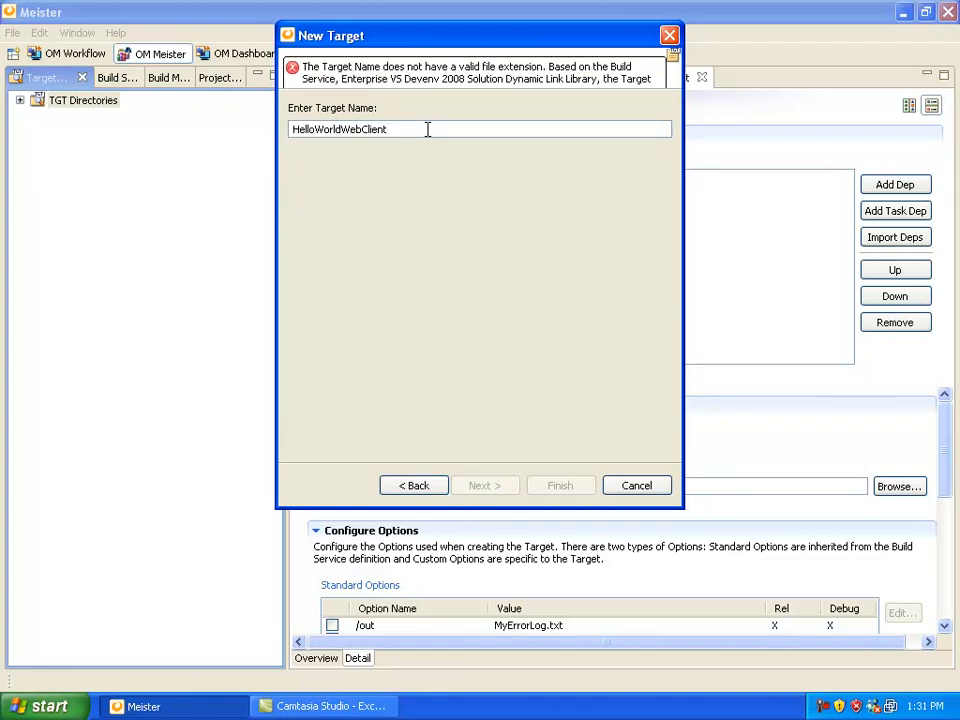
{"action": "type", "text": ".dll"}
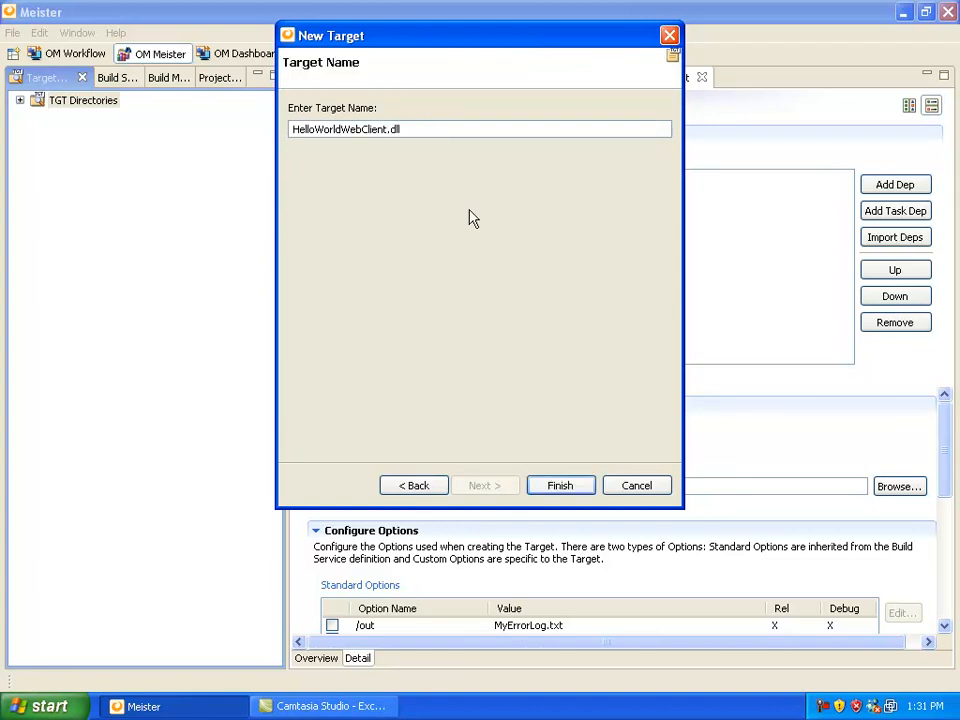
{"action": "left_click", "coordinate": [553, 486]}
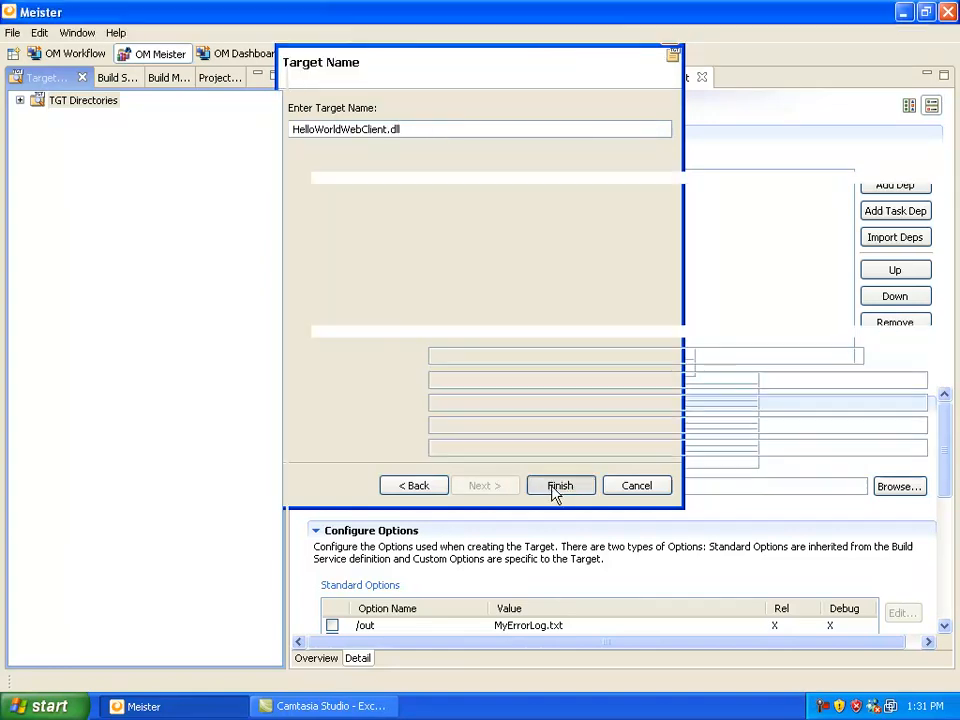
Step: Assign the HelloWorldWebClient.dll target to the HELLOWORLD project and set its target directory to HelloWorldWebClient\bin
{"action": "left_click", "coordinate": [889, 360]}
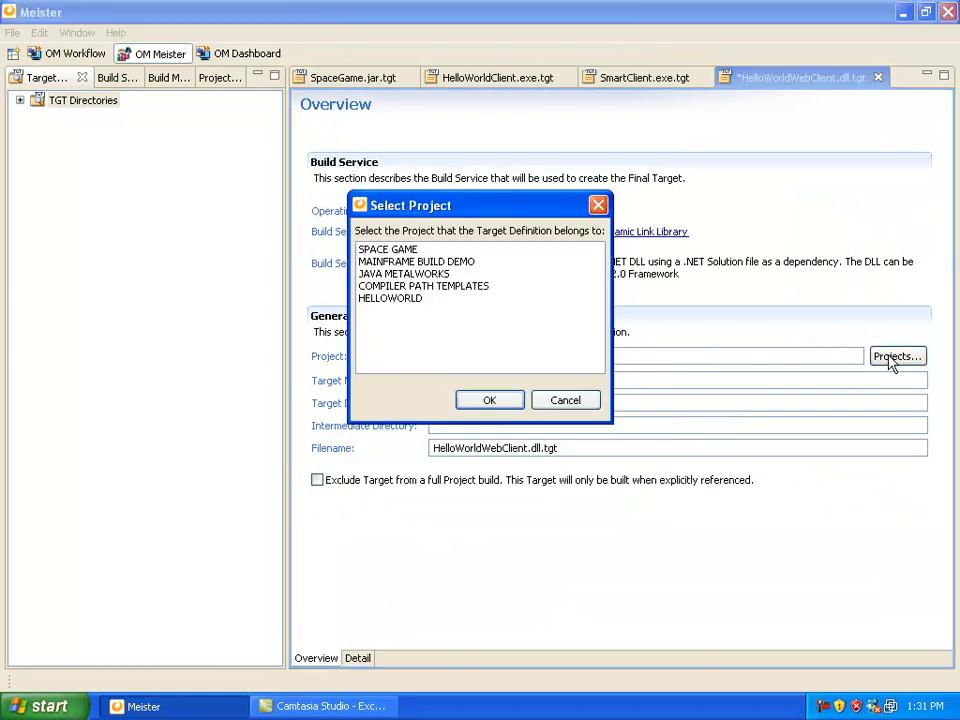
{"action": "left_click", "coordinate": [393, 300]}
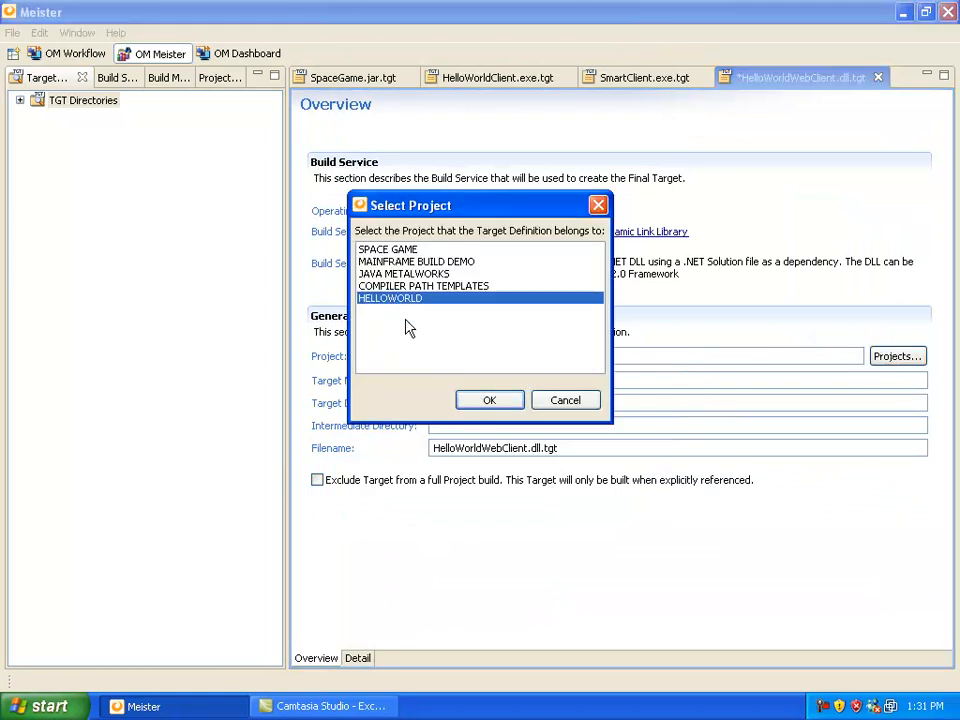
{"action": "left_click", "coordinate": [487, 399]}
{"action": "left_click", "coordinate": [477, 405]}
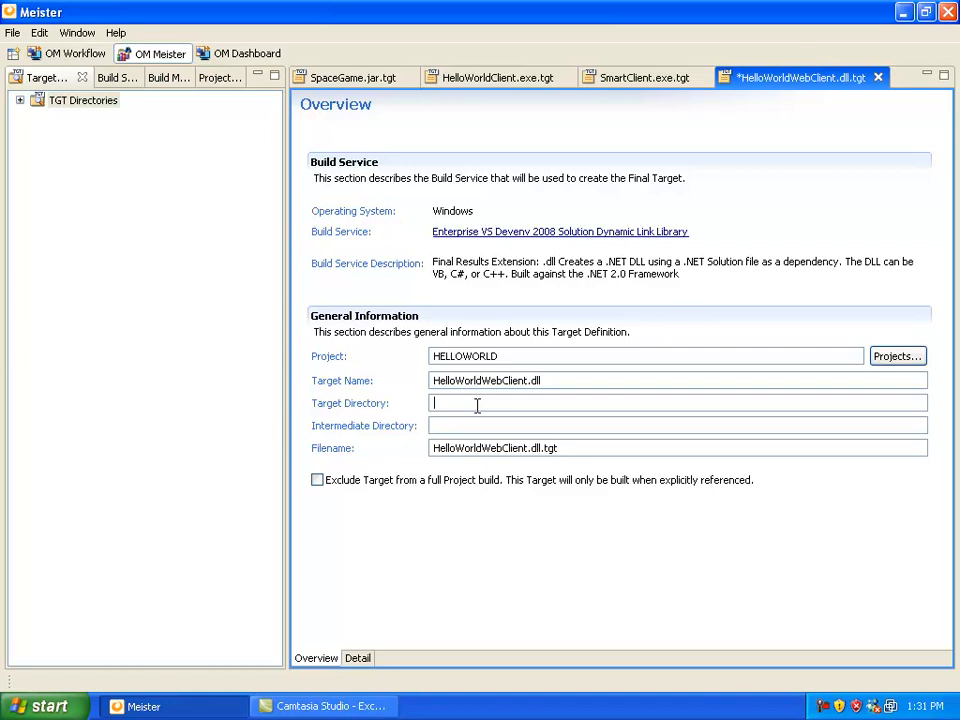
{"action": "type", "text": "HelloWorldWebClient"}
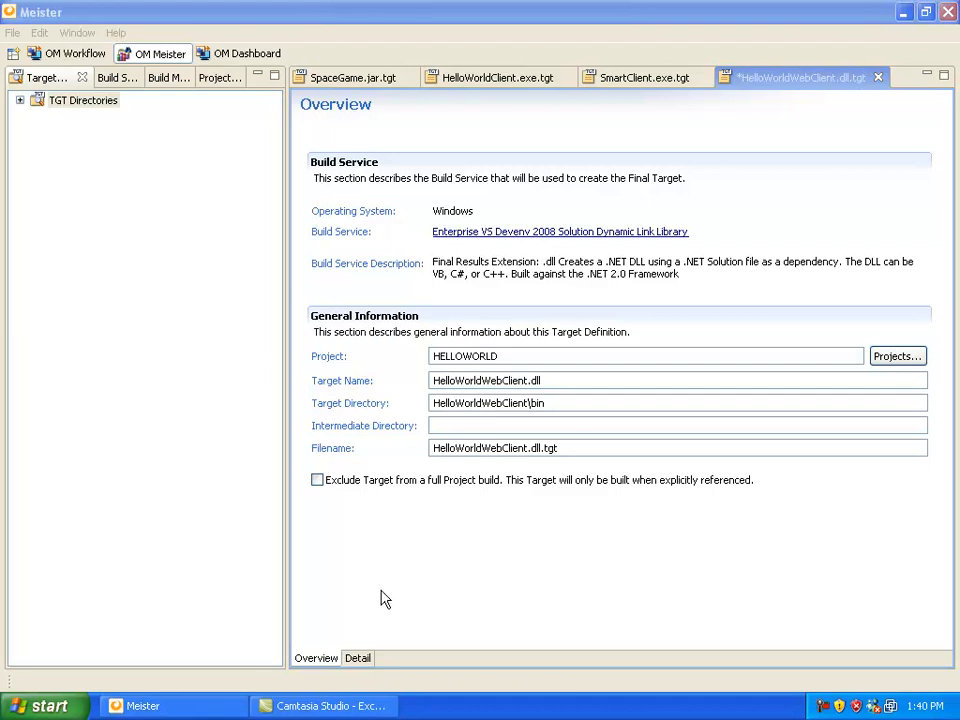
Step: Start a dependency import for the Solution Build with C:\openmake\Excursion_A-3\ref_dir\HelloWorld\prod as the source directory
{"action": "left_click", "coordinate": [357, 658]}
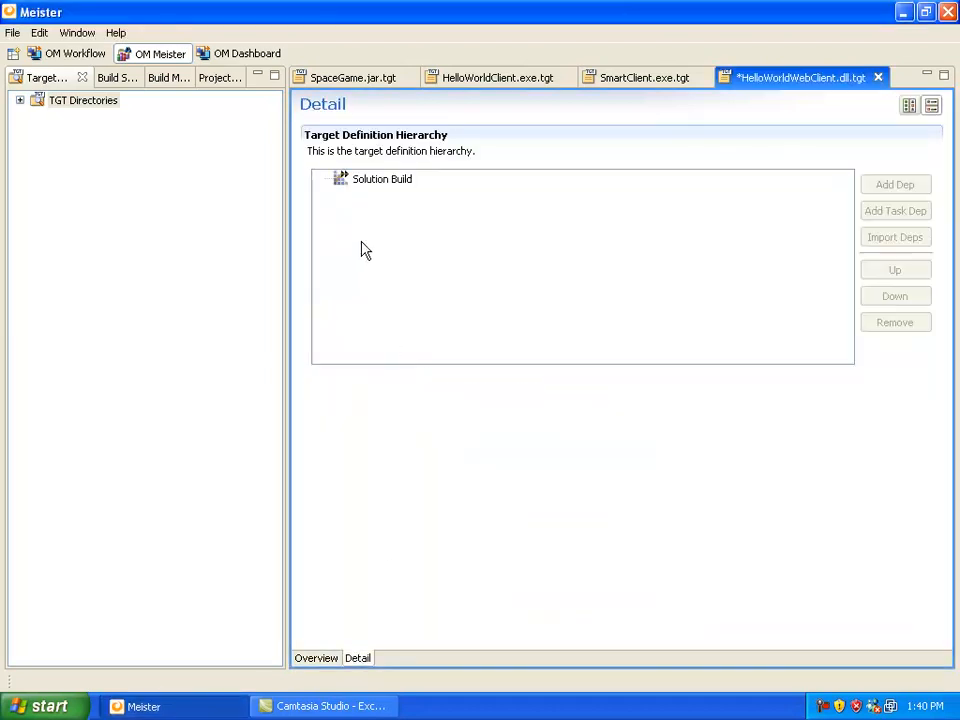
{"action": "left_click", "coordinate": [366, 186]}
{"action": "left_click", "coordinate": [890, 238]}
{"action": "left_click", "coordinate": [570, 203]}
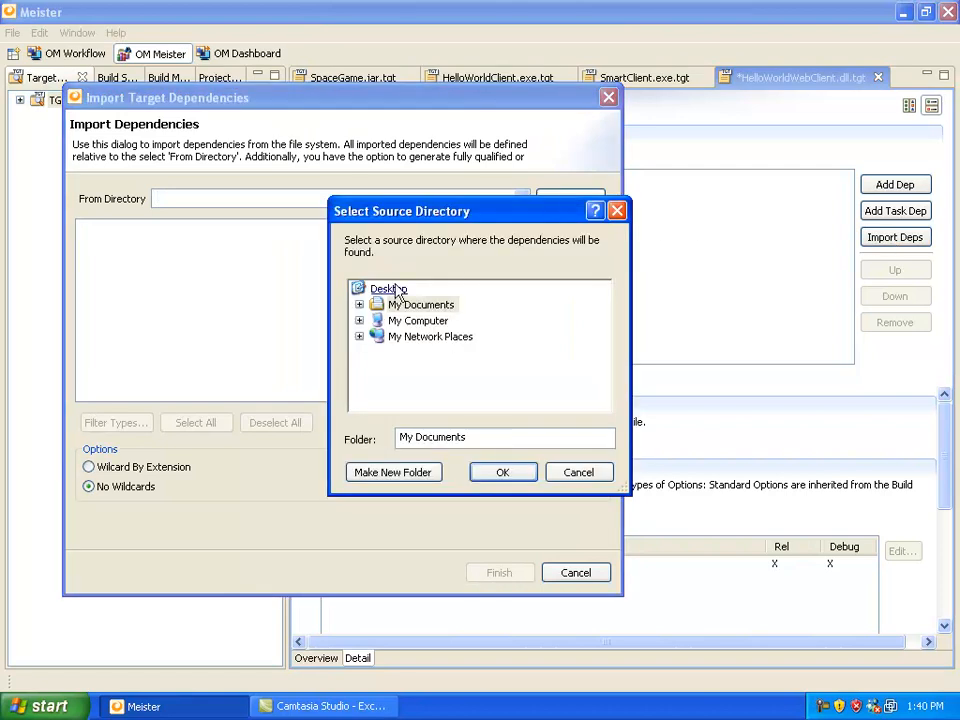
{"action": "left_click", "coordinate": [359, 320]}
{"action": "left_click", "coordinate": [377, 352]}
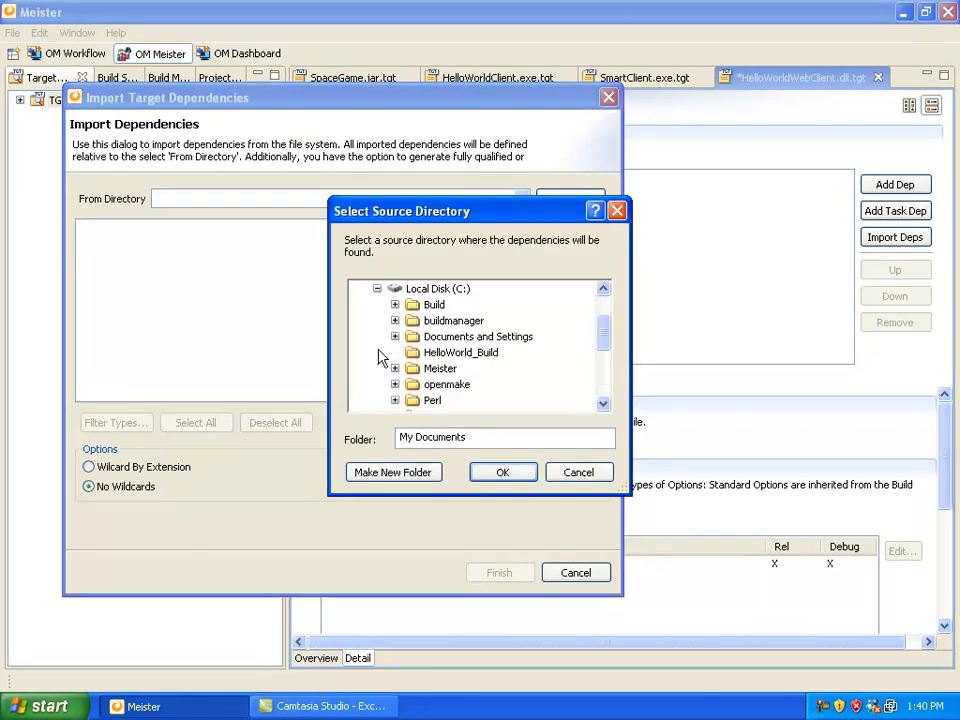
{"action": "left_click", "coordinate": [395, 384]}
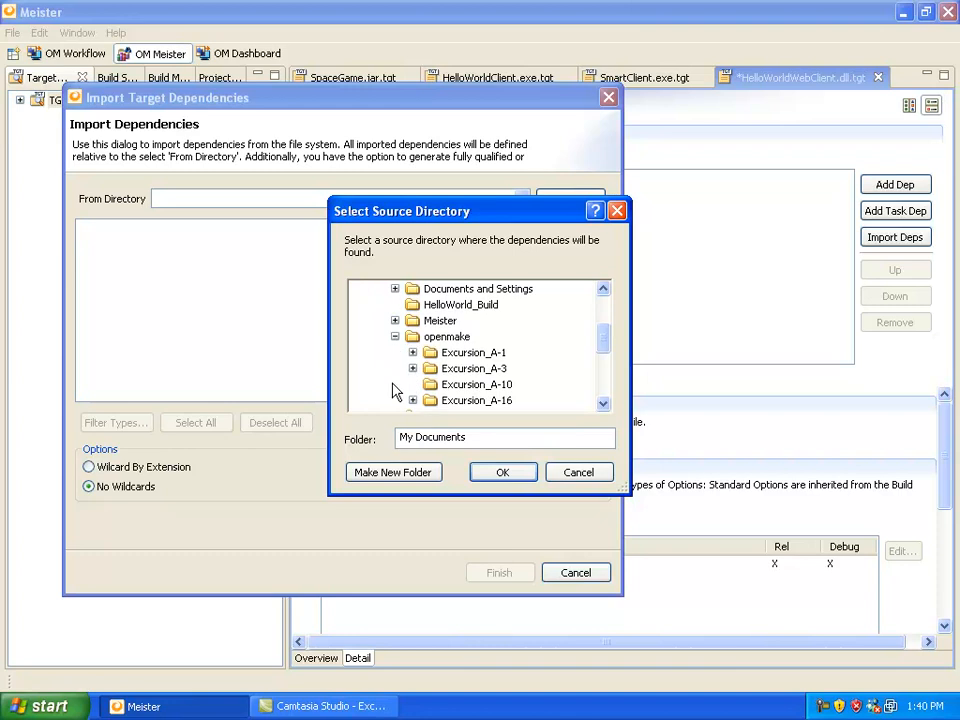
{"action": "left_click", "coordinate": [412, 368]}
{"action": "left_click", "coordinate": [431, 385]}
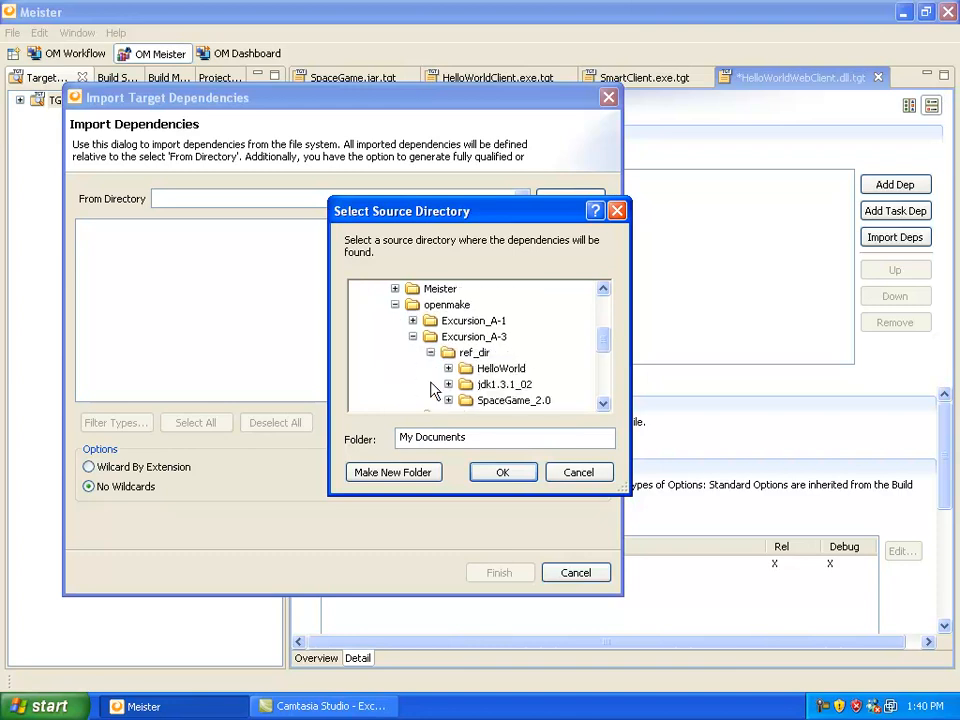
{"action": "left_click", "coordinate": [448, 367]}
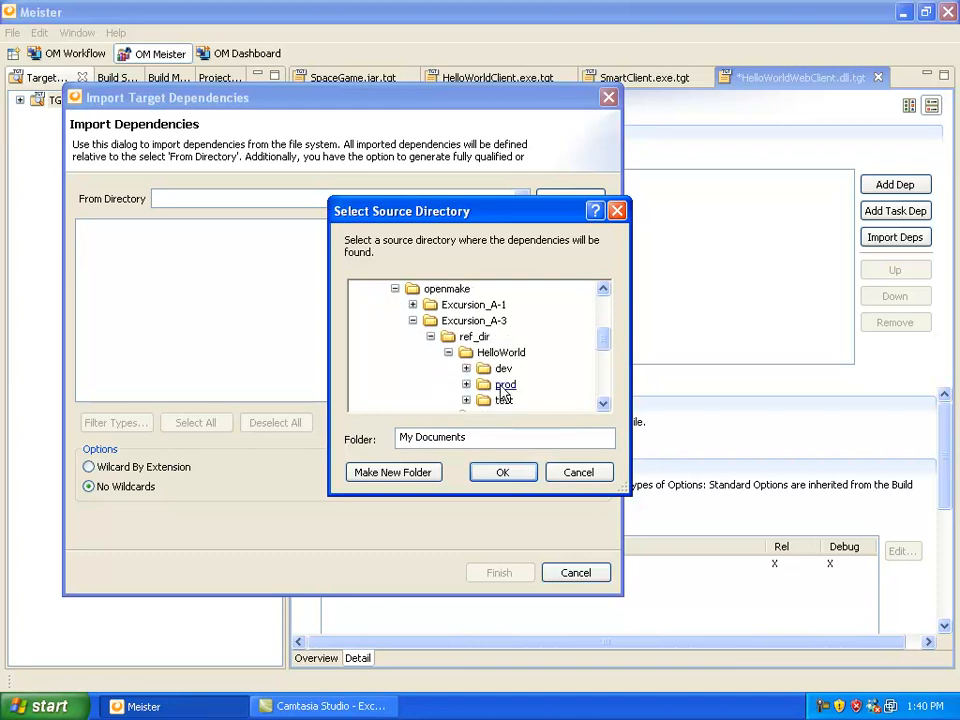
{"action": "left_click", "coordinate": [503, 384]}
{"action": "left_click", "coordinate": [502, 472]}
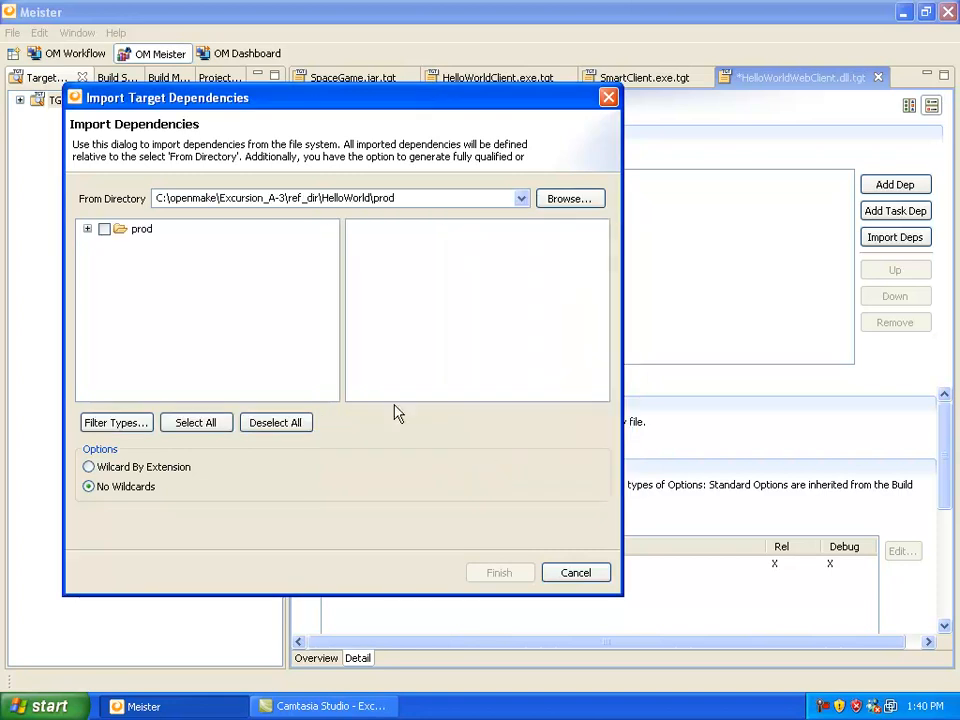
Step: Select the prod folder, filter its files to the .sln extension and import Hello.sln as a dependency
{"action": "left_click", "coordinate": [104, 229]}
{"action": "left_click", "coordinate": [87, 230]}
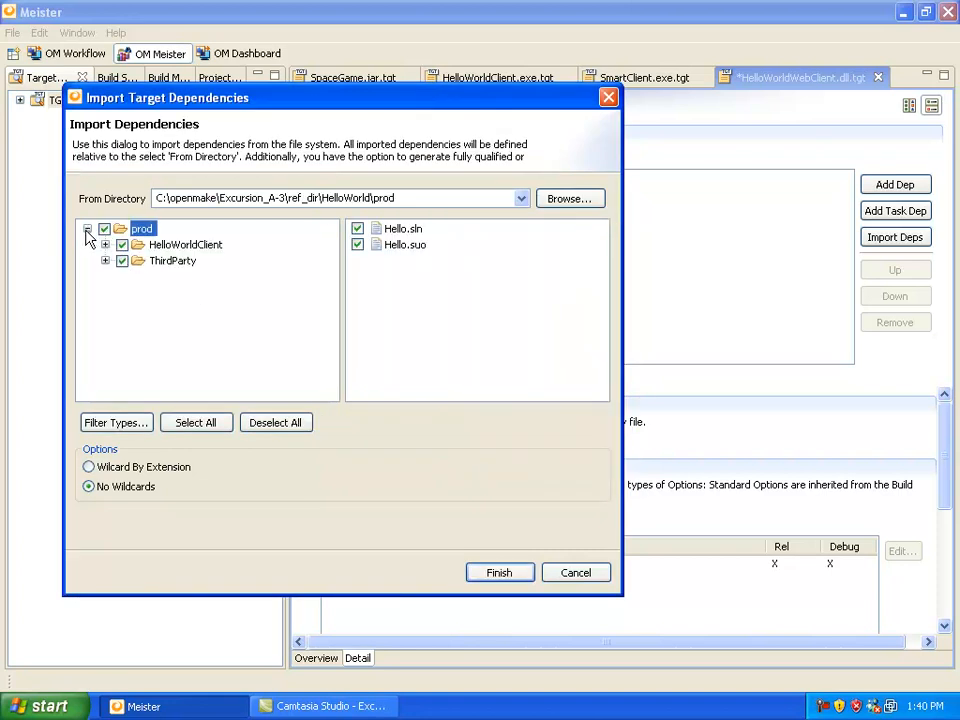
{"action": "left_click", "coordinate": [134, 424]}
{"action": "left_click", "coordinate": [206, 166]}
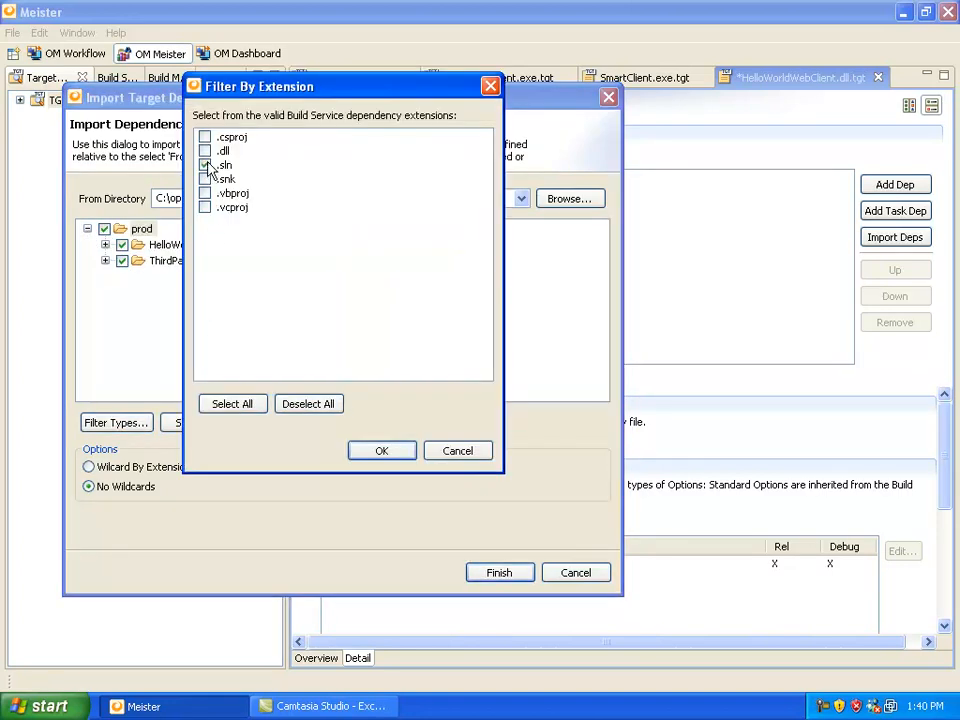
{"action": "left_click", "coordinate": [360, 451]}
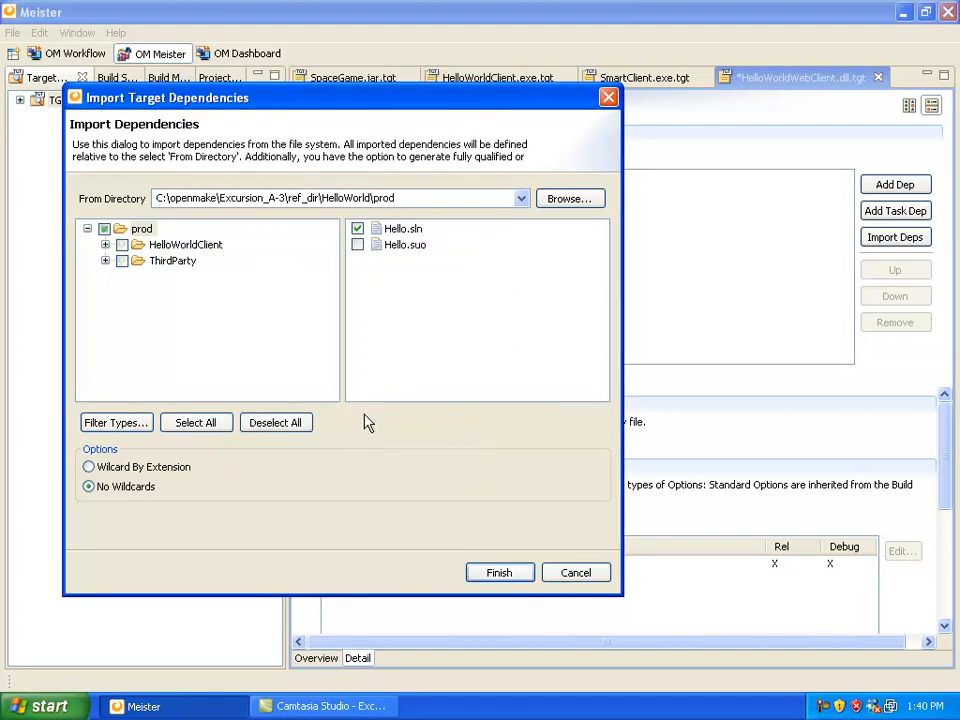
{"action": "left_click", "coordinate": [491, 573]}
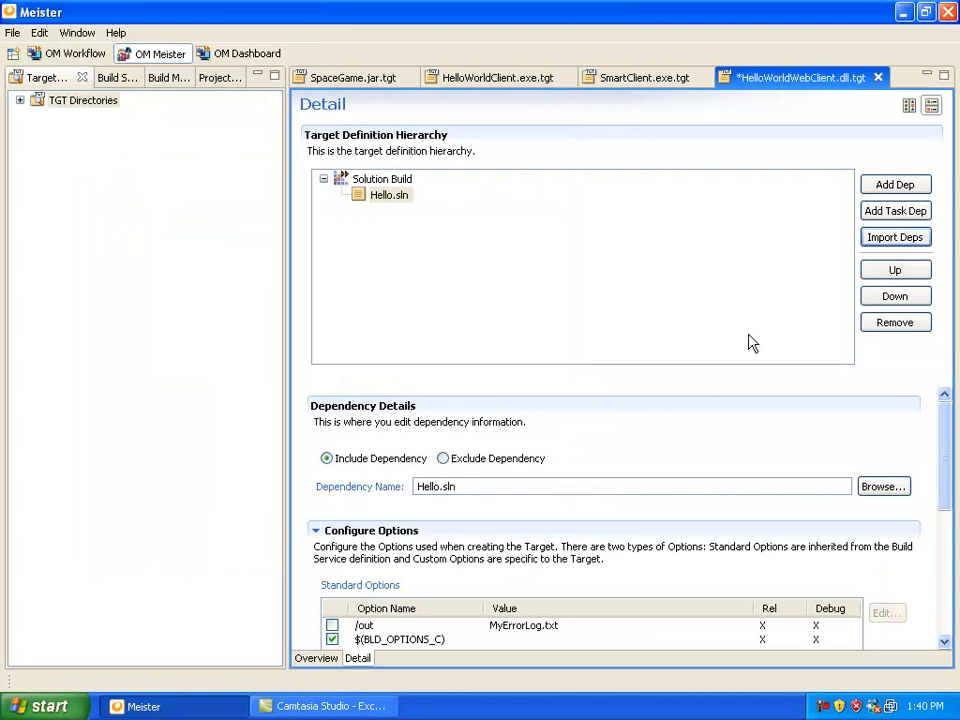
Step: Start another dependency import with C:\openmake\Excursion_A-3\ref_dir\HelloWorld\test as the source directory
{"action": "left_click", "coordinate": [894, 240]}
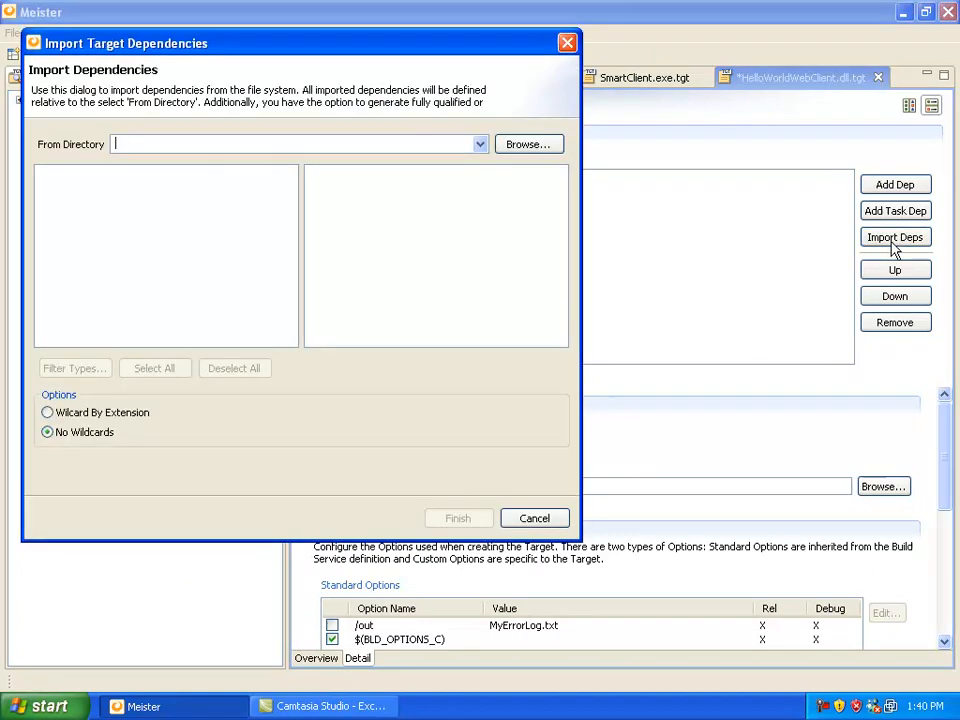
{"action": "left_click", "coordinate": [529, 146]}
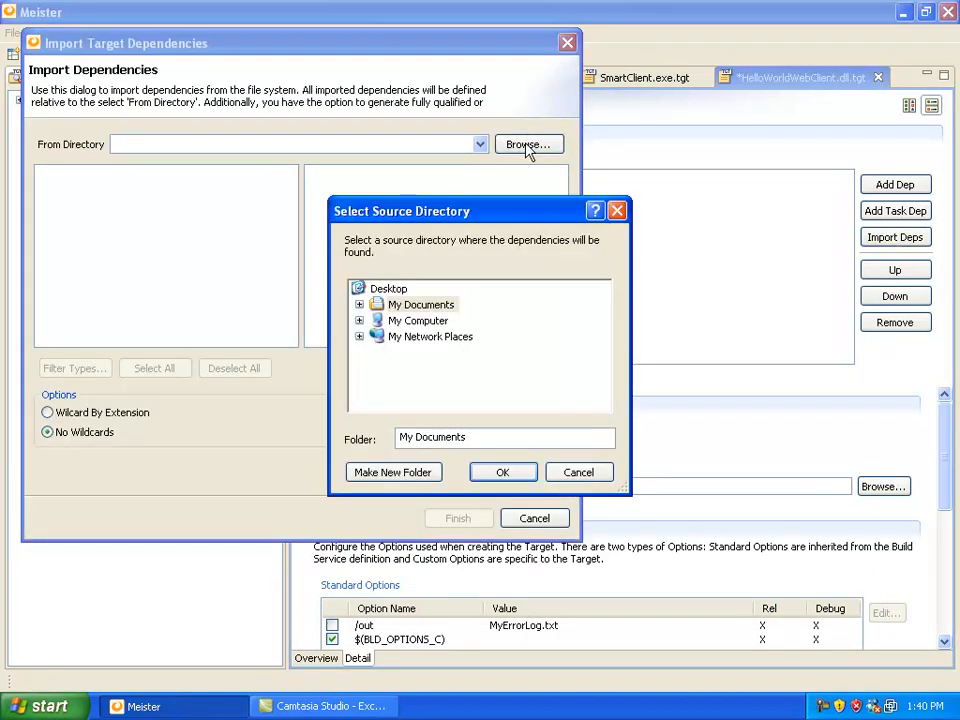
{"action": "left_click", "coordinate": [359, 320]}
{"action": "left_click", "coordinate": [377, 353]}
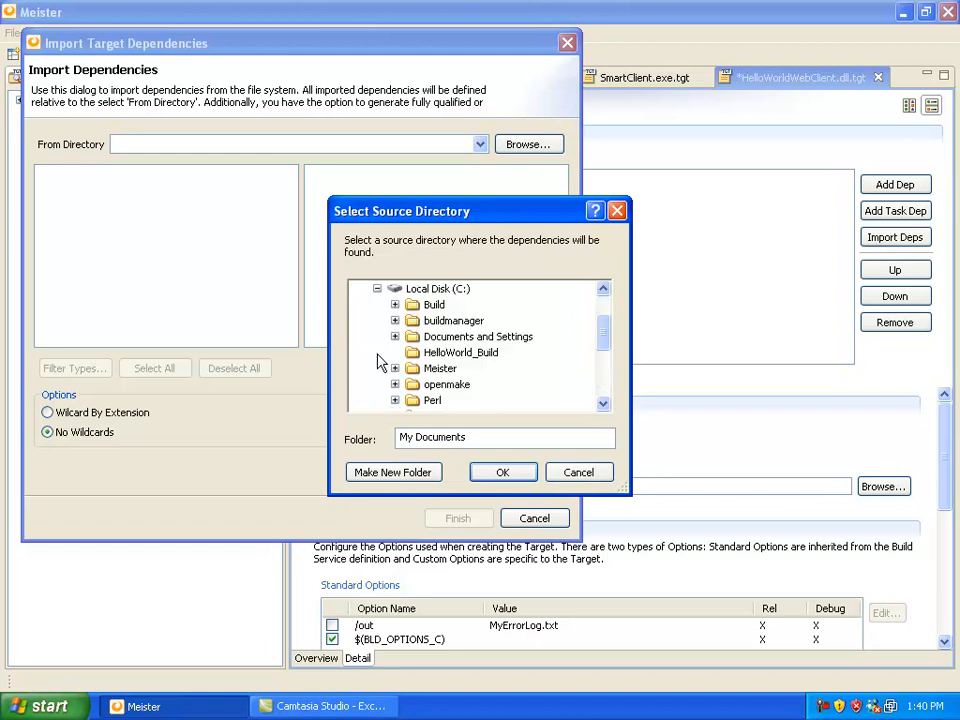
{"action": "left_click", "coordinate": [394, 384]}
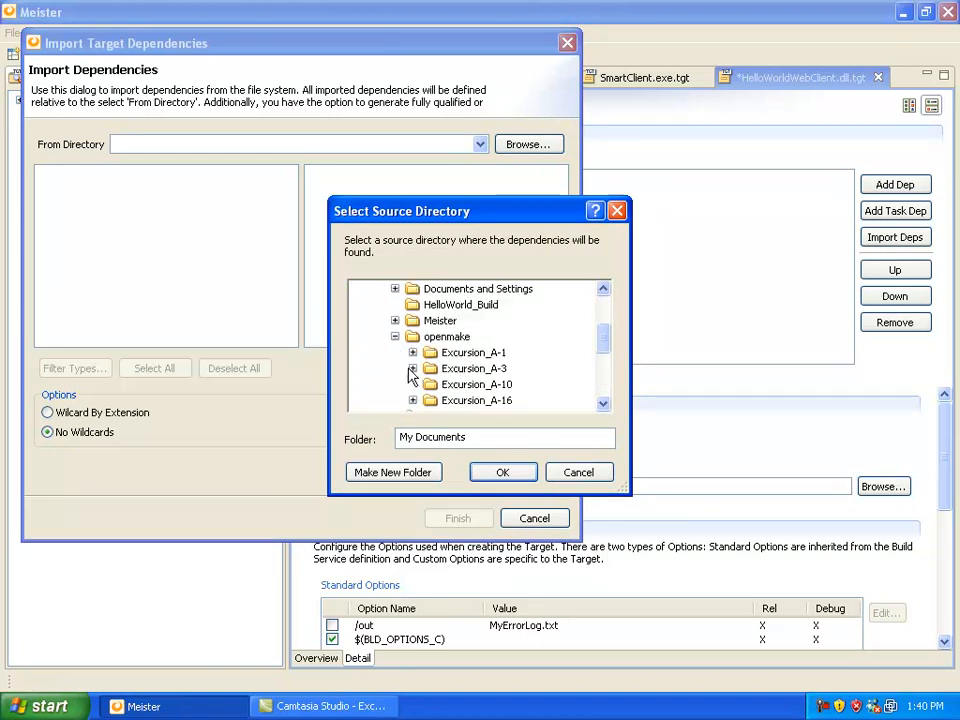
{"action": "left_click", "coordinate": [413, 369]}
{"action": "left_click", "coordinate": [429, 384]}
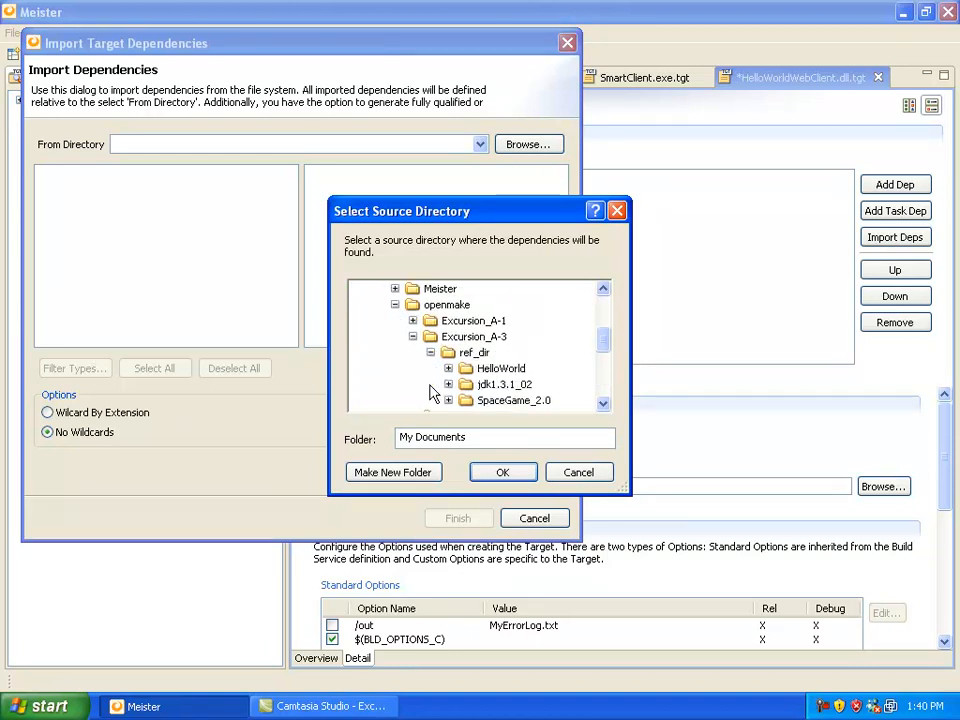
{"action": "left_click", "coordinate": [448, 368]}
{"action": "double_click", "coordinate": [484, 402]}
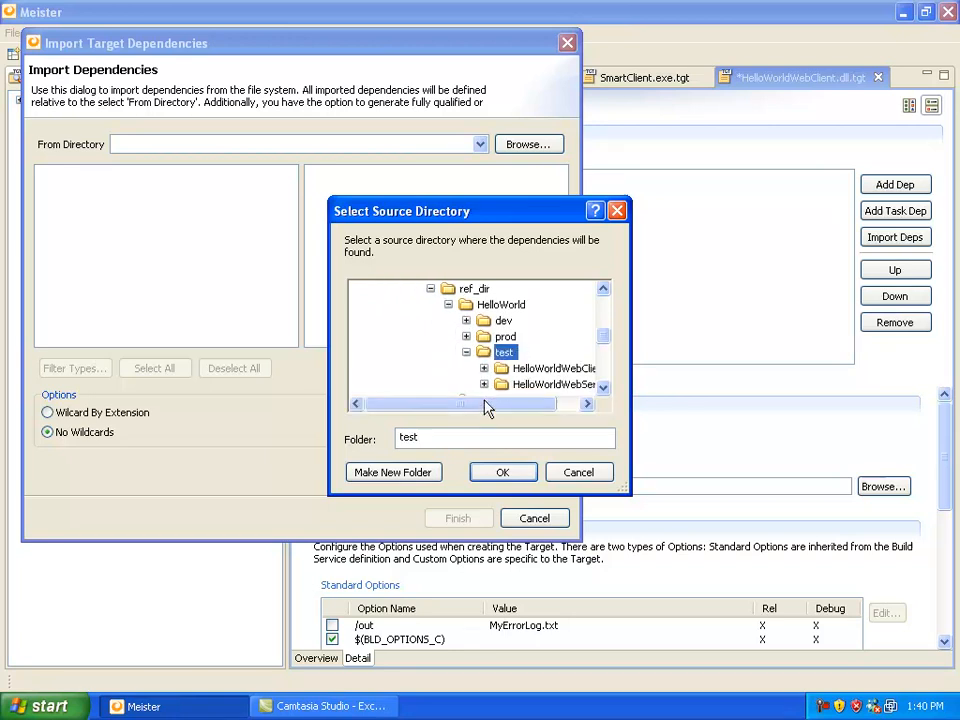
{"action": "left_click", "coordinate": [503, 474]}
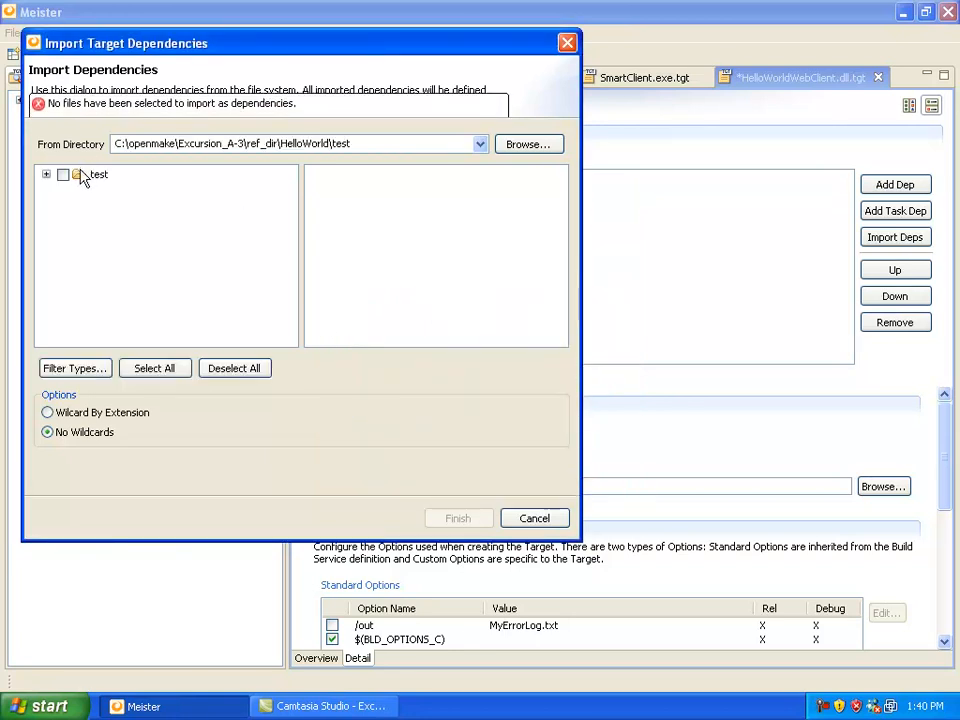
Step: Select the test folder, filter its files to the .vbproj extension and import HelloWorldWebClient.vbproj as a dependency
{"action": "left_click", "coordinate": [62, 174]}
{"action": "left_click", "coordinate": [46, 174]}
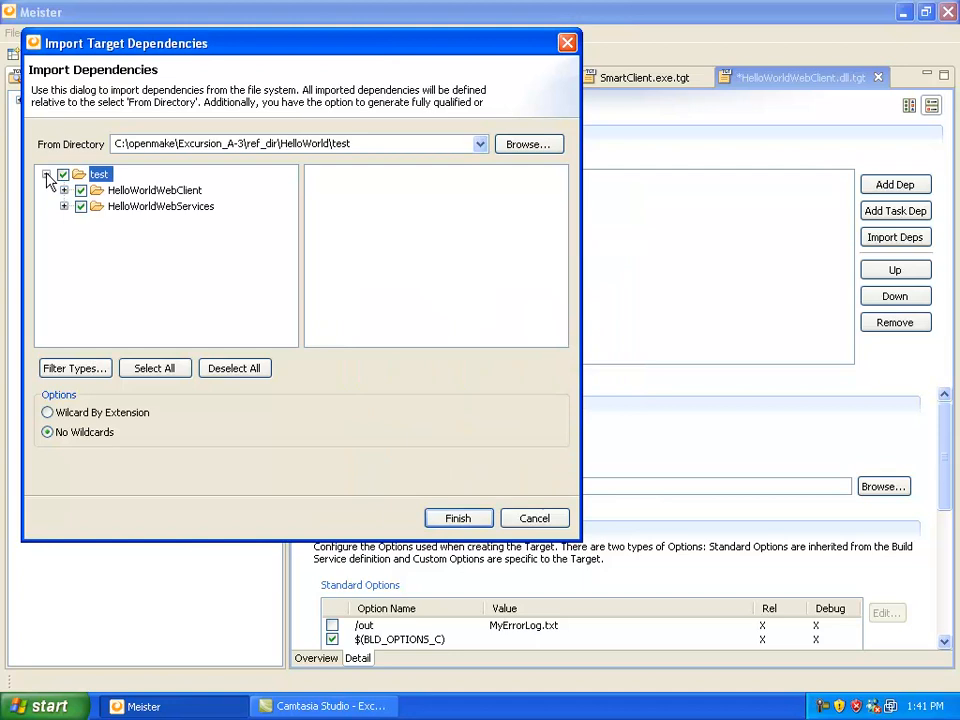
{"action": "left_click", "coordinate": [75, 368]}
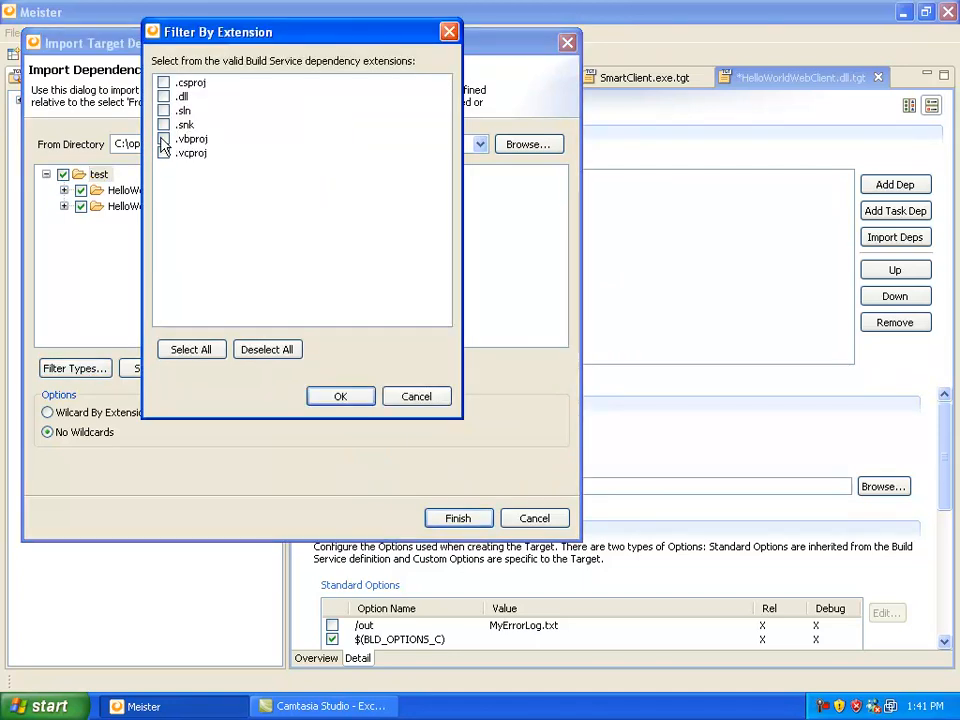
{"action": "left_click", "coordinate": [330, 400]}
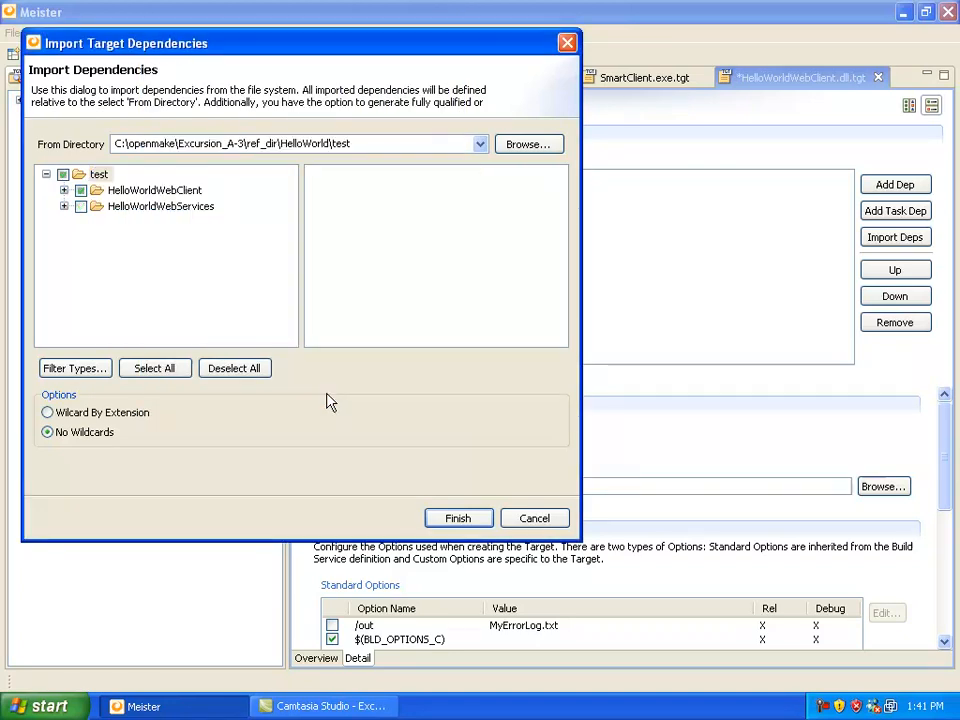
{"action": "left_click", "coordinate": [457, 520]}
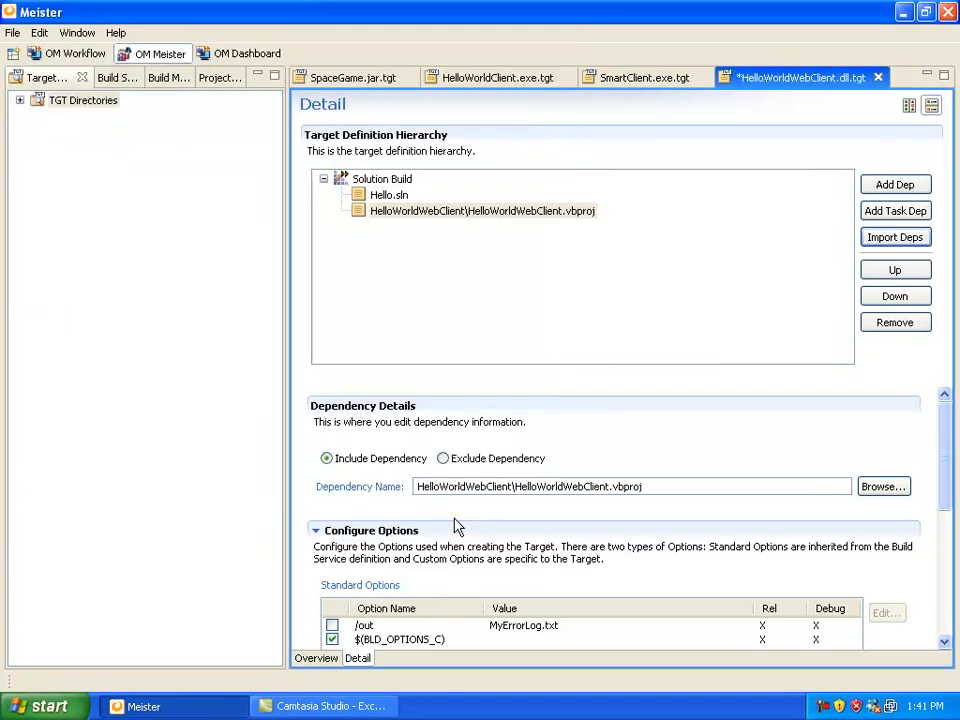
Step: Save the target definition as HelloWorldWebClient.dll.tgt in the HelloWorld_Build folder
{"action": "left_click", "coordinate": [12, 32]}
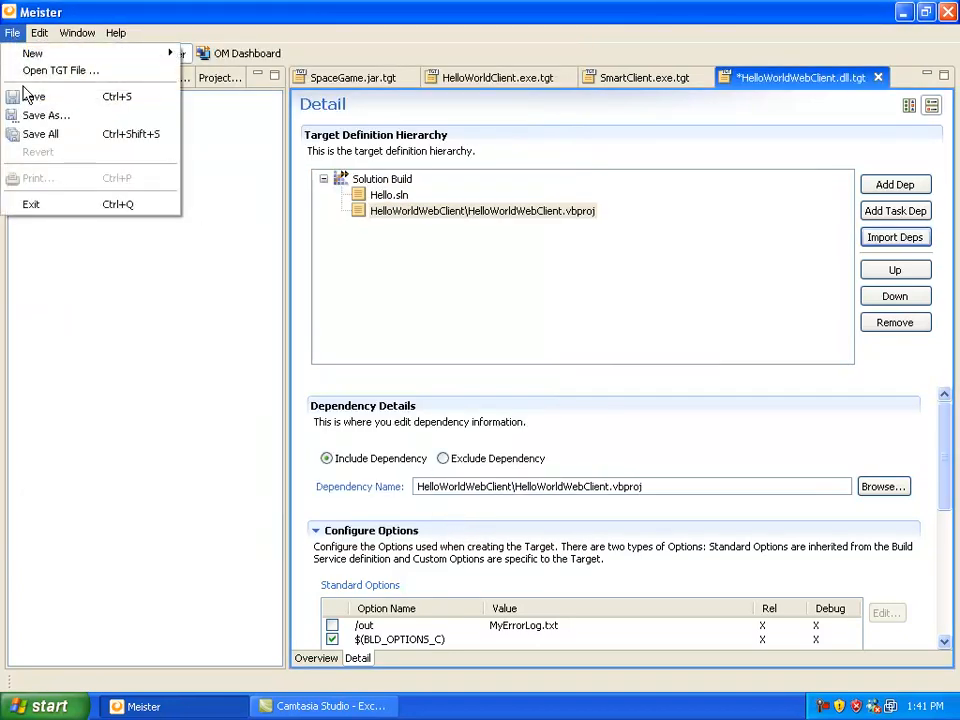
{"action": "left_click", "coordinate": [33, 118]}
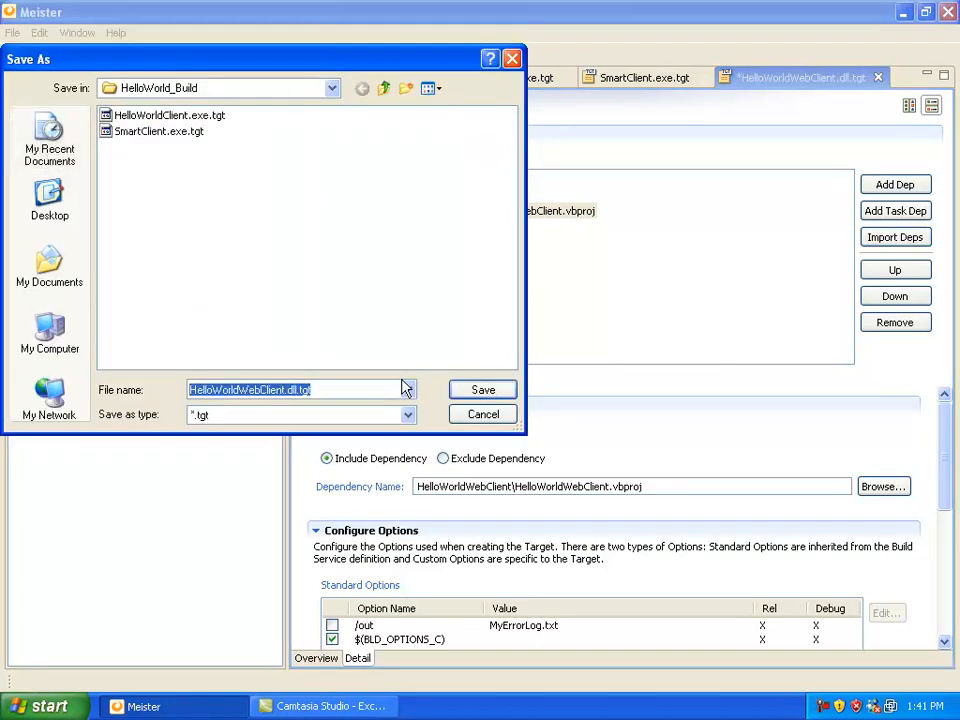
{"action": "left_click", "coordinate": [483, 390]}
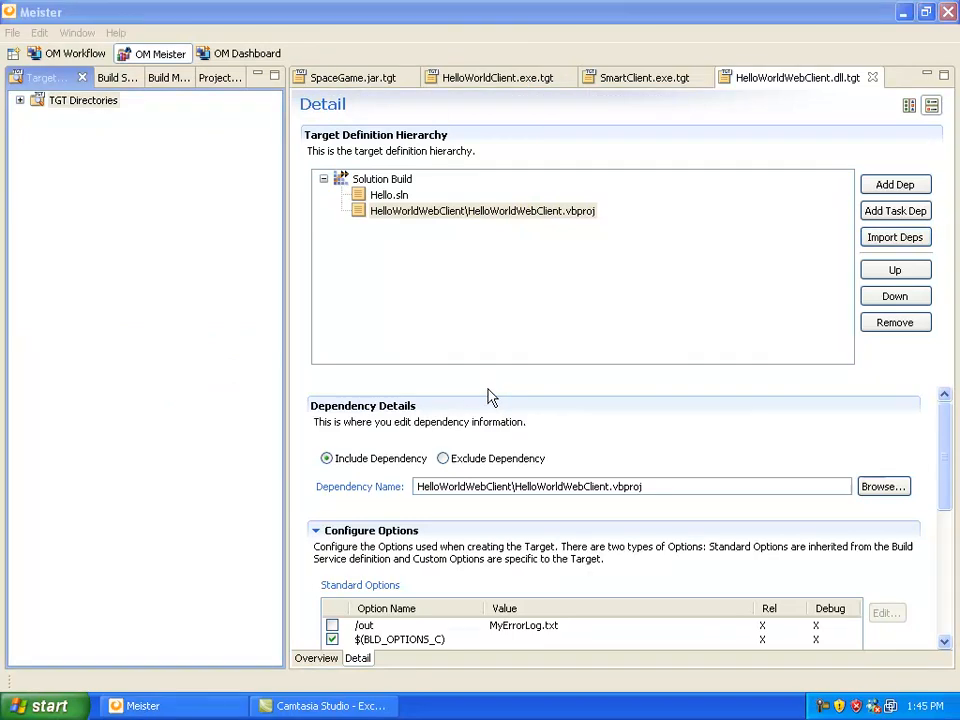
Step: Start another target under TGT Directories for Windows, using the Enterprise VS Devenv 2008 Solution Dynamic Link Library build service
{"action": "left_click", "coordinate": [55, 101]}
{"action": "right_click", "coordinate": [52, 101]}
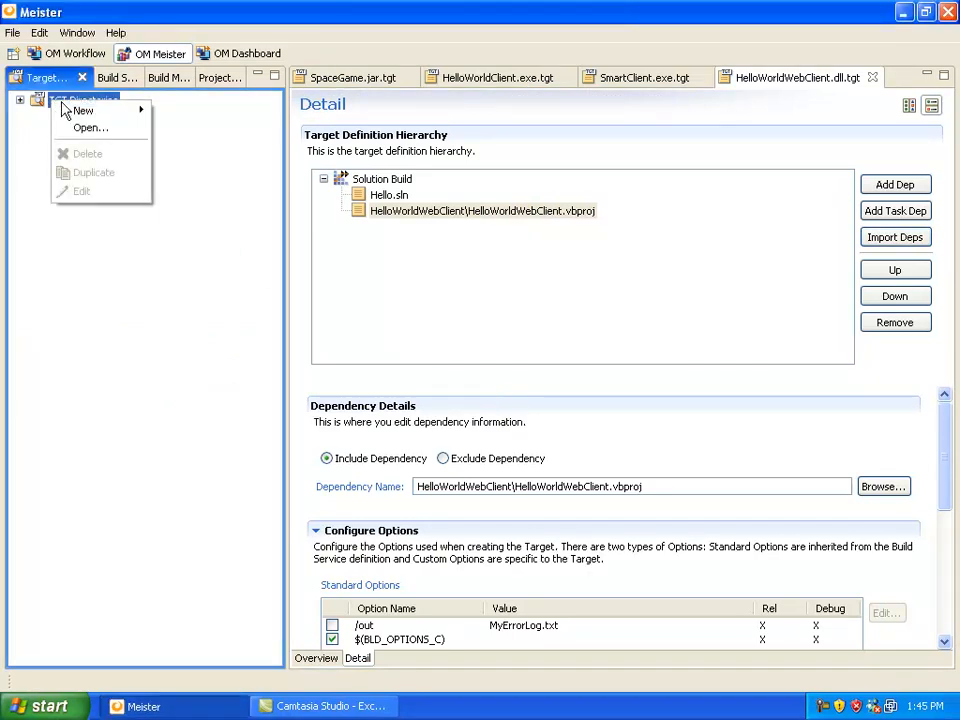
{"action": "mouse_move", "coordinate": [72, 112]}
{"action": "left_click", "coordinate": [180, 112]}
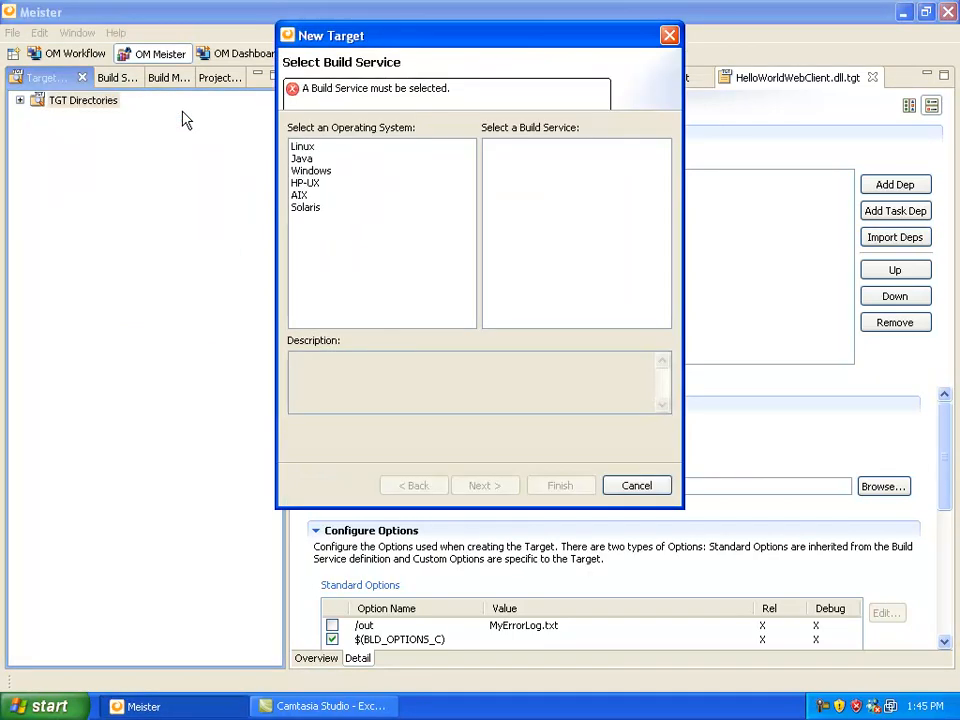
{"action": "left_click", "coordinate": [305, 172]}
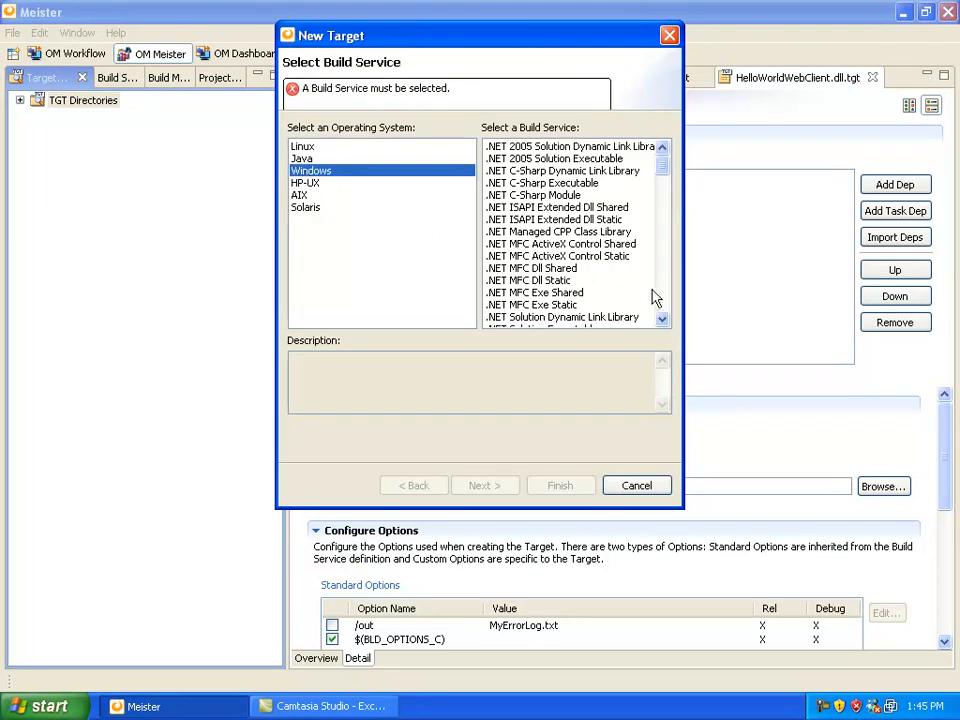
{"action": "scroll", "coordinate": [665, 297], "scroll_direction": "down", "scroll_amount": 1}
{"action": "scroll", "coordinate": [665, 297], "scroll_direction": "down", "scroll_amount": 9}
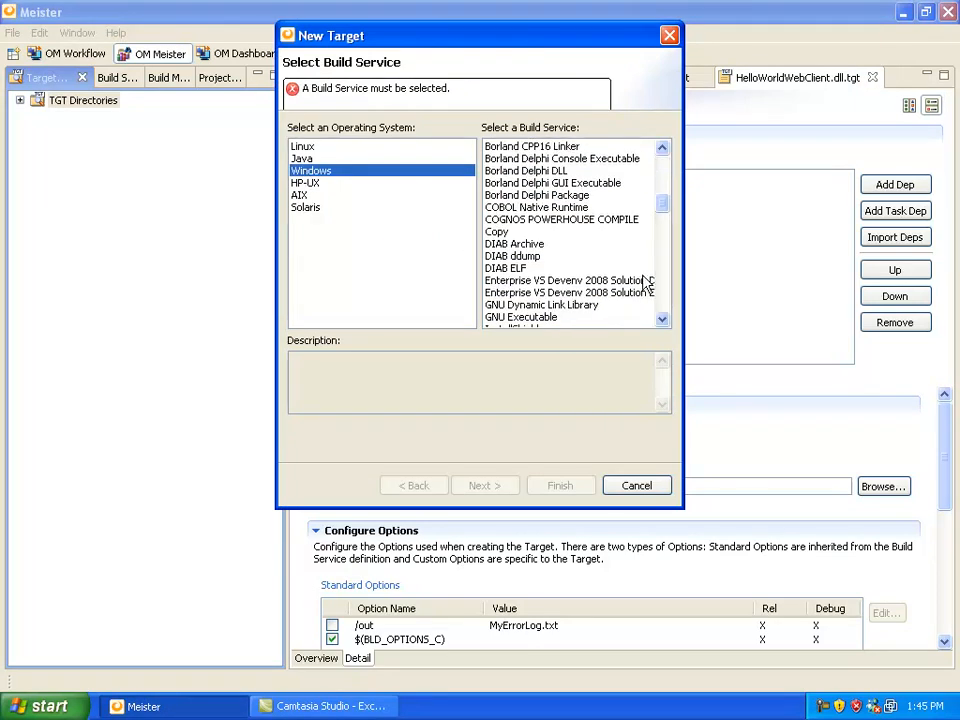
{"action": "left_click", "coordinate": [642, 281]}
{"action": "left_click", "coordinate": [512, 489]}
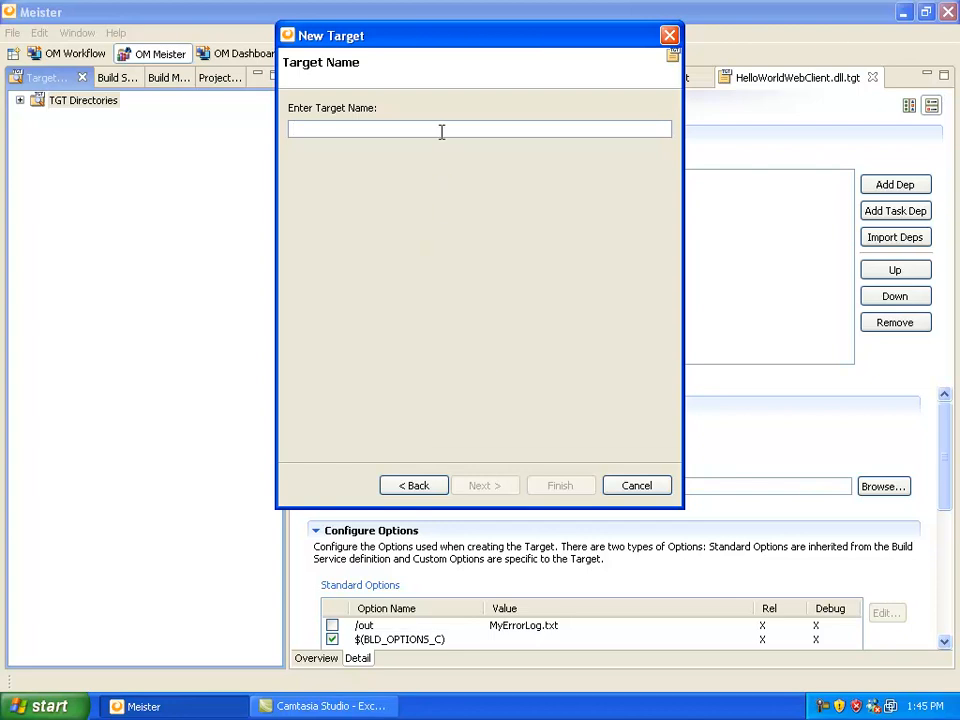
Step: Name the new target HelloWorldWebServices.dll and finish creating it
{"action": "type", "text": "HelloWorldWebServices"}
{"action": "type", "text": ".dll"}
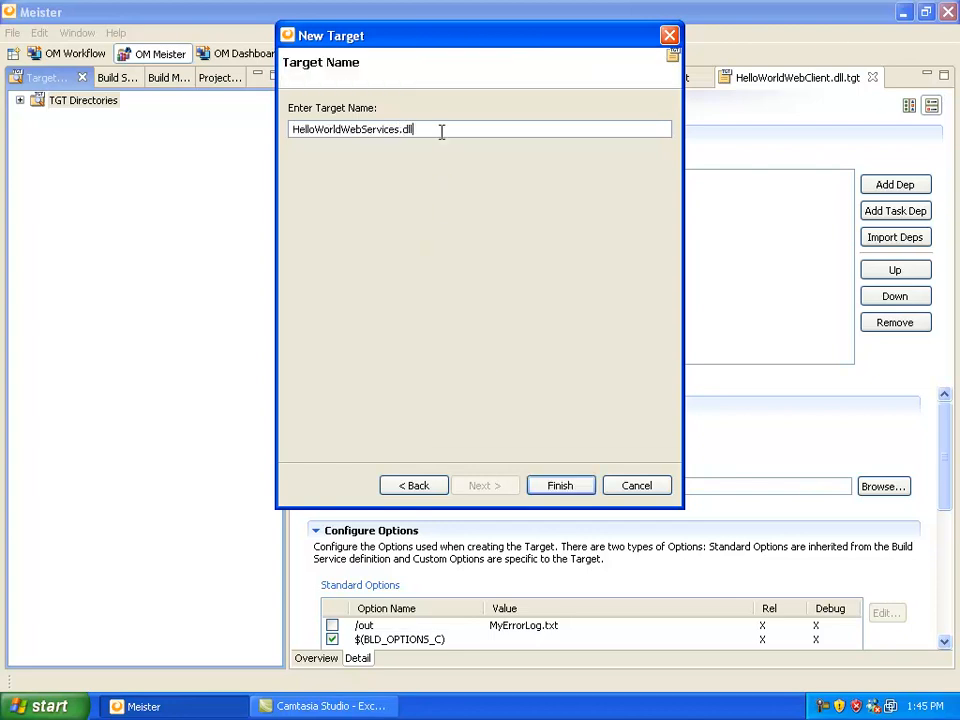
{"action": "left_click", "coordinate": [558, 487]}
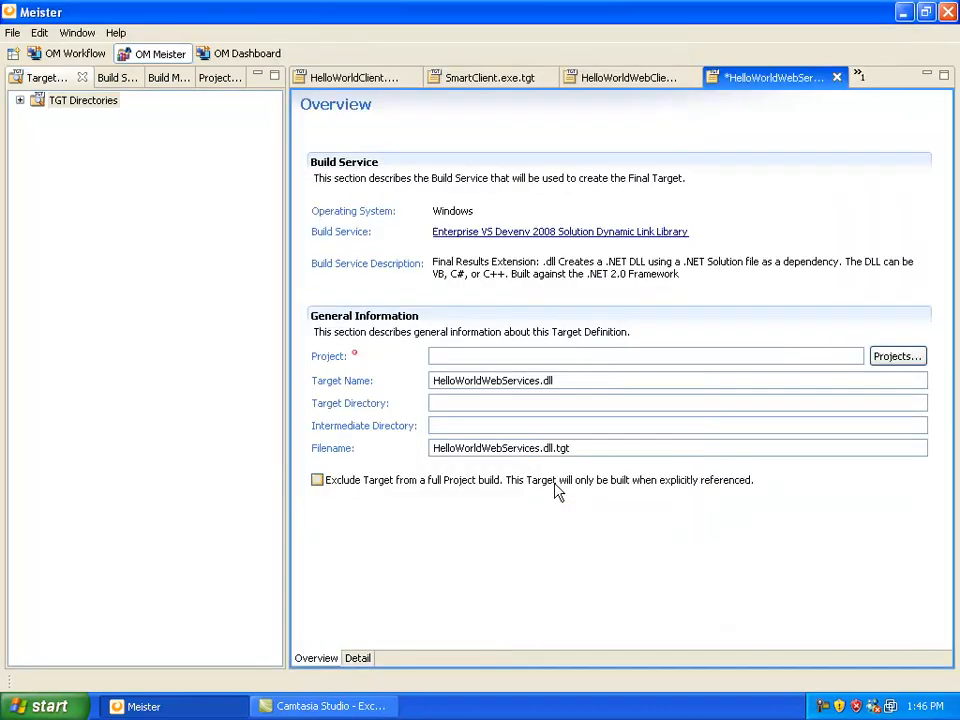
Step: Assign the target to the HELLOWORLD project and set its target directory to HelloWorldWebServices\bin
{"action": "left_click", "coordinate": [896, 358]}
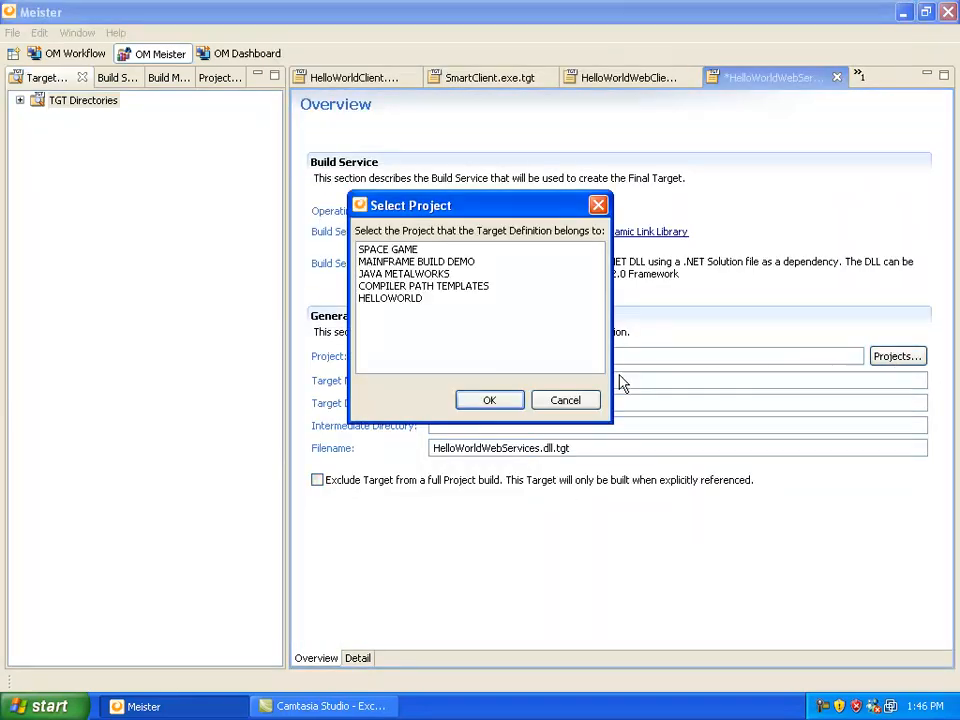
{"action": "left_click", "coordinate": [383, 300]}
{"action": "left_click", "coordinate": [490, 400]}
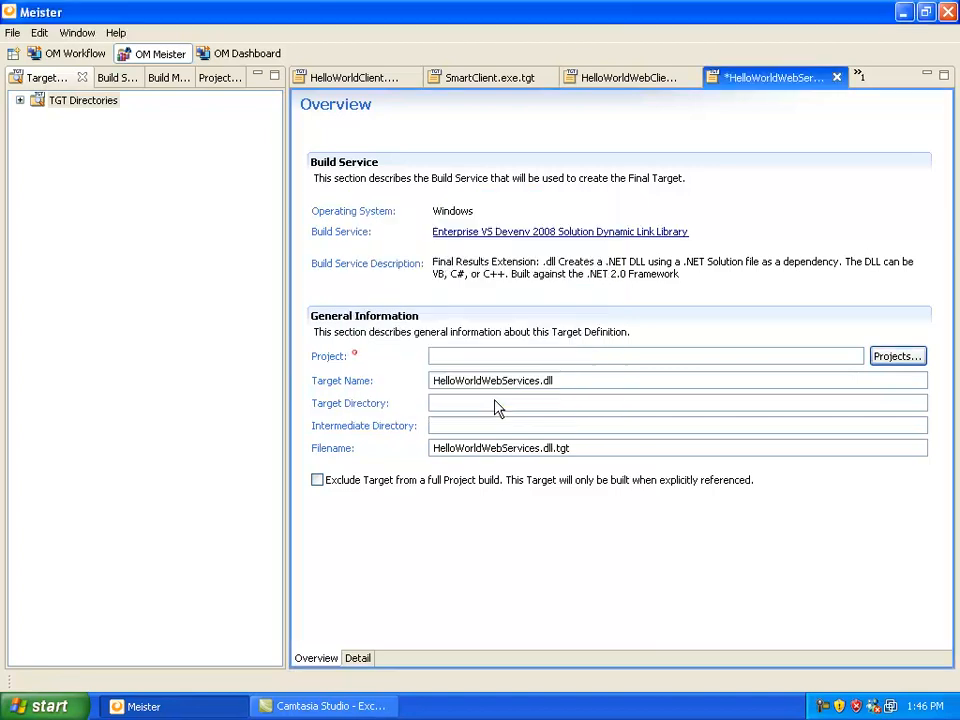
{"action": "left_click", "coordinate": [490, 403]}
{"action": "type", "text": "HelloWorldWebServices"}
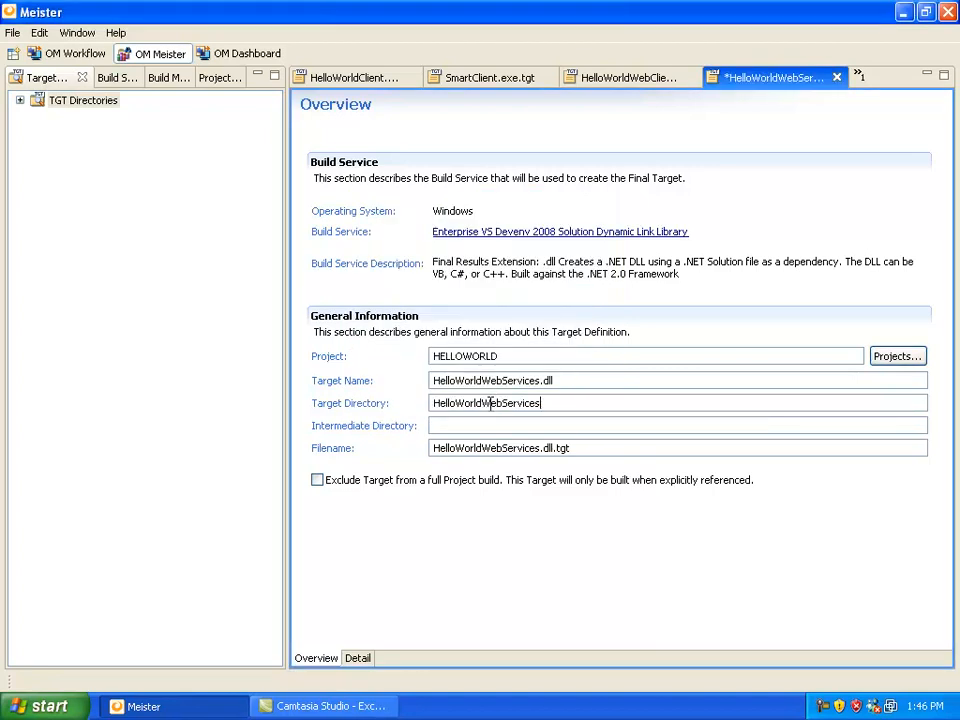
{"action": "type", "text": "\\bin"}
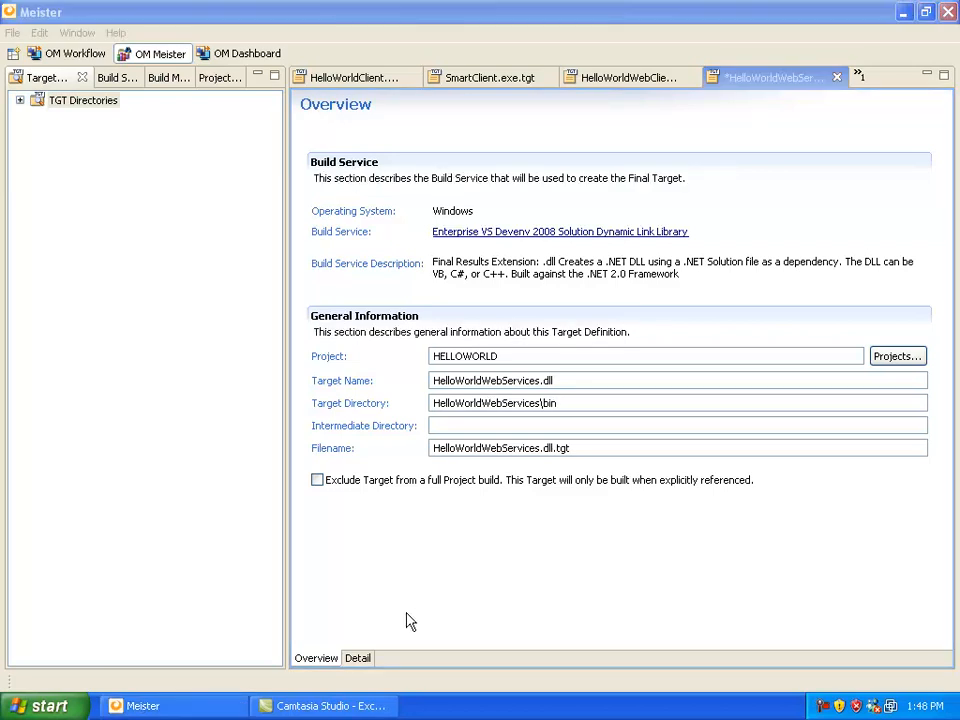
Step: Start importing dependencies for Solution Build from the directory C:\openmake\Excursion_A-3\ref_dir\HelloWorld\prod
{"action": "left_click", "coordinate": [367, 657]}
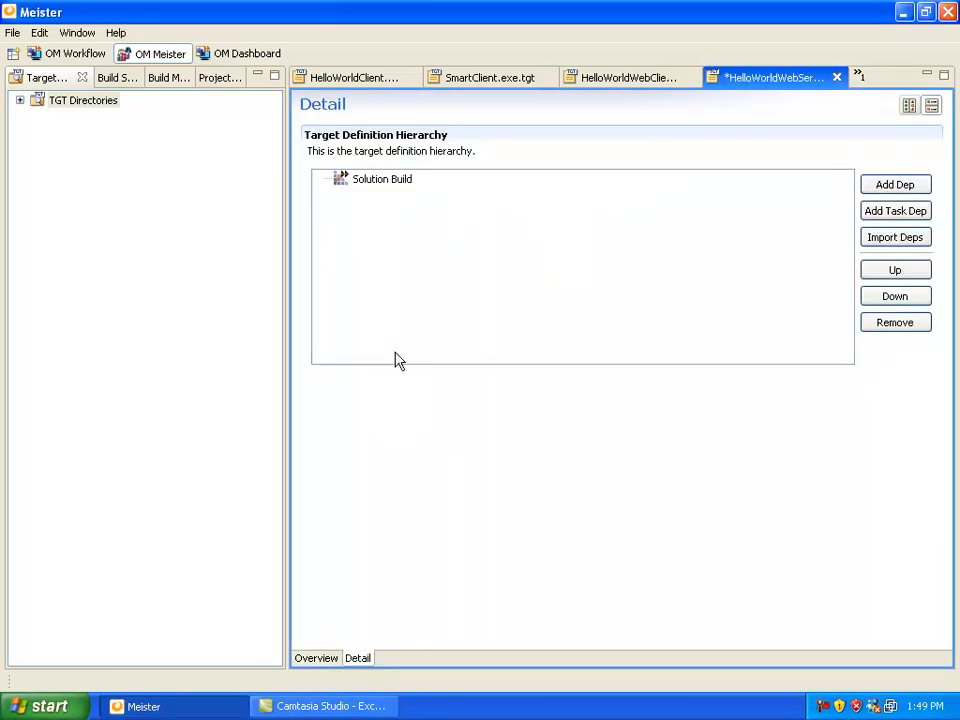
{"action": "left_click", "coordinate": [371, 179]}
{"action": "left_click", "coordinate": [906, 242]}
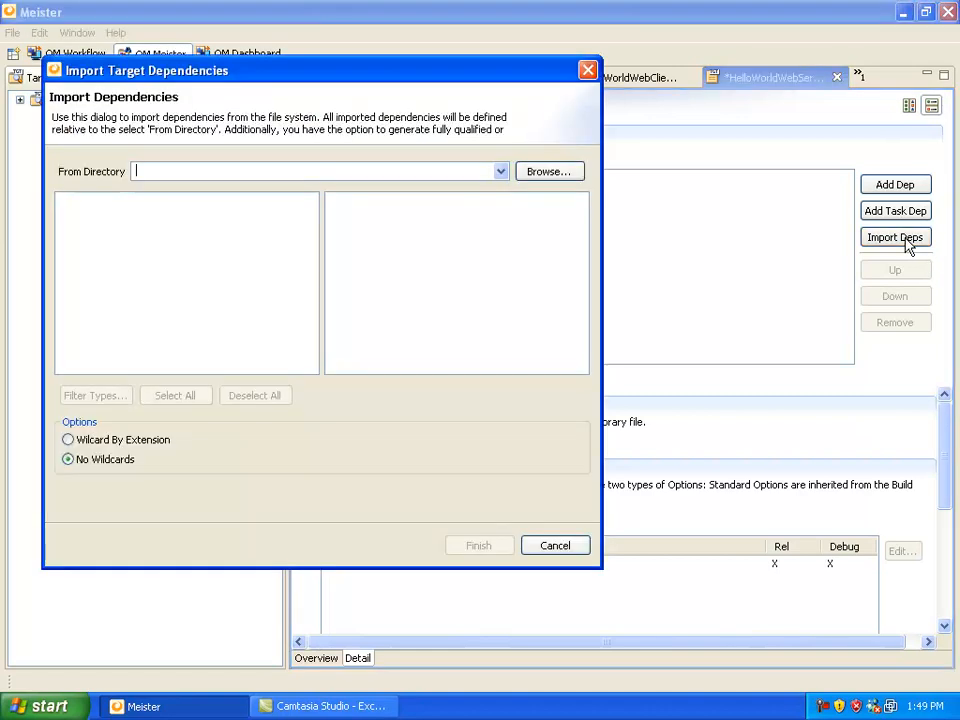
{"action": "left_click", "coordinate": [561, 172]}
{"action": "left_click", "coordinate": [359, 321]}
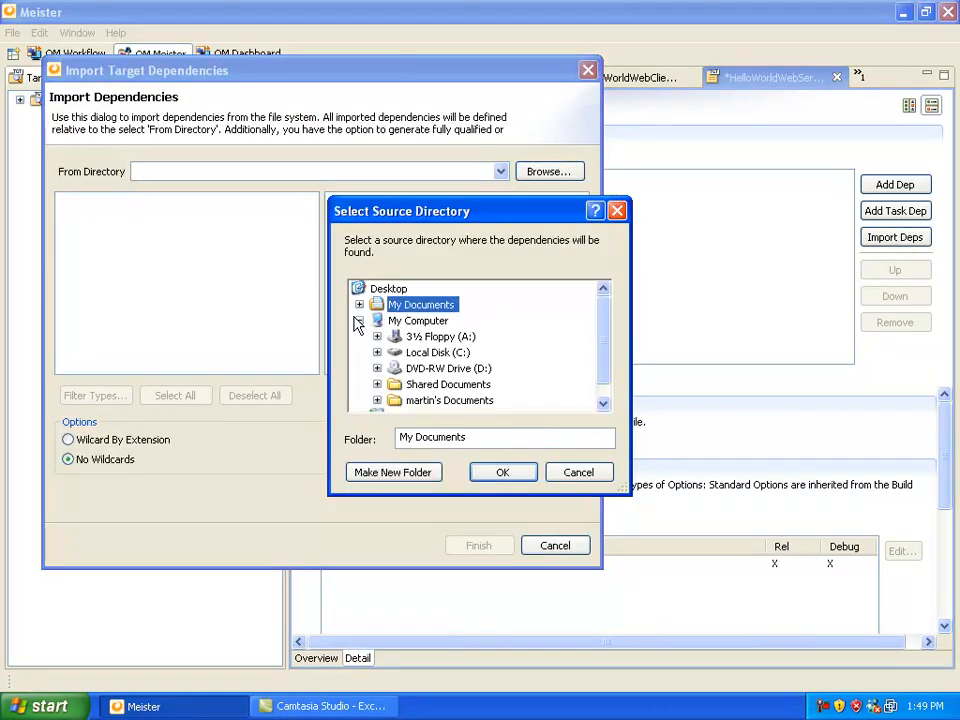
{"action": "left_click", "coordinate": [379, 354]}
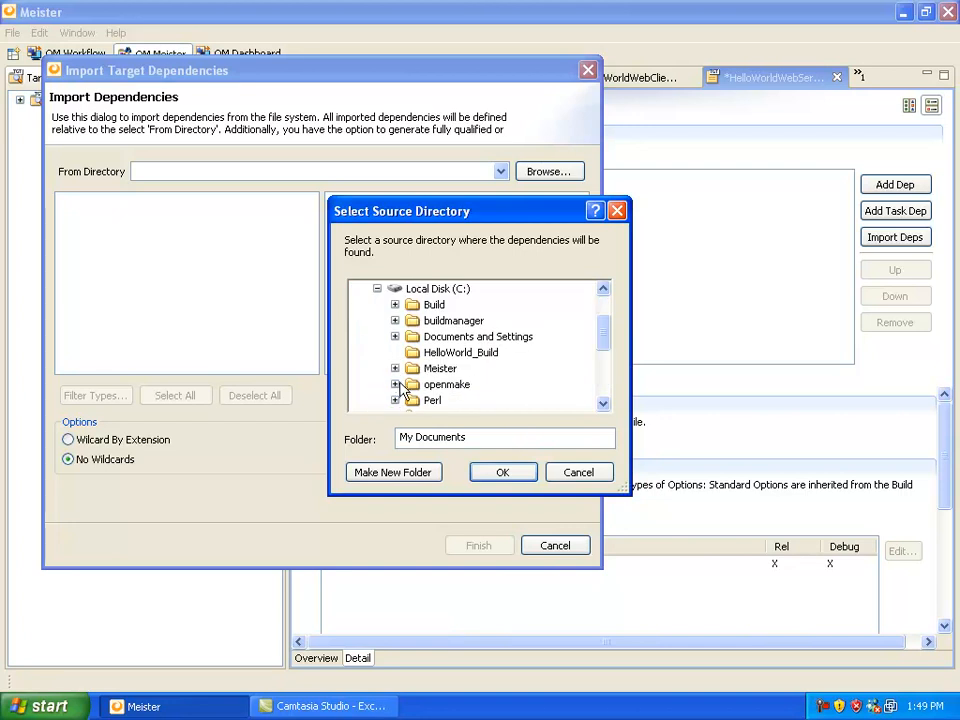
{"action": "left_click", "coordinate": [396, 386]}
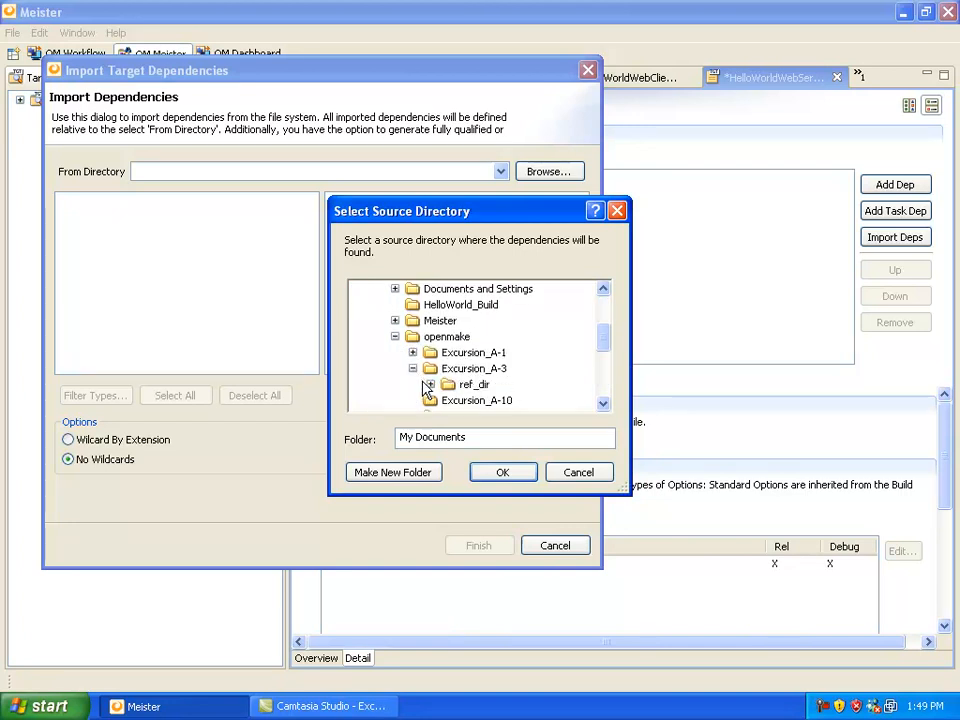
{"action": "left_click", "coordinate": [431, 384]}
{"action": "left_click", "coordinate": [449, 369]}
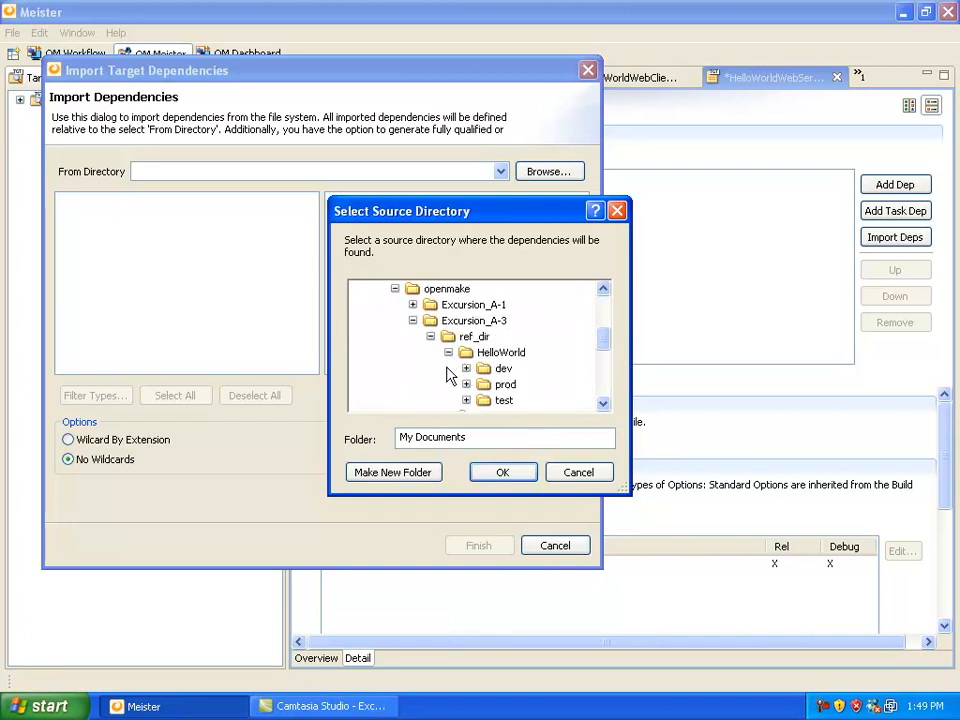
{"action": "double_click", "coordinate": [504, 382]}
{"action": "left_click", "coordinate": [501, 471]}
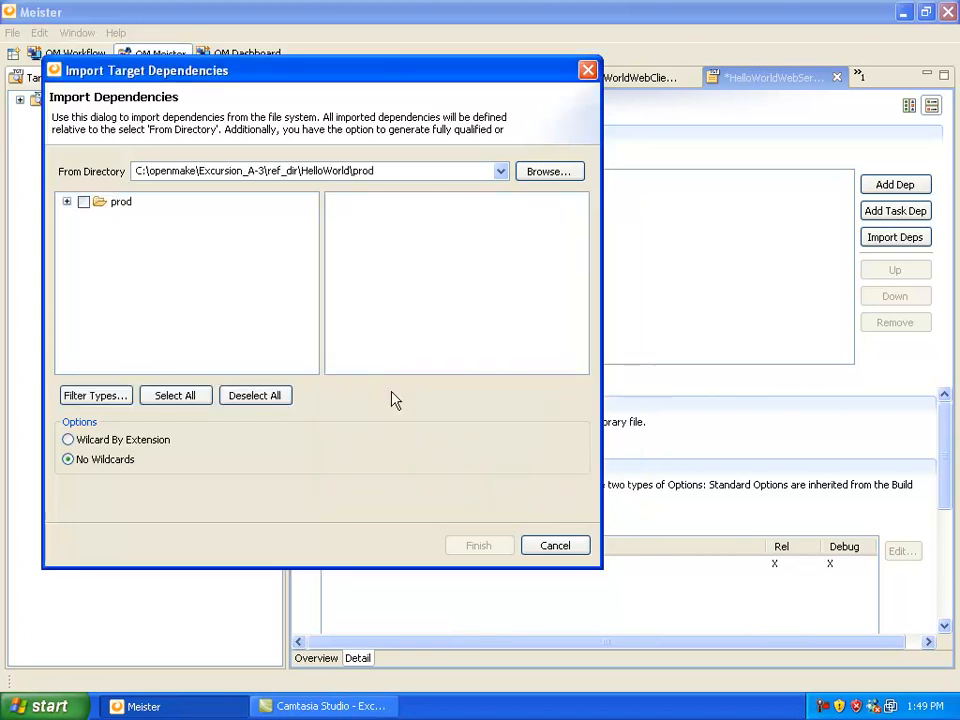
Step: Select the prod folder, filter its files to the .sln extension and import Hello.sln as a dependency
{"action": "left_click", "coordinate": [84, 202]}
{"action": "left_click", "coordinate": [67, 202]}
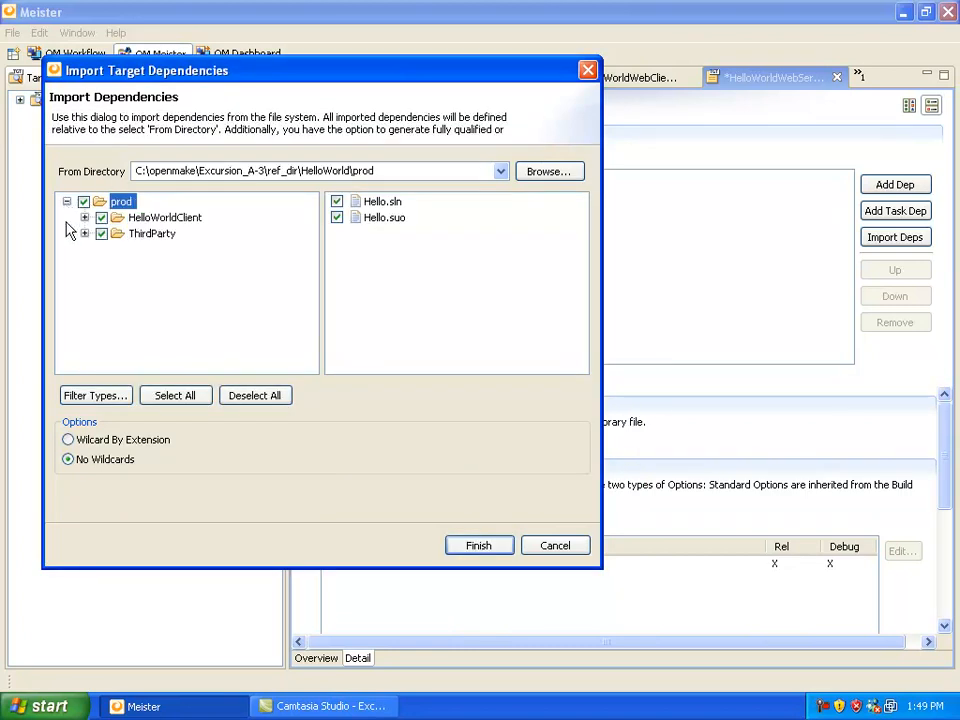
{"action": "left_click", "coordinate": [94, 395]}
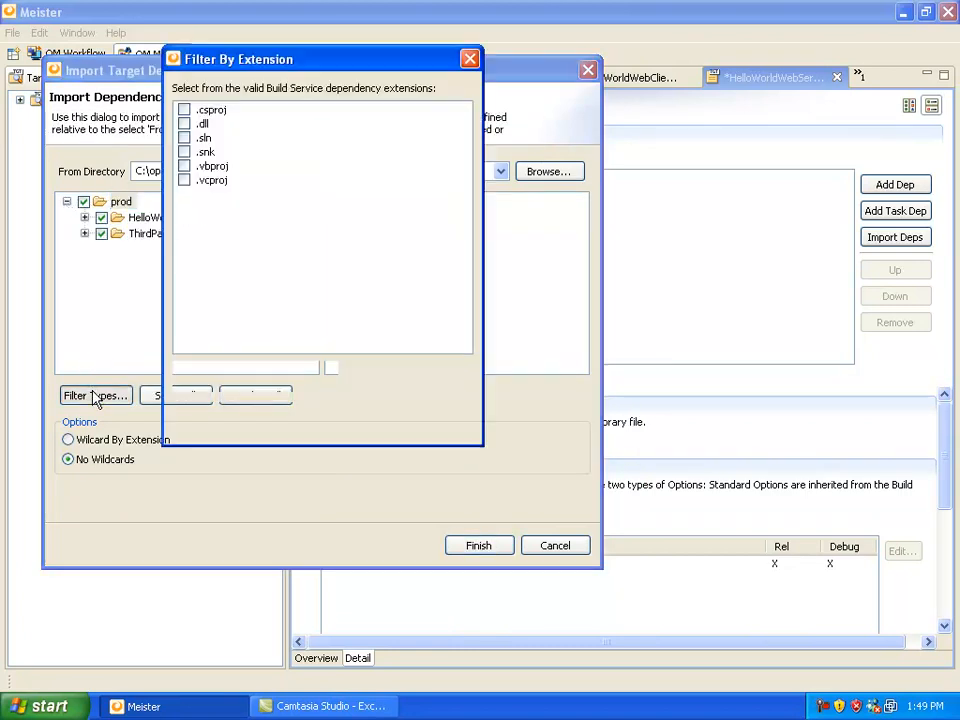
{"action": "left_click", "coordinate": [184, 138]}
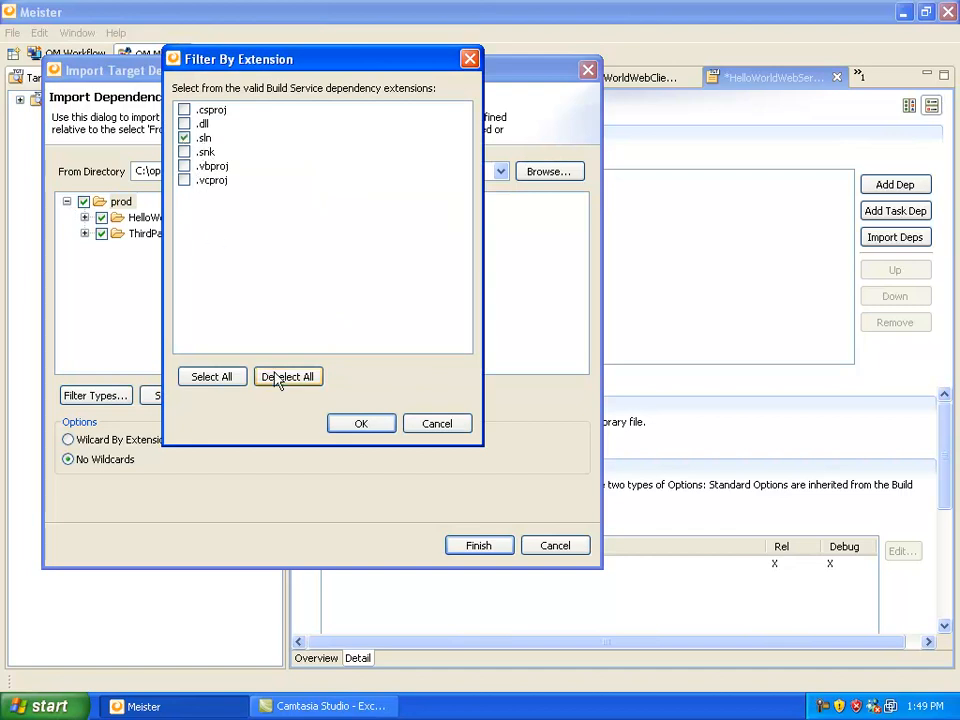
{"action": "left_click", "coordinate": [360, 423]}
{"action": "left_click", "coordinate": [468, 547]}
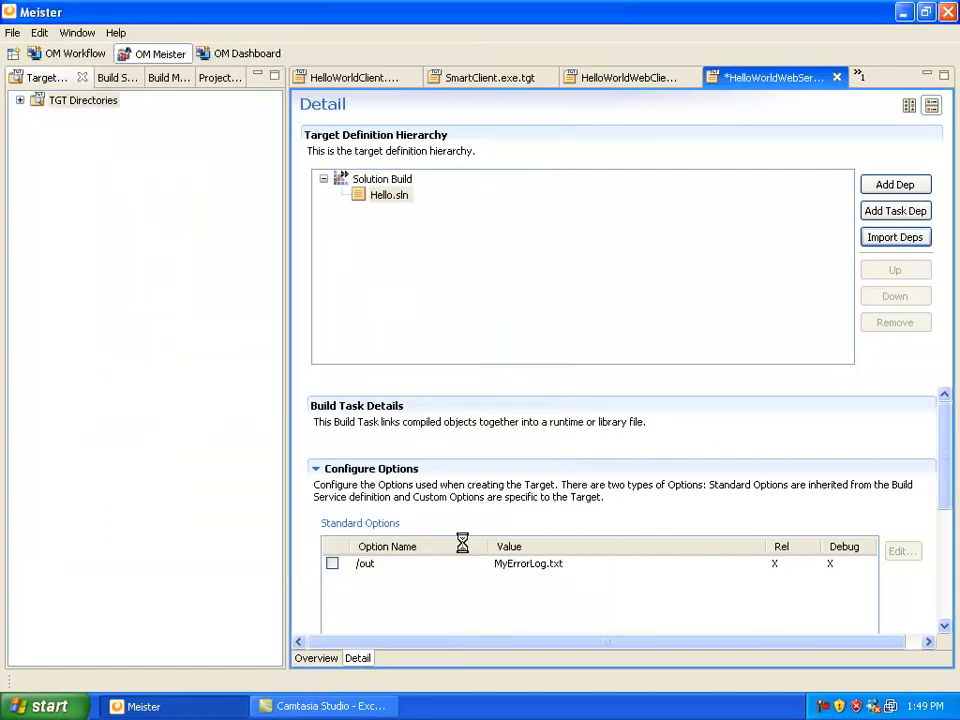
Step: Start another dependency import from the directory C:\openmake\Excursion_A-3\ref_dir\HelloWorld\test
{"action": "left_click", "coordinate": [895, 237]}
{"action": "left_click", "coordinate": [518, 144]}
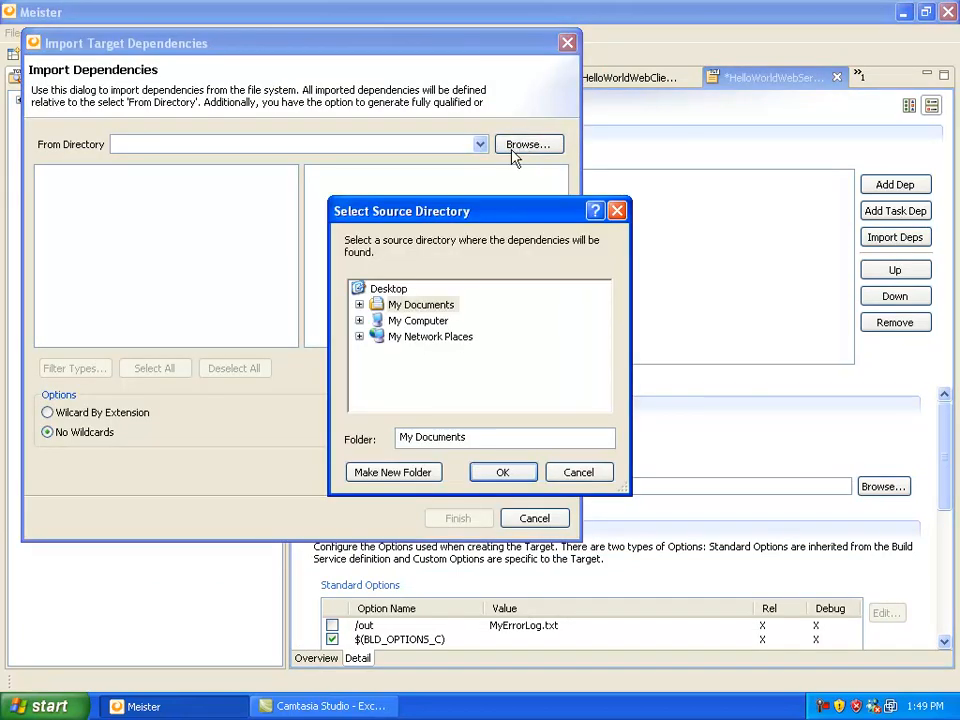
{"action": "left_click", "coordinate": [359, 320]}
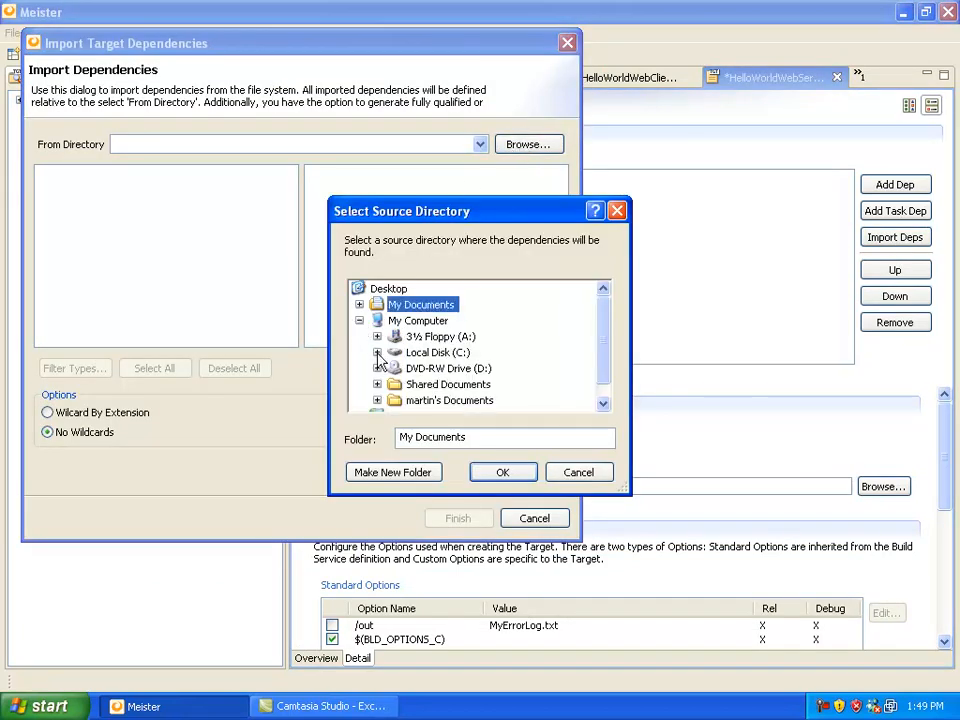
{"action": "left_click", "coordinate": [377, 352]}
{"action": "left_click", "coordinate": [395, 384]}
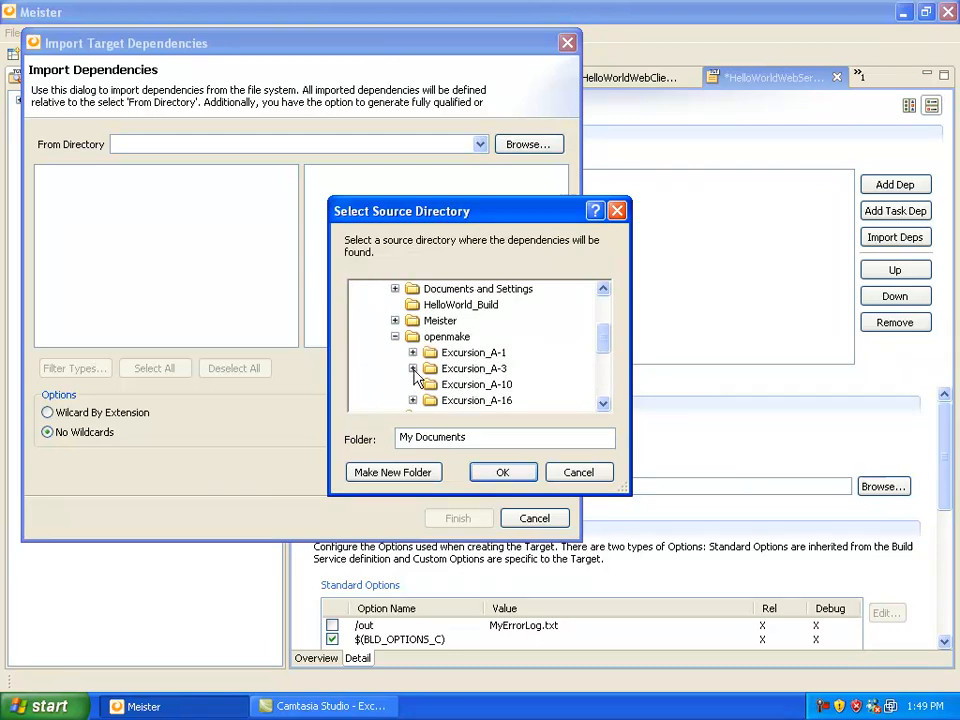
{"action": "left_click", "coordinate": [413, 369]}
{"action": "left_click", "coordinate": [430, 385]}
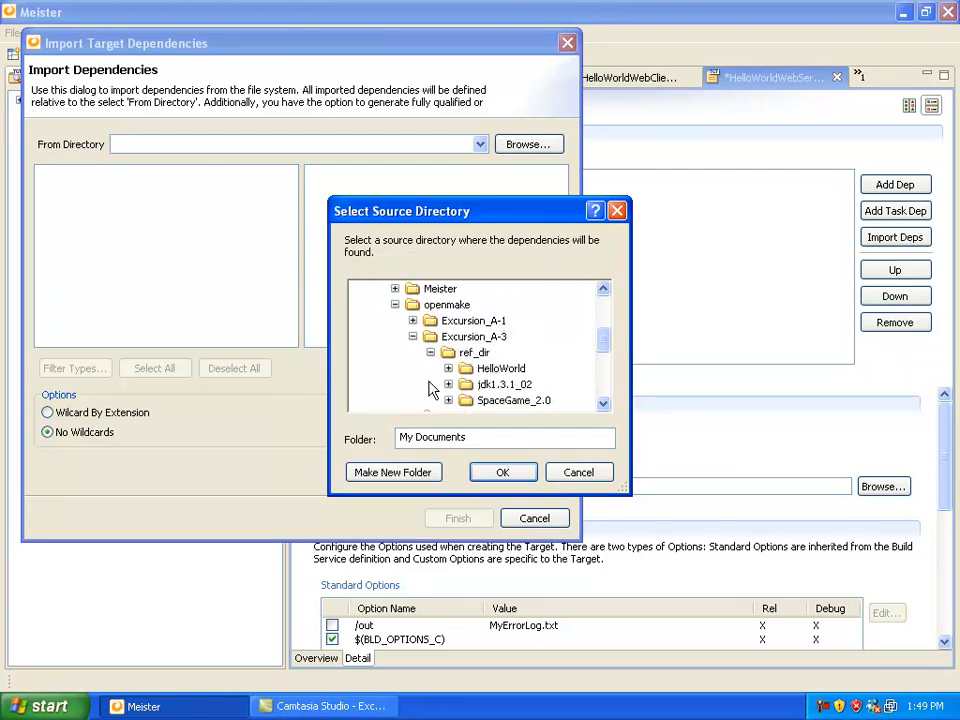
{"action": "left_click", "coordinate": [448, 368]}
{"action": "double_click", "coordinate": [502, 401]}
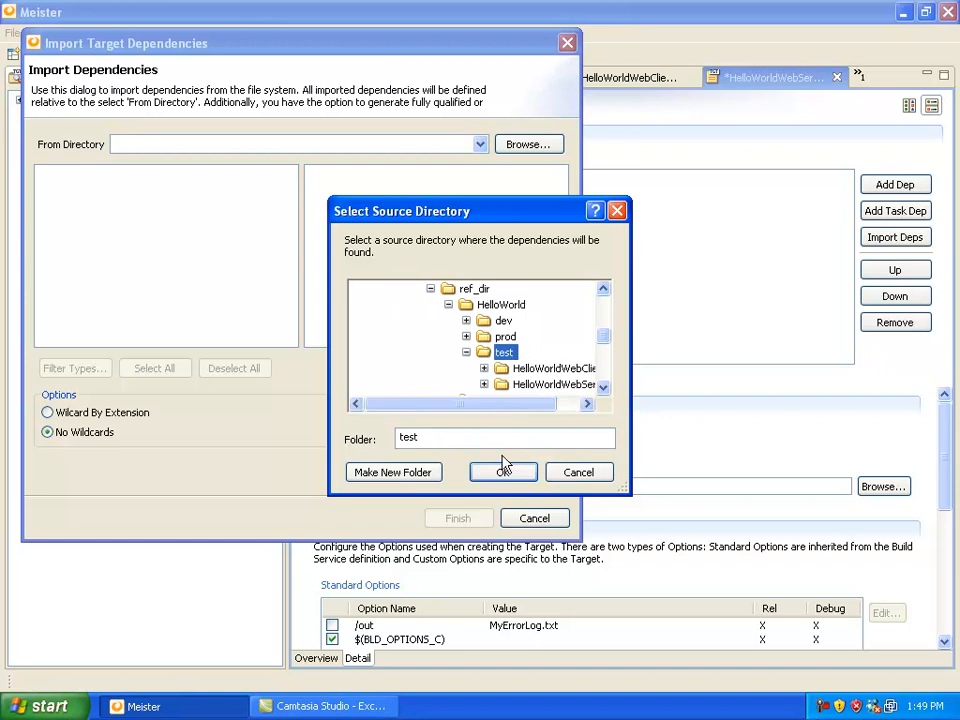
{"action": "left_click", "coordinate": [503, 472]}
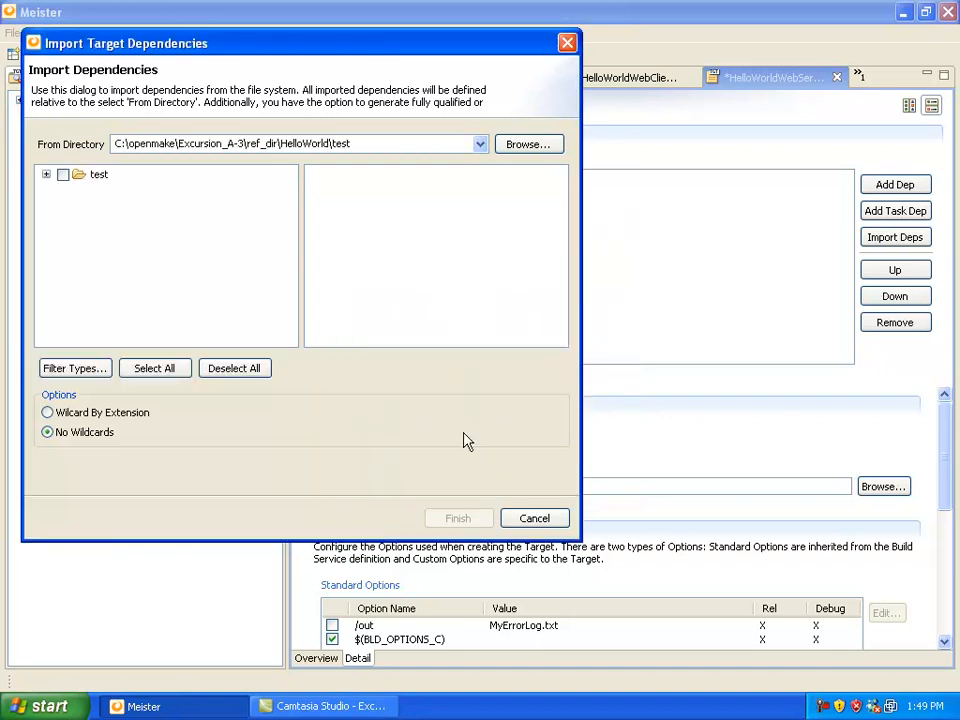
Step: Select the test folder, filter its files to the .csproj extension and import HelloWorldWebServices.csproj as a dependency
{"action": "left_click", "coordinate": [62, 175]}
{"action": "left_click", "coordinate": [46, 175]}
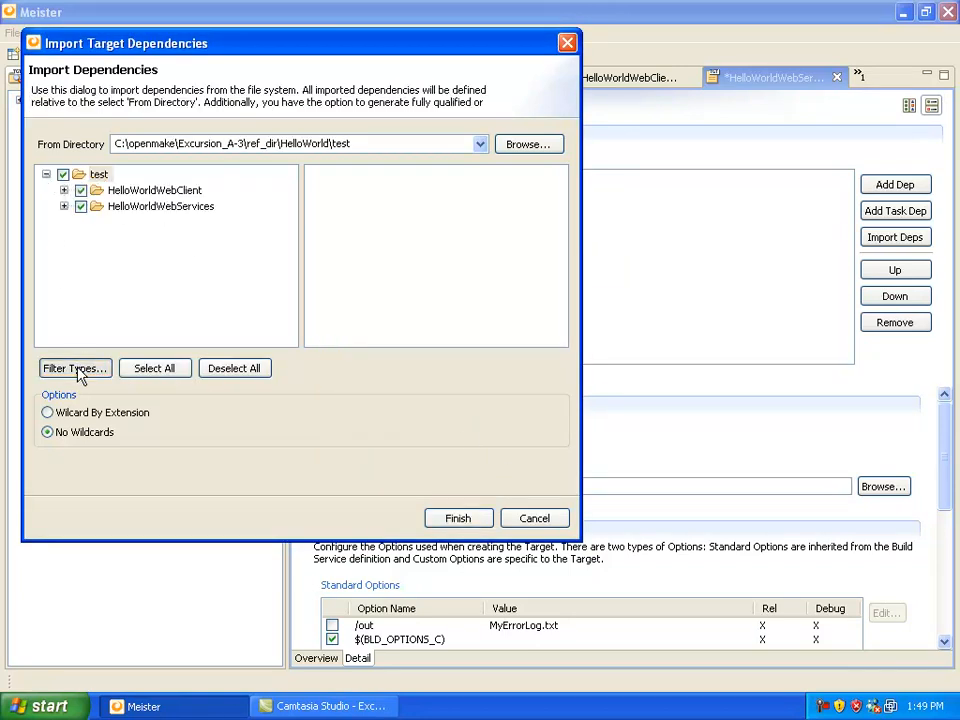
{"action": "left_click", "coordinate": [76, 369]}
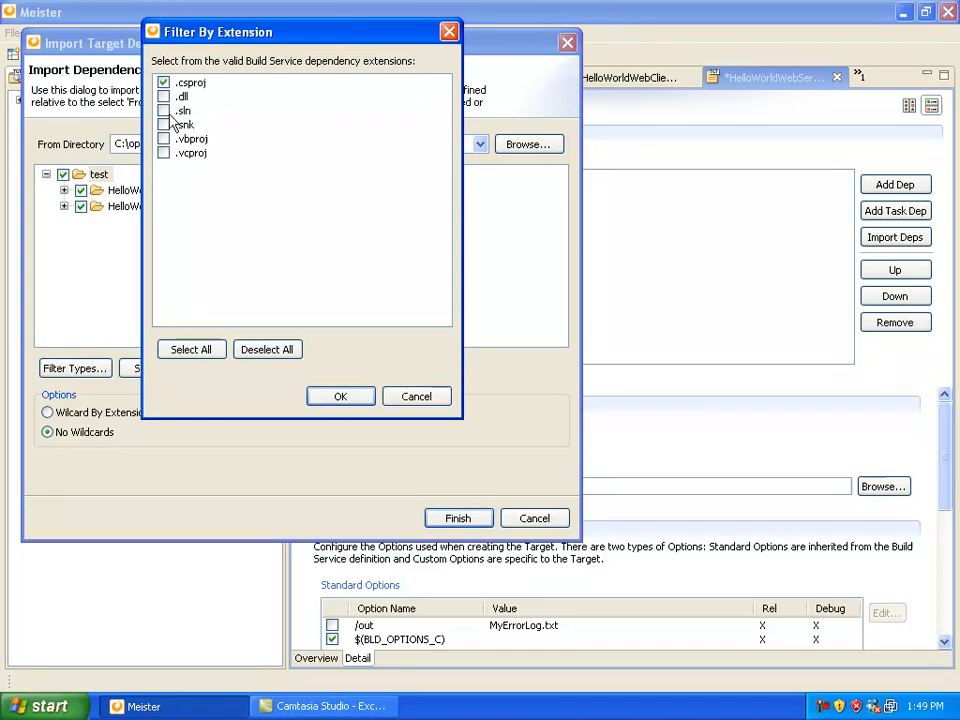
{"action": "left_click", "coordinate": [336, 396]}
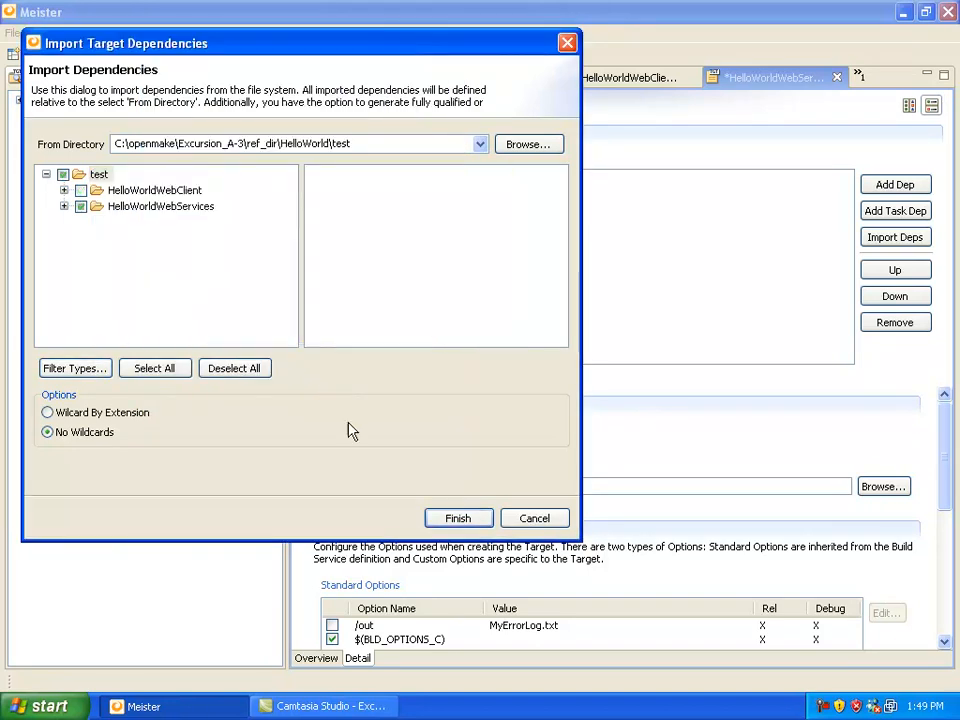
{"action": "left_click", "coordinate": [459, 521]}
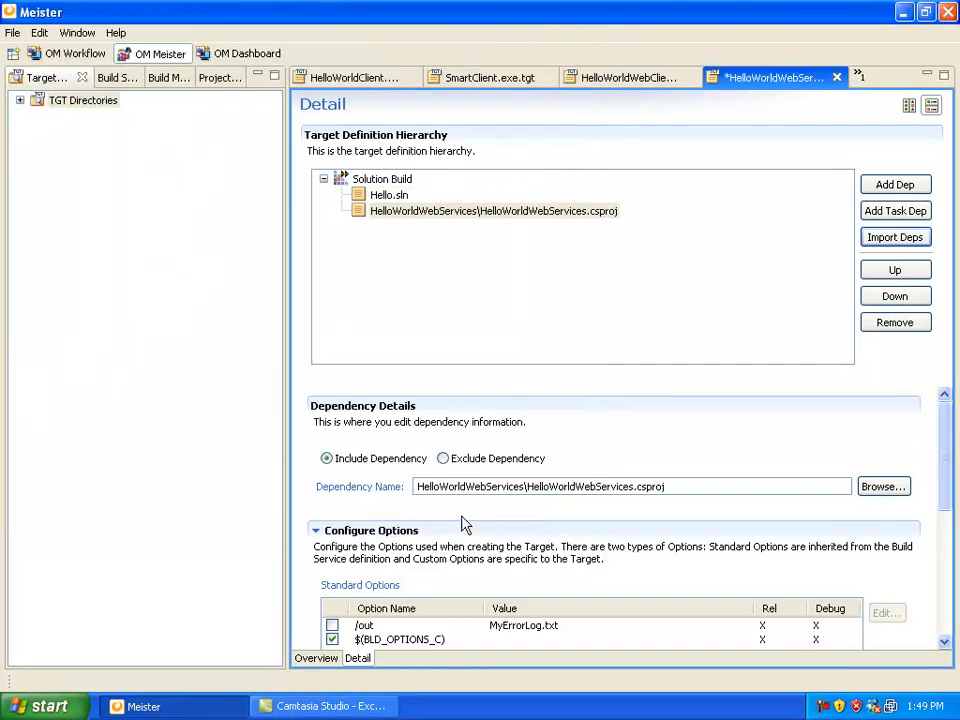
Step: Save the target definition as HelloWorldWebServices.dll.tgt in the HelloWorld_Build folder
{"action": "left_click", "coordinate": [12, 33]}
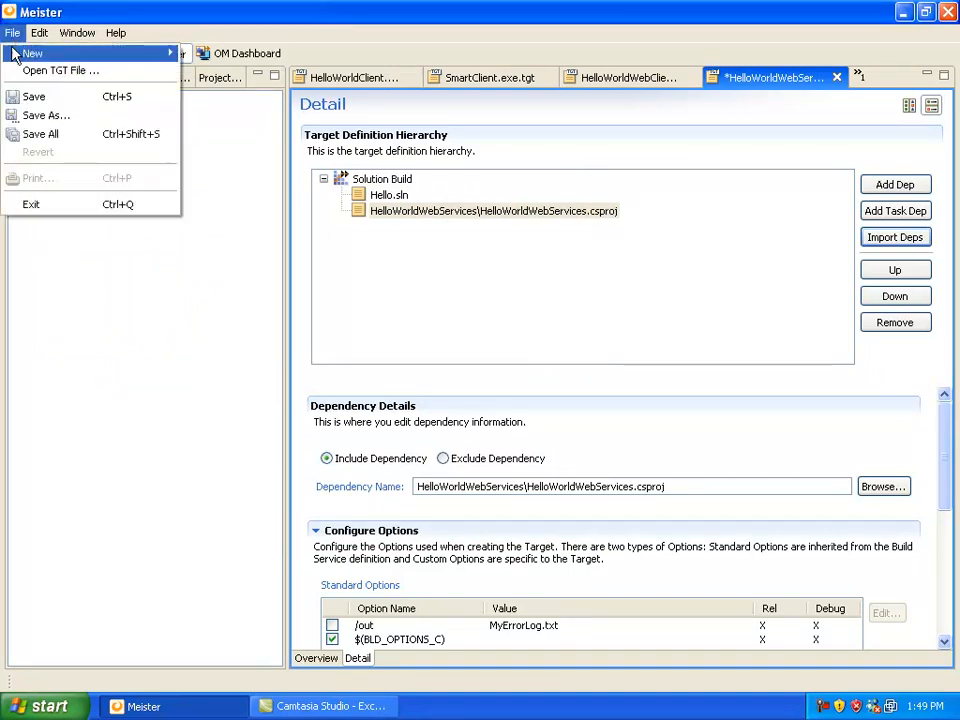
{"action": "left_click", "coordinate": [28, 118]}
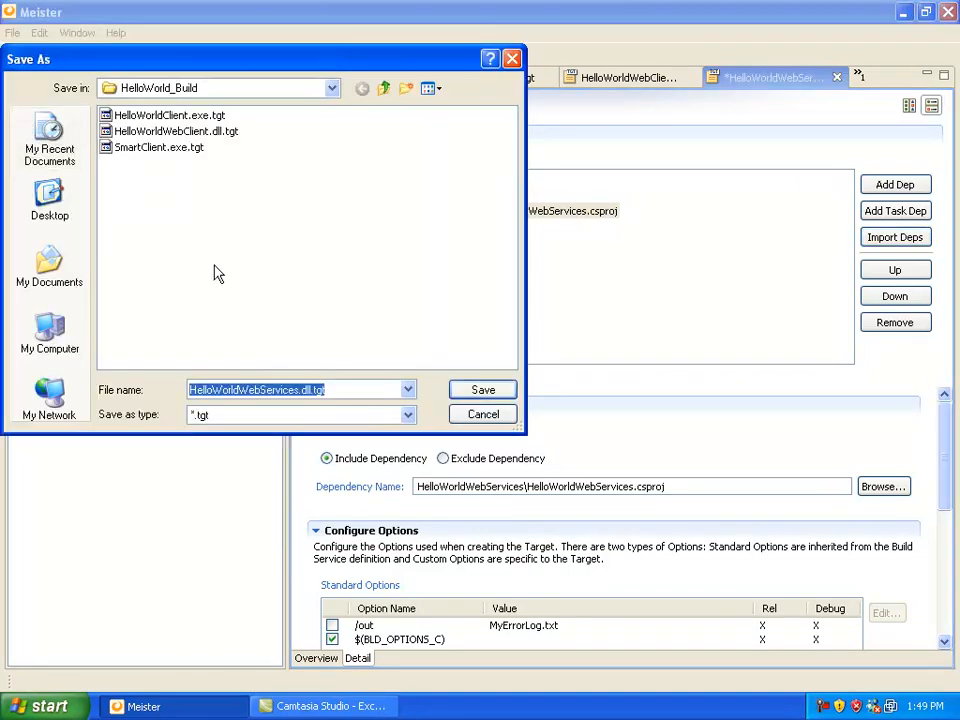
{"action": "left_click", "coordinate": [484, 391]}
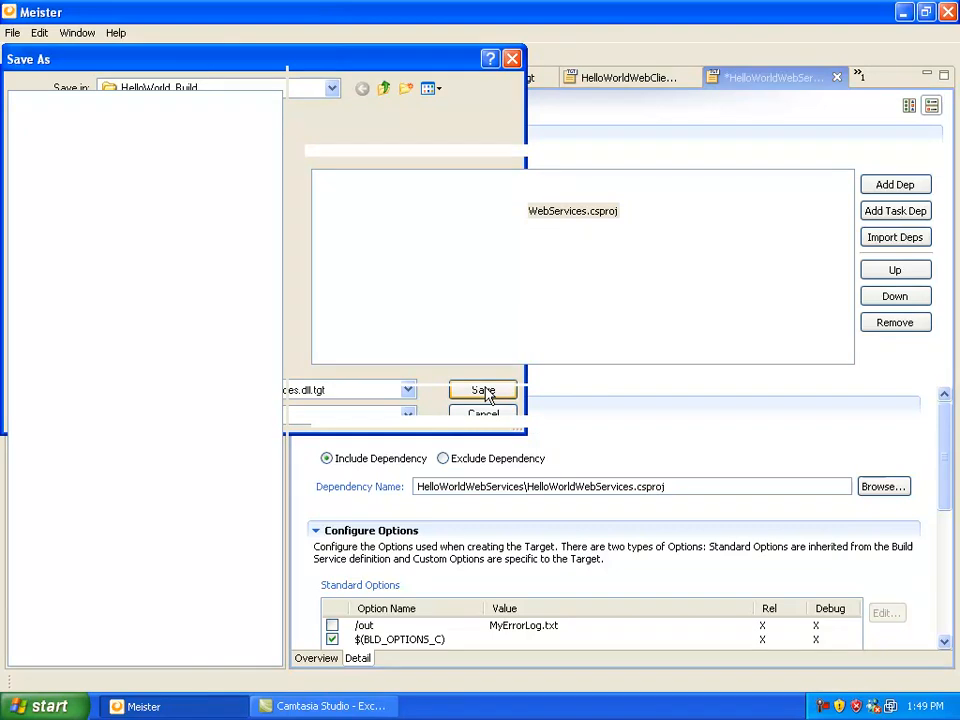